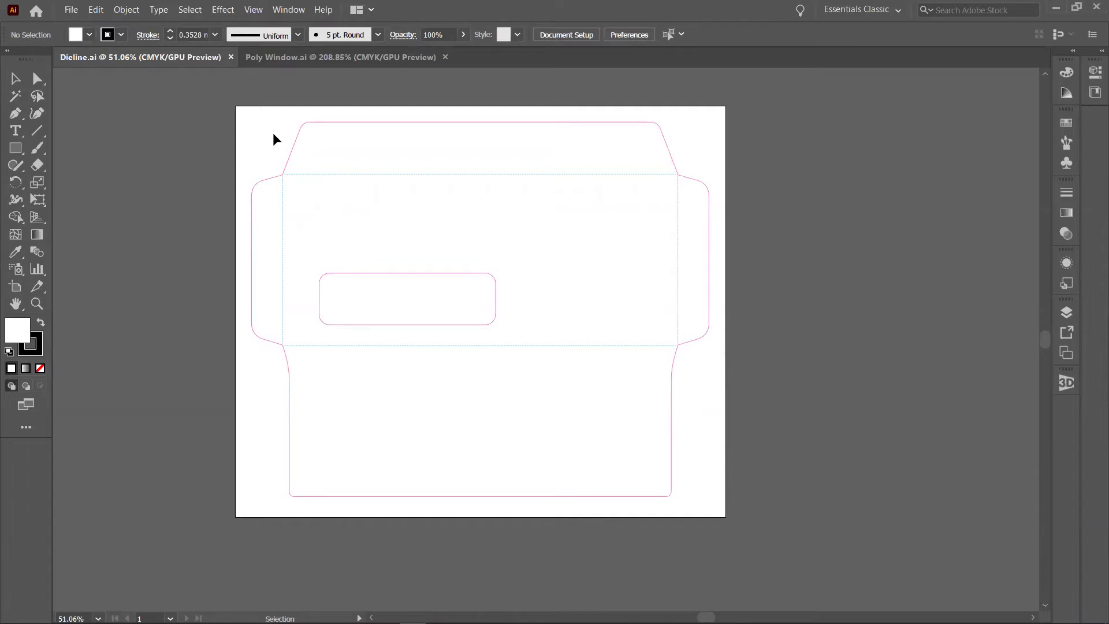
Step: Compare the window cutout in Dieline.ai with the separate window outline in Poly Window.ai
left_click_drag(314, 268, 508, 337)
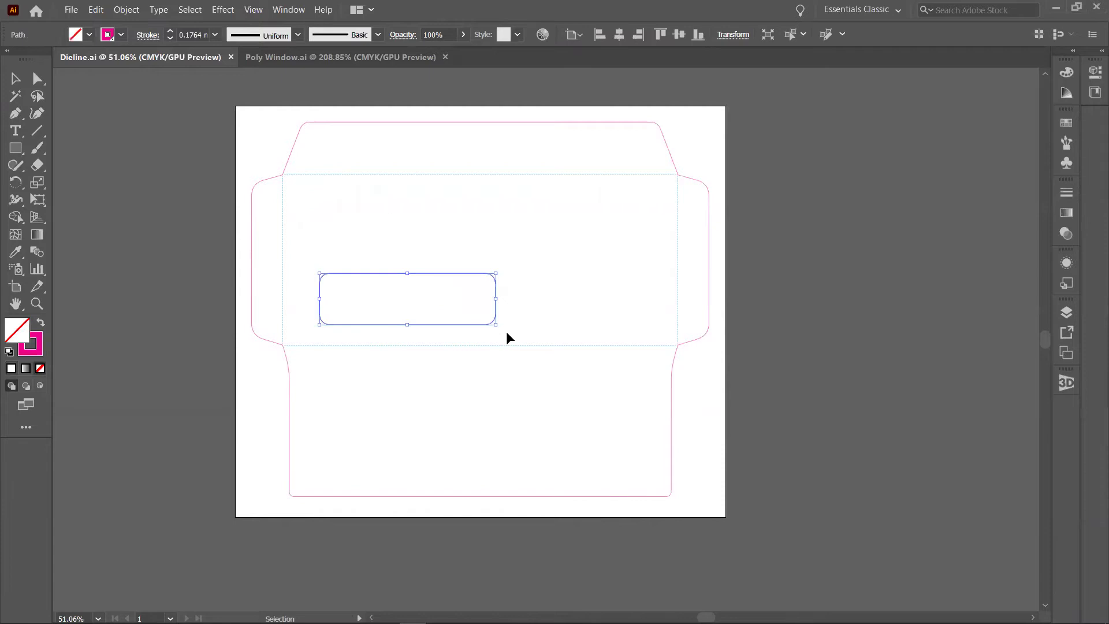
left_click(227, 414)
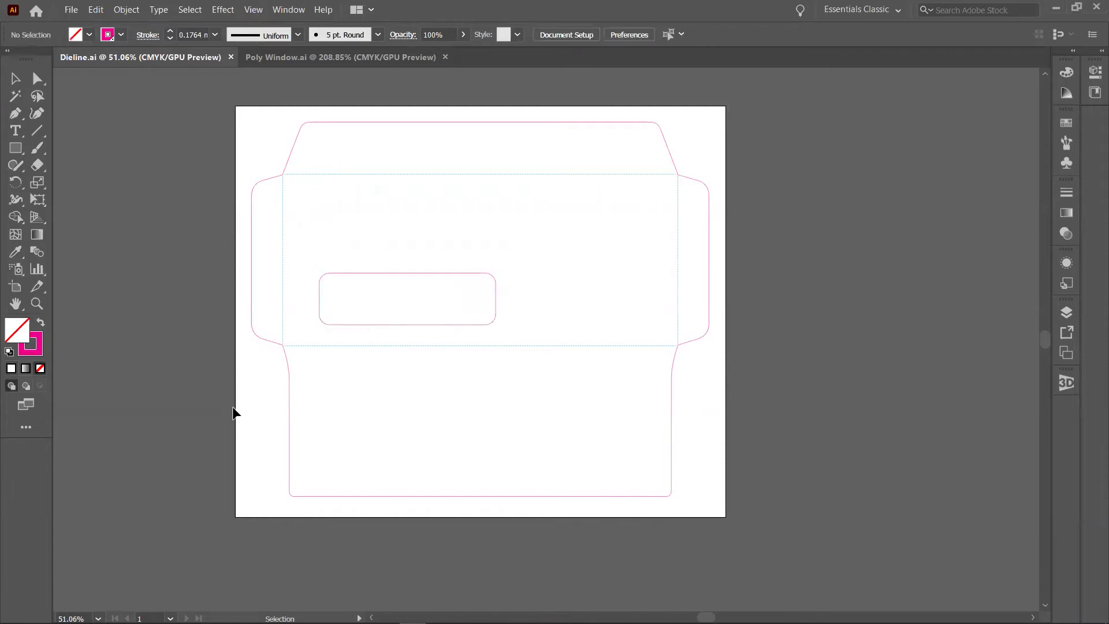
left_click(265, 68)
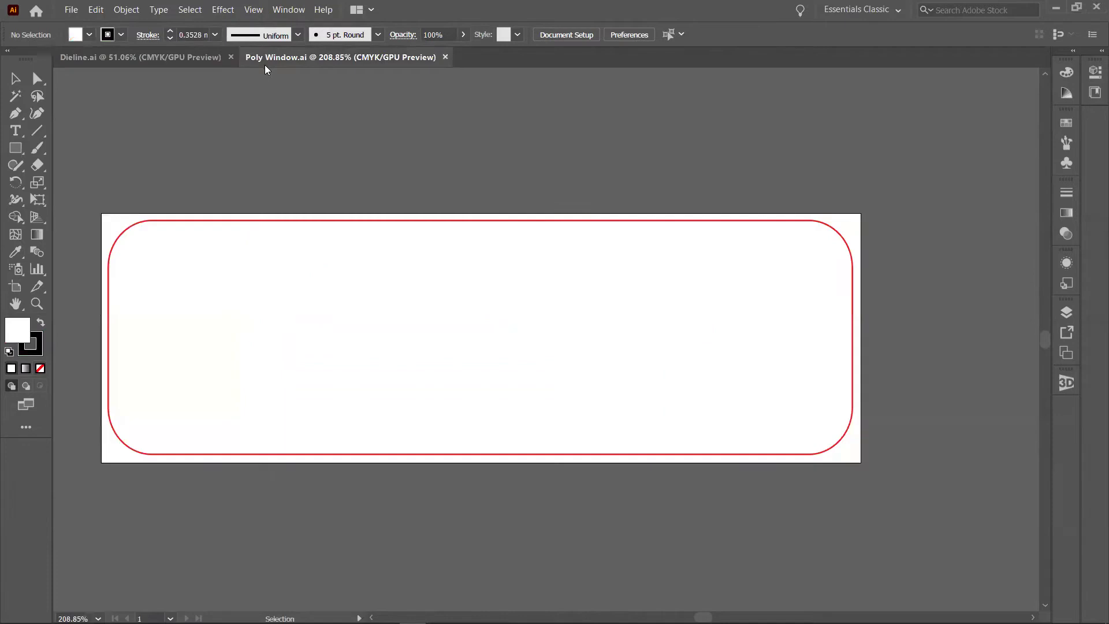
left_click(195, 57)
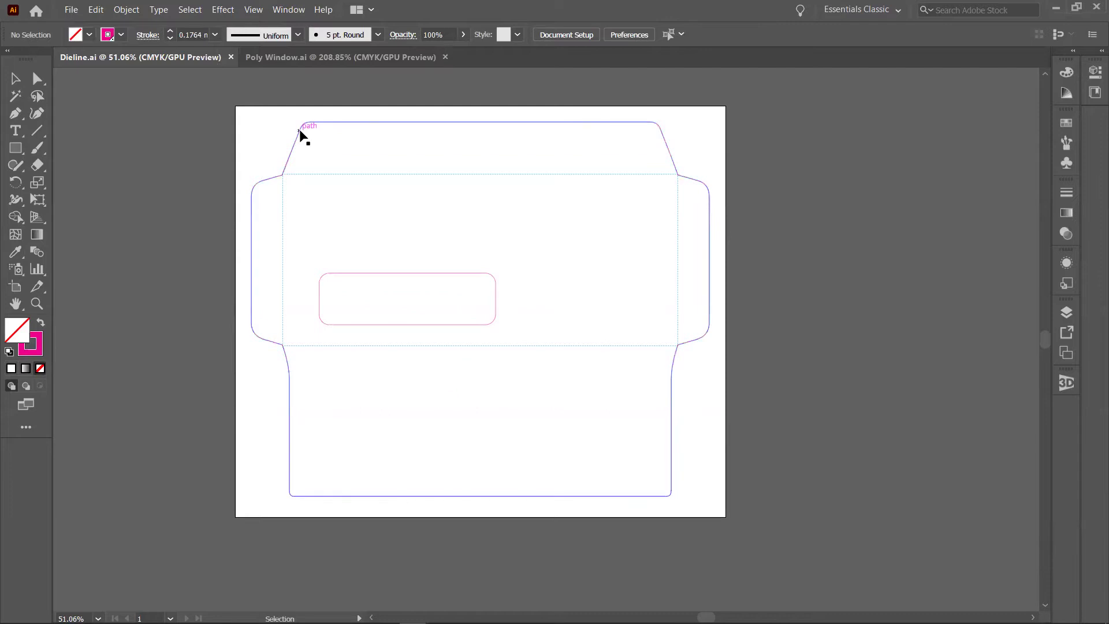
Step: Examine the stroke colors of the envelope's outer cut line, window cutout and lower fold line
left_click(295, 146)
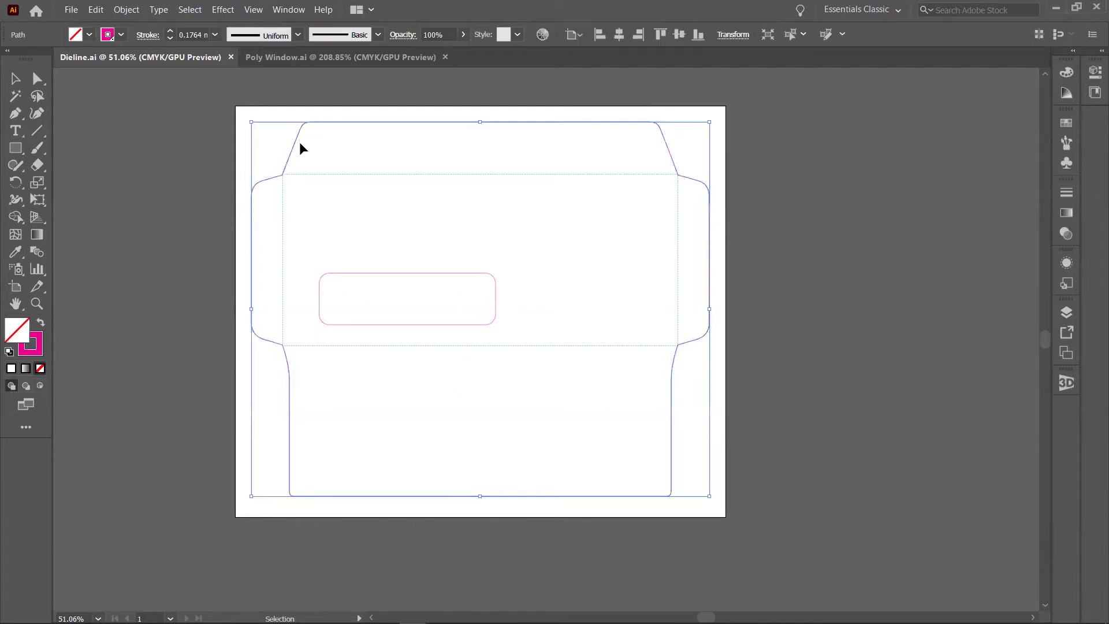
left_click(242, 152)
left_click(333, 297)
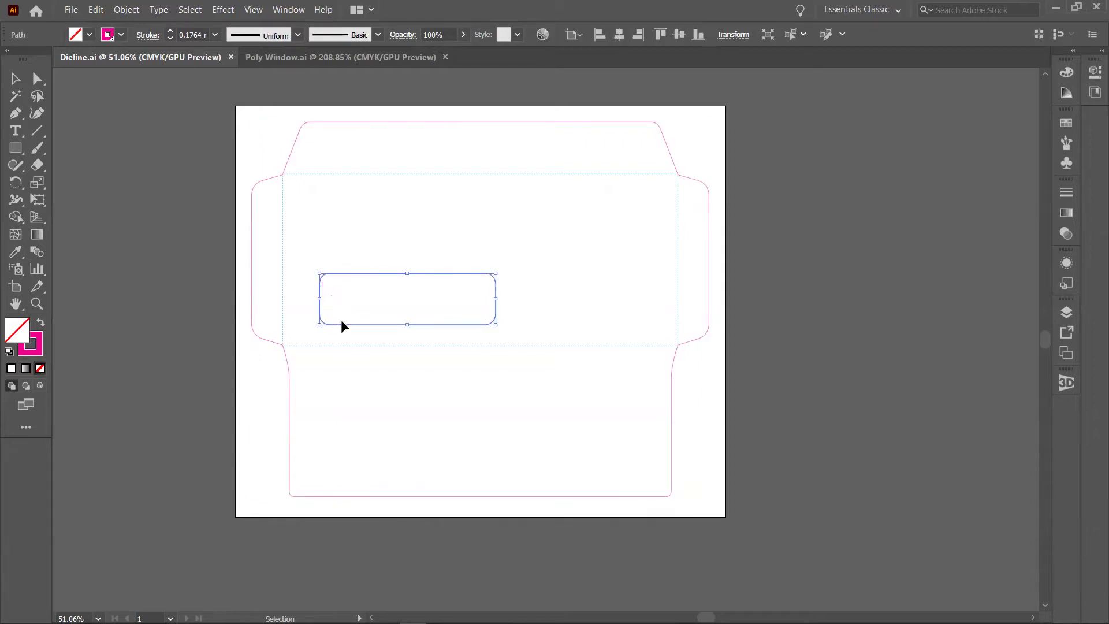
left_click(583, 368)
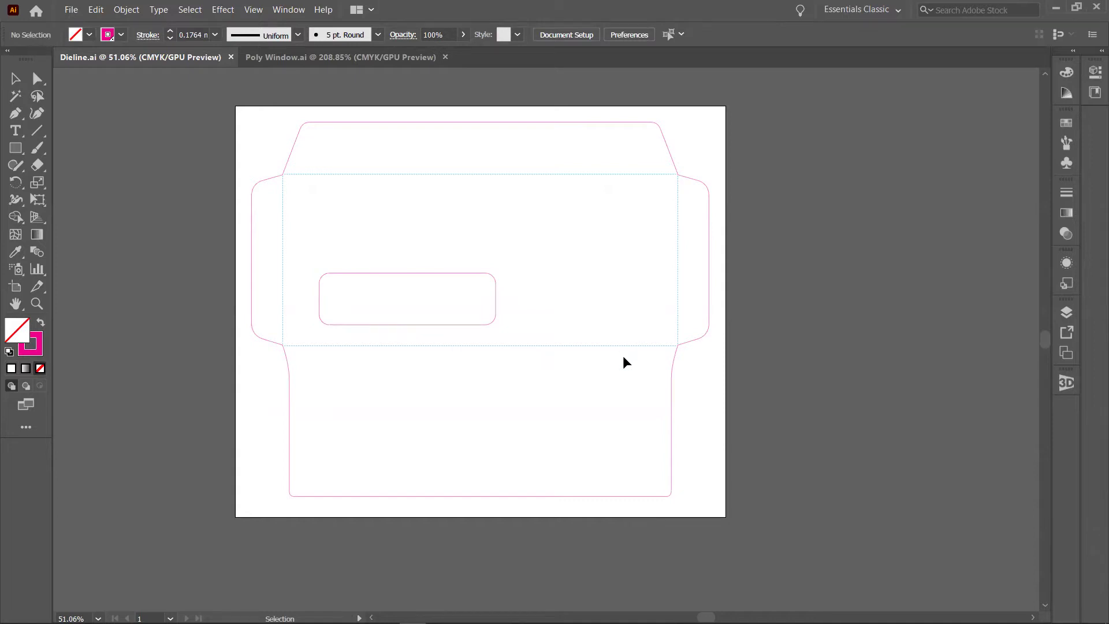
left_click(594, 345)
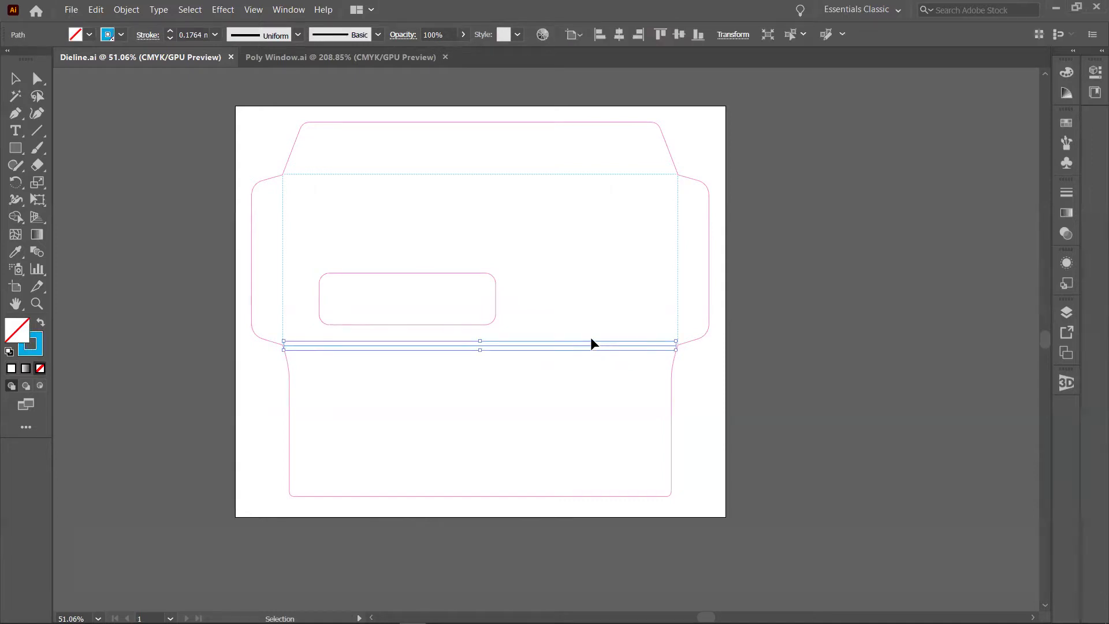
left_click(412, 228)
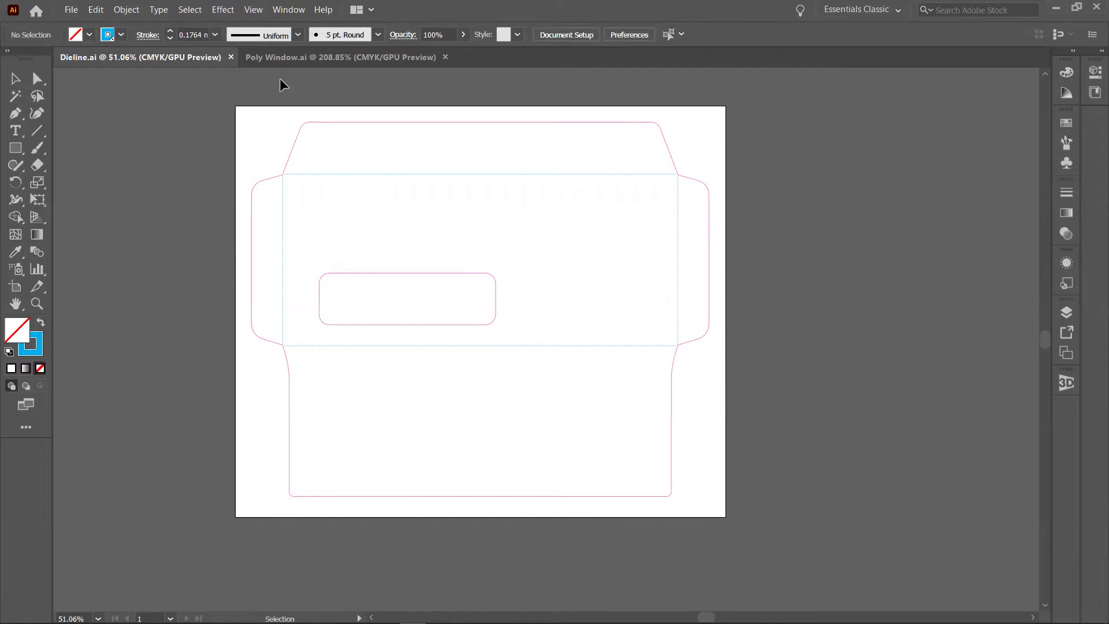
Step: Examine the rounded window outline in Poly Window.ai and return to the Dieline.ai document
left_click(283, 58)
left_click_drag(96, 191, 893, 512)
left_click(892, 512)
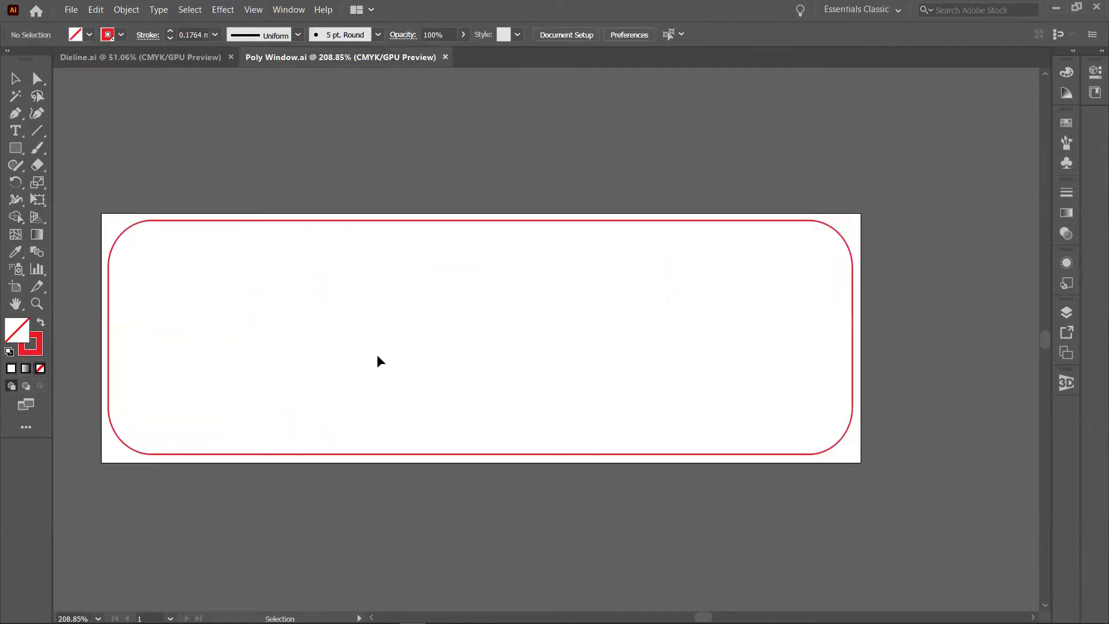
left_click(159, 60)
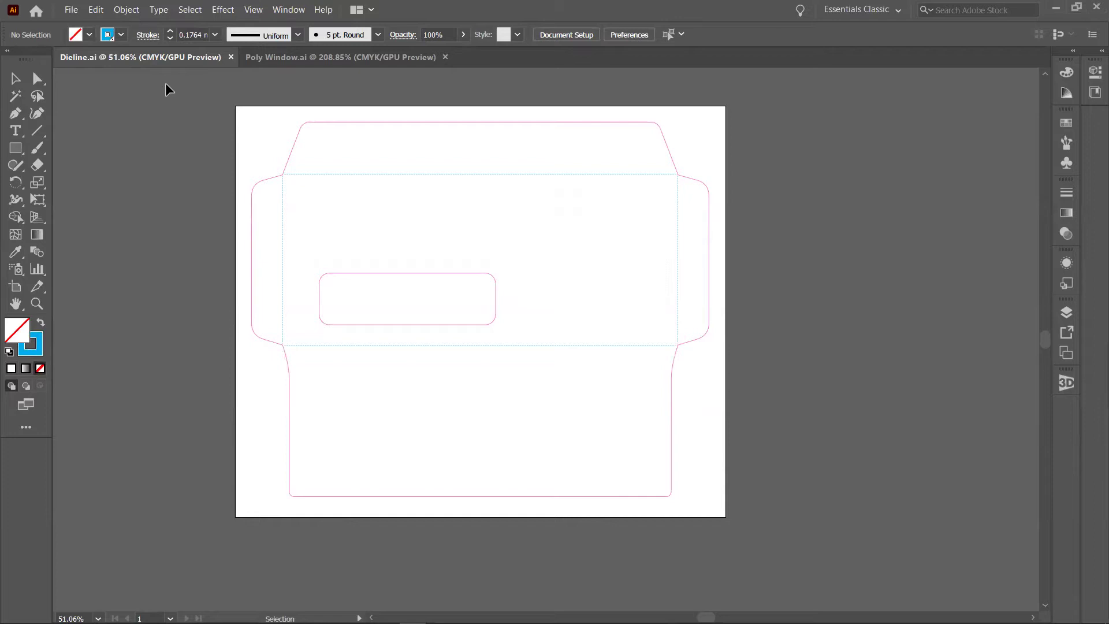
left_click(71, 10)
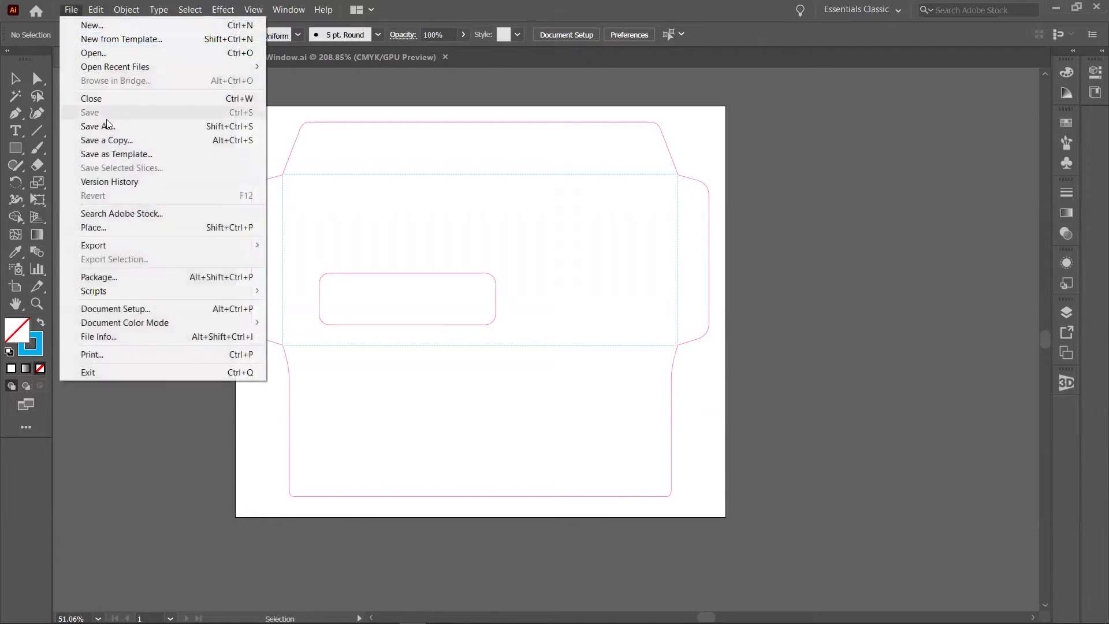
left_click(98, 126)
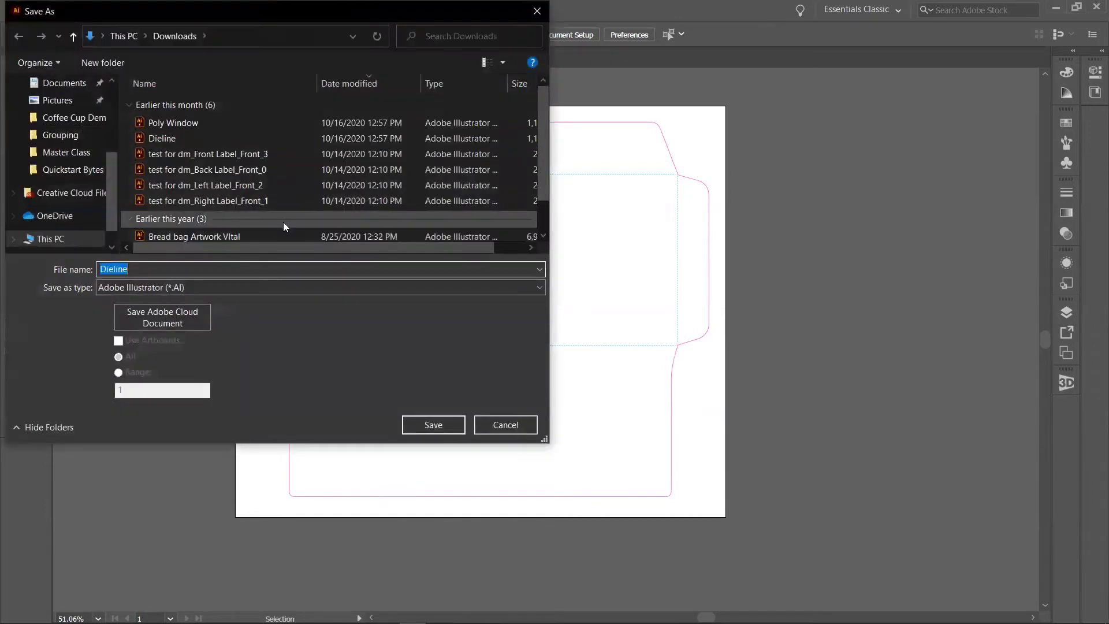
left_click(147, 284)
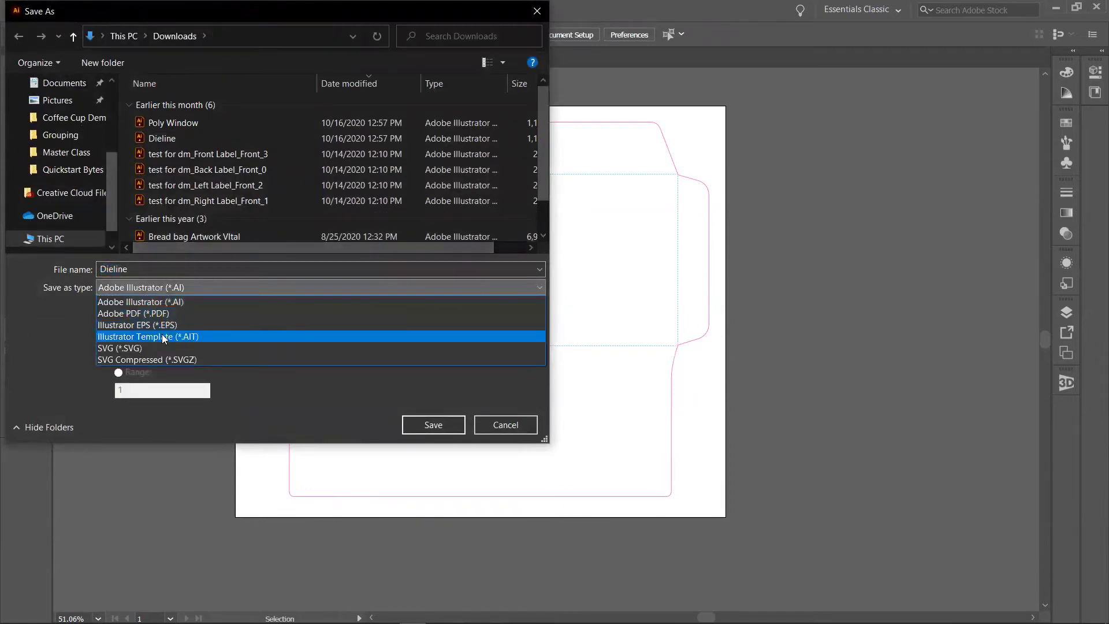
left_click(142, 304)
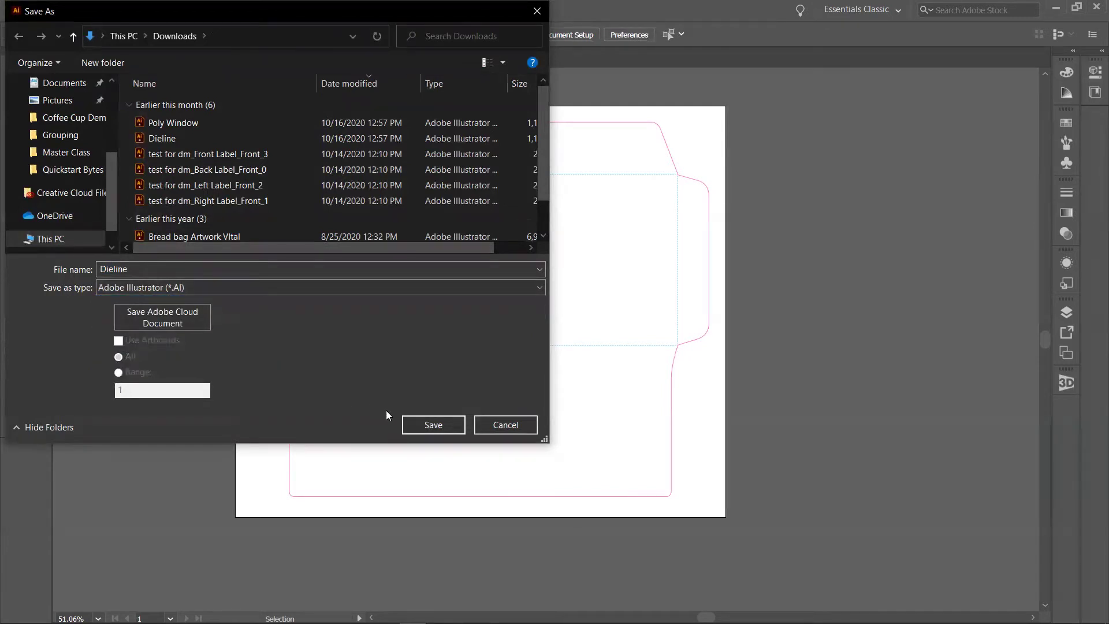
left_click(433, 425)
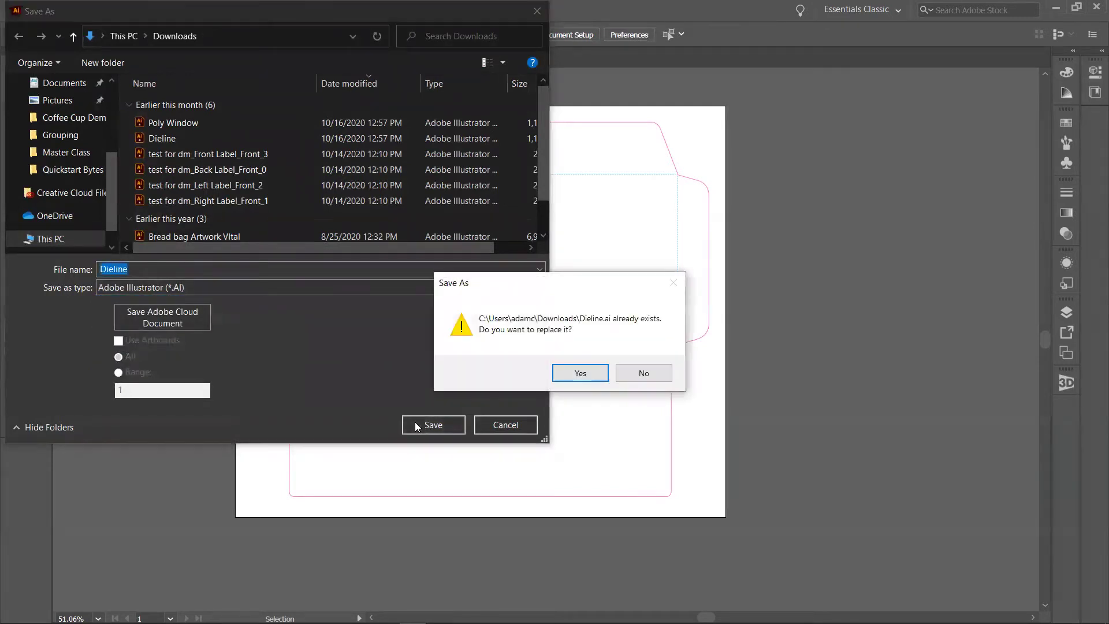
left_click(635, 372)
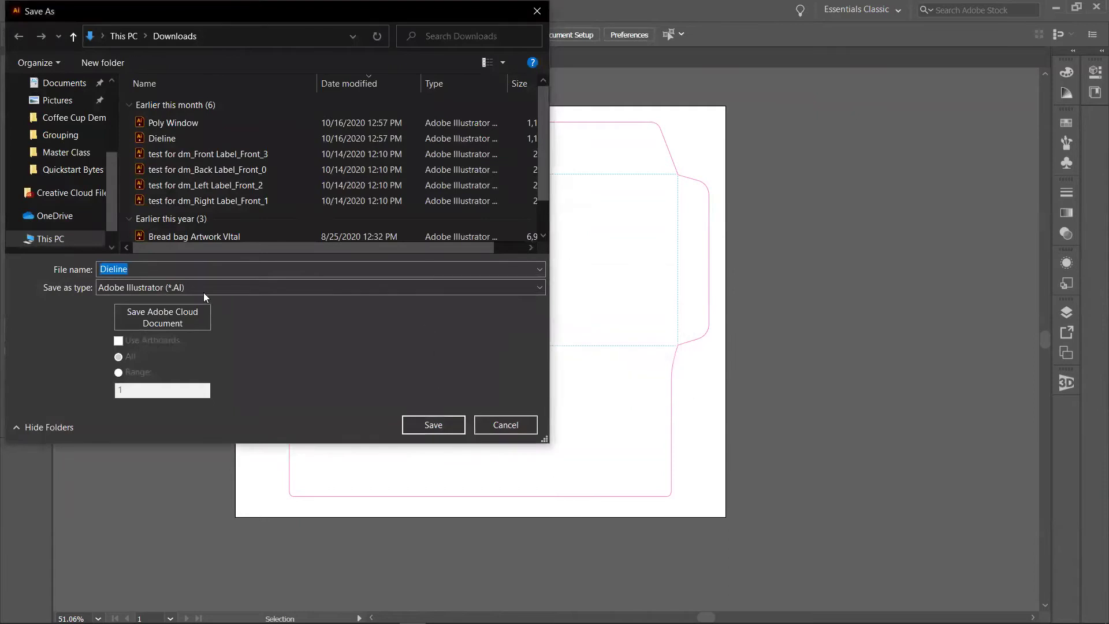
left_click(149, 267)
type("2")
left_click(446, 425)
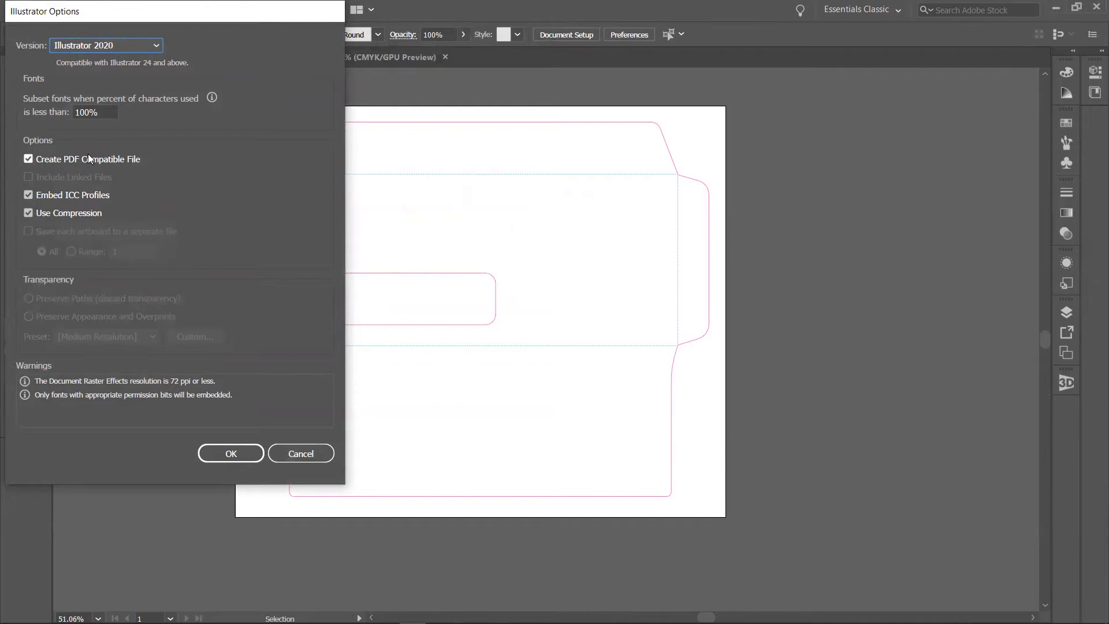
left_click(301, 454)
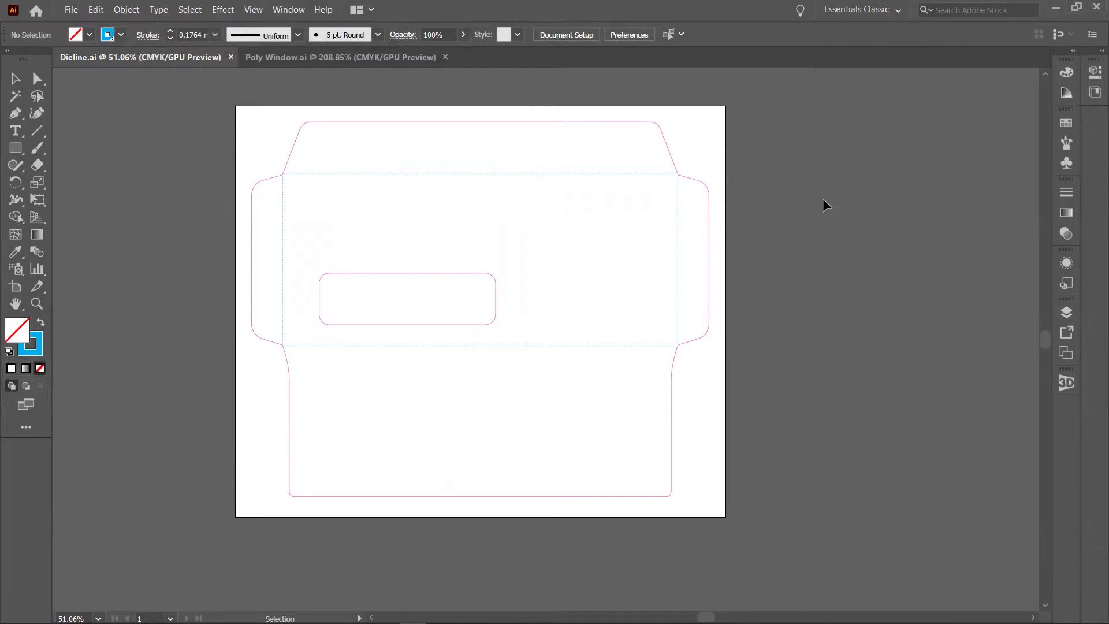
Step: Switch to iC3D and add the Carton Fold Up template to the empty scene to open the carton editor
left_click(1056, 7)
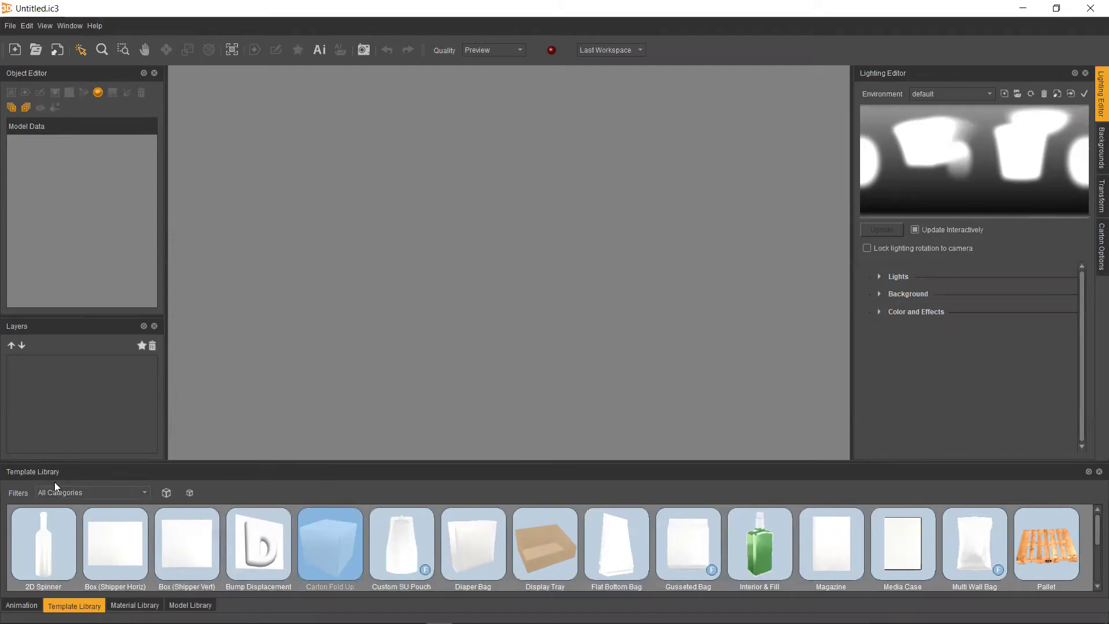
left_click(321, 531)
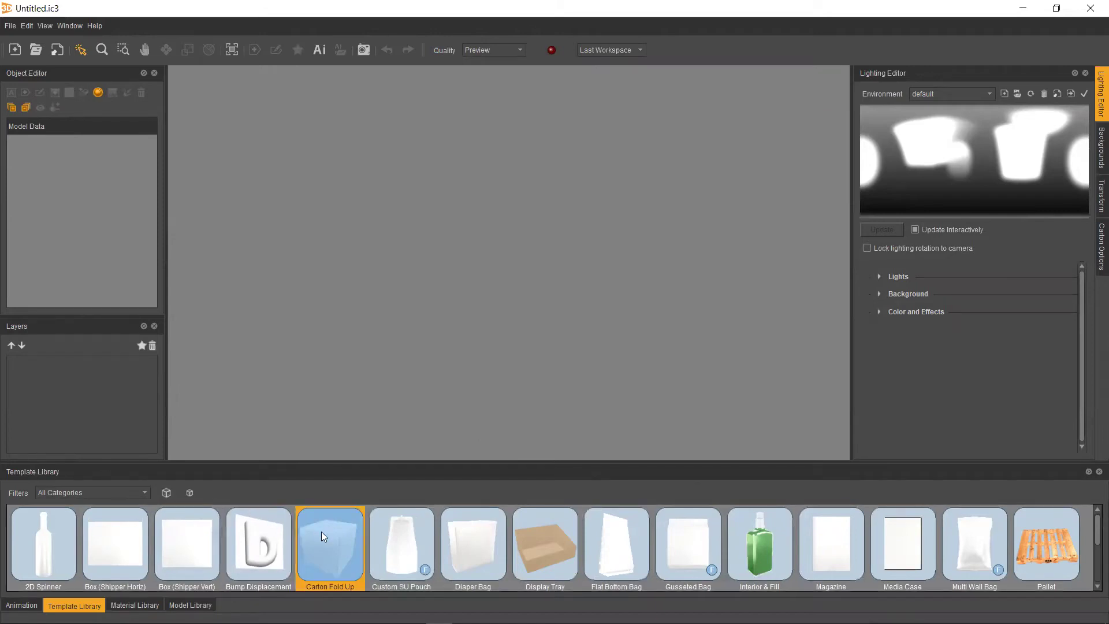
left_click_drag(322, 542, 327, 346)
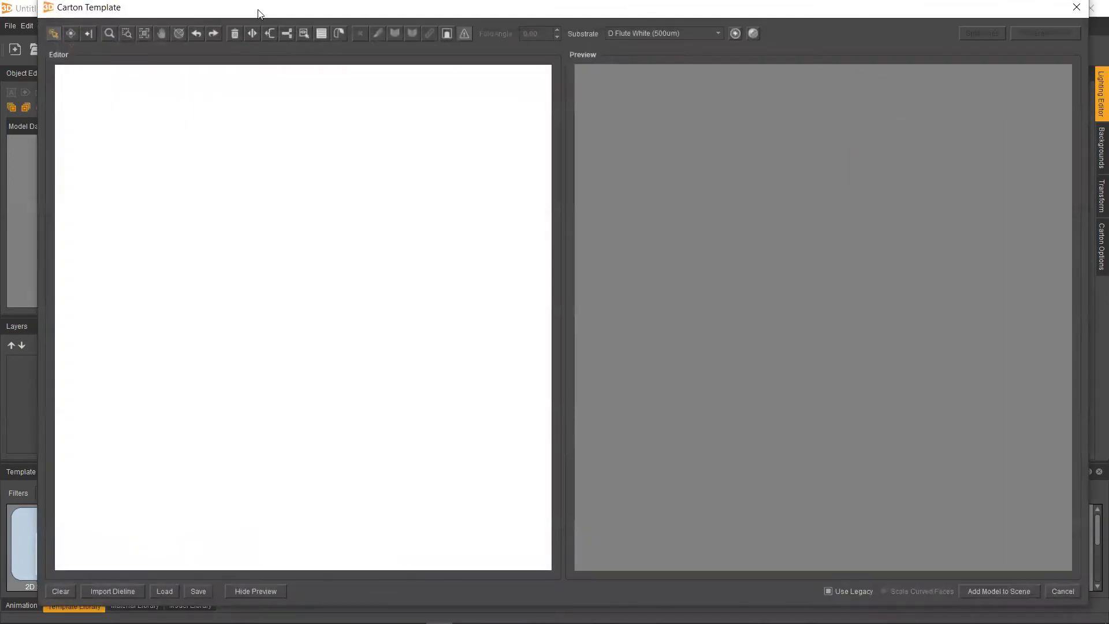
left_click_drag(258, 13, 249, 21)
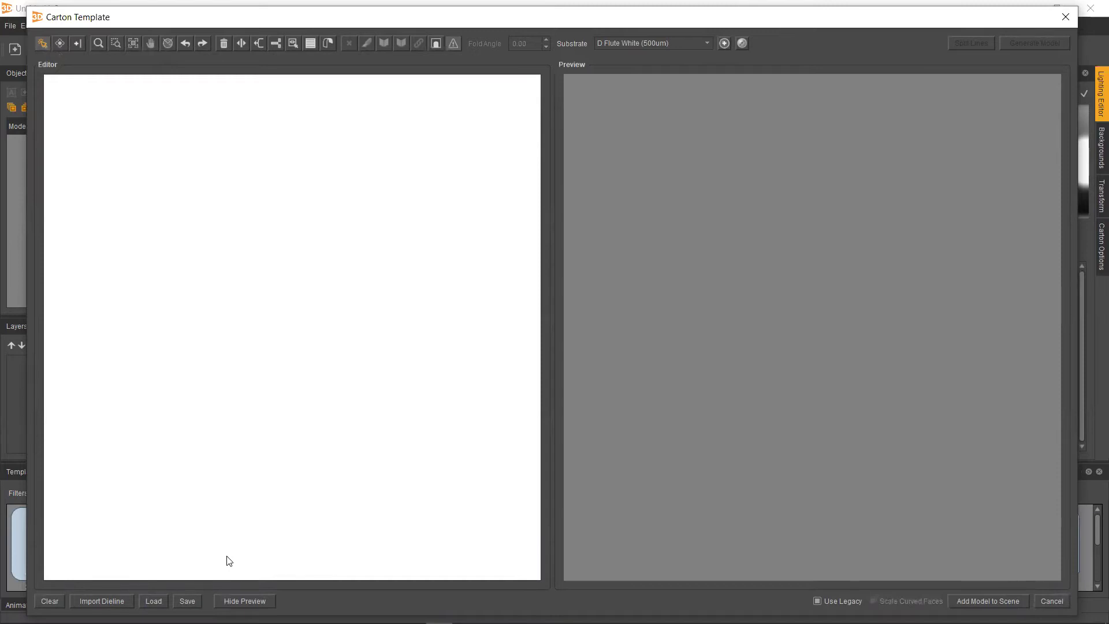
Step: Import the Dieline file from Downloads into the carton template, extracting the line data from Layer 1
left_click(102, 601)
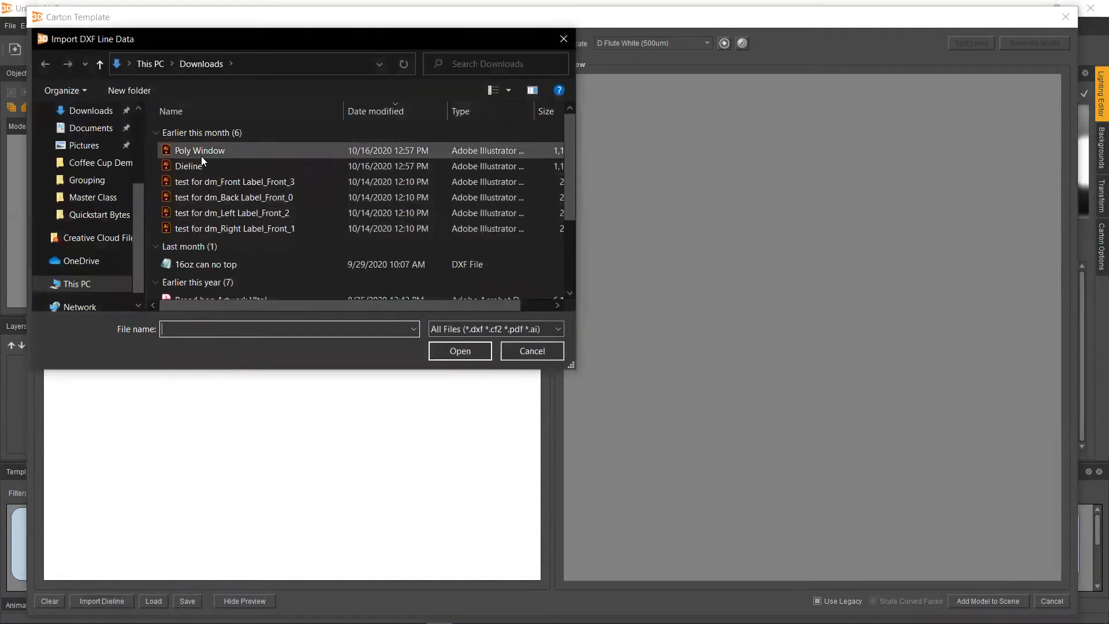
left_click(203, 170)
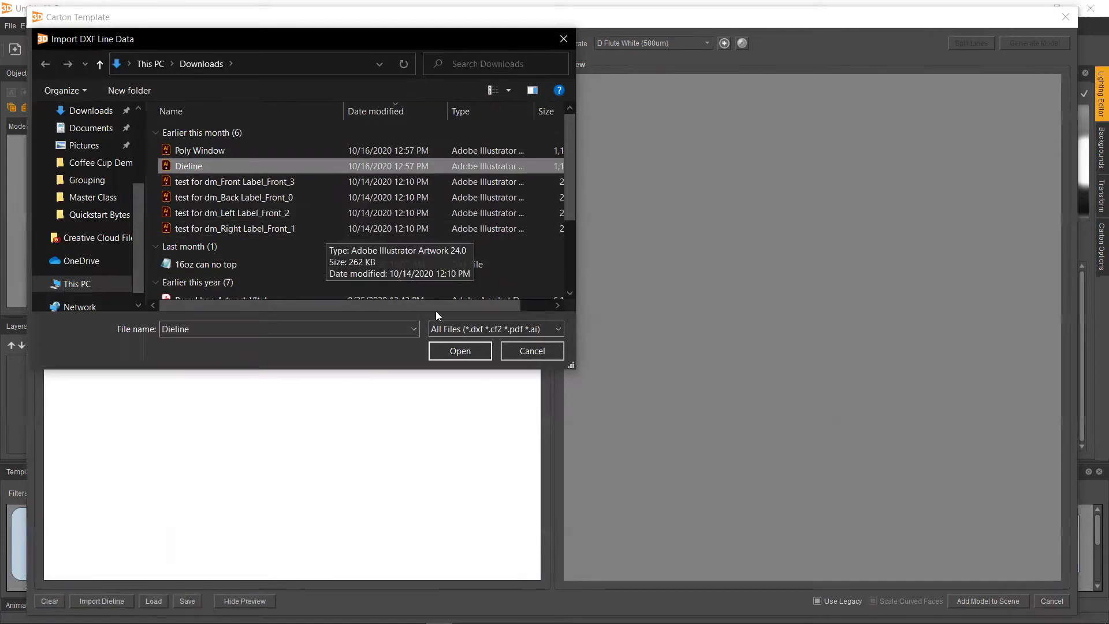
left_click(469, 353)
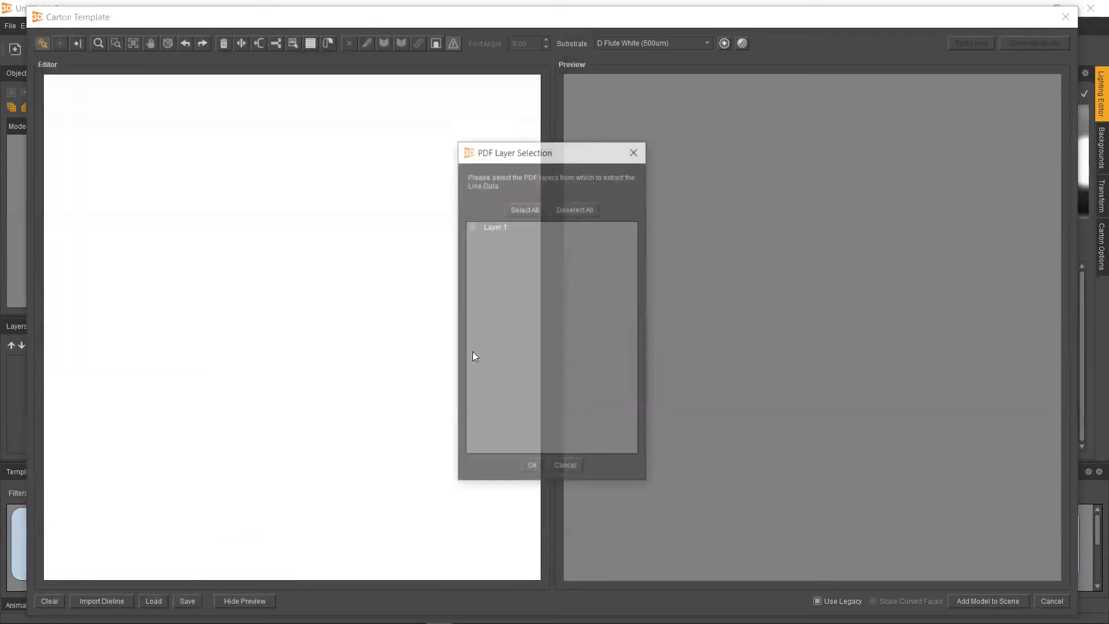
left_click(473, 227)
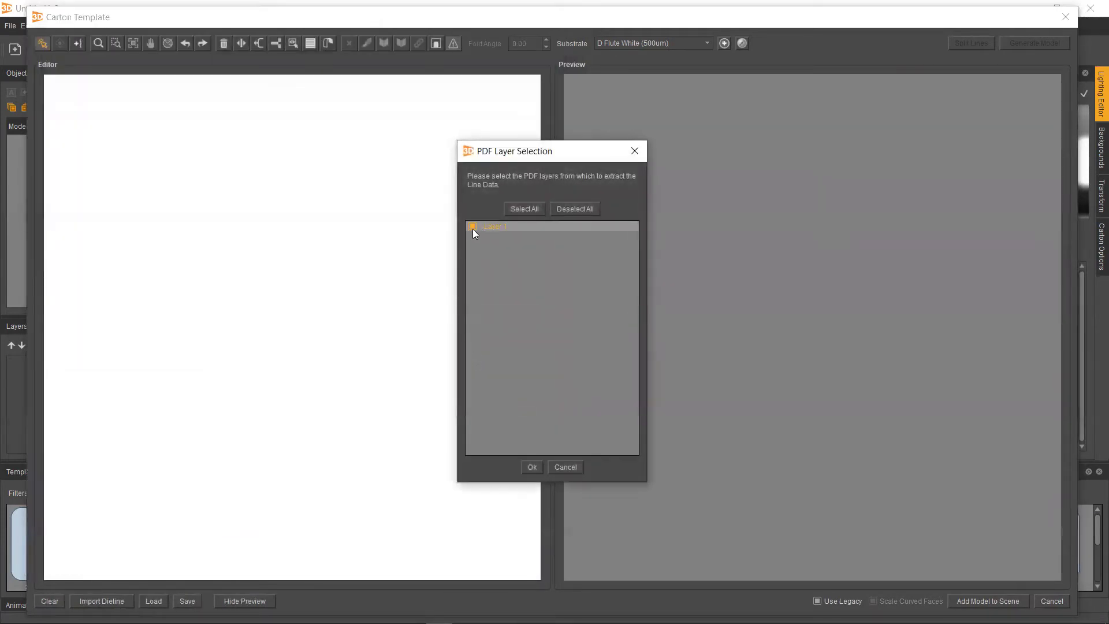
left_click(532, 469)
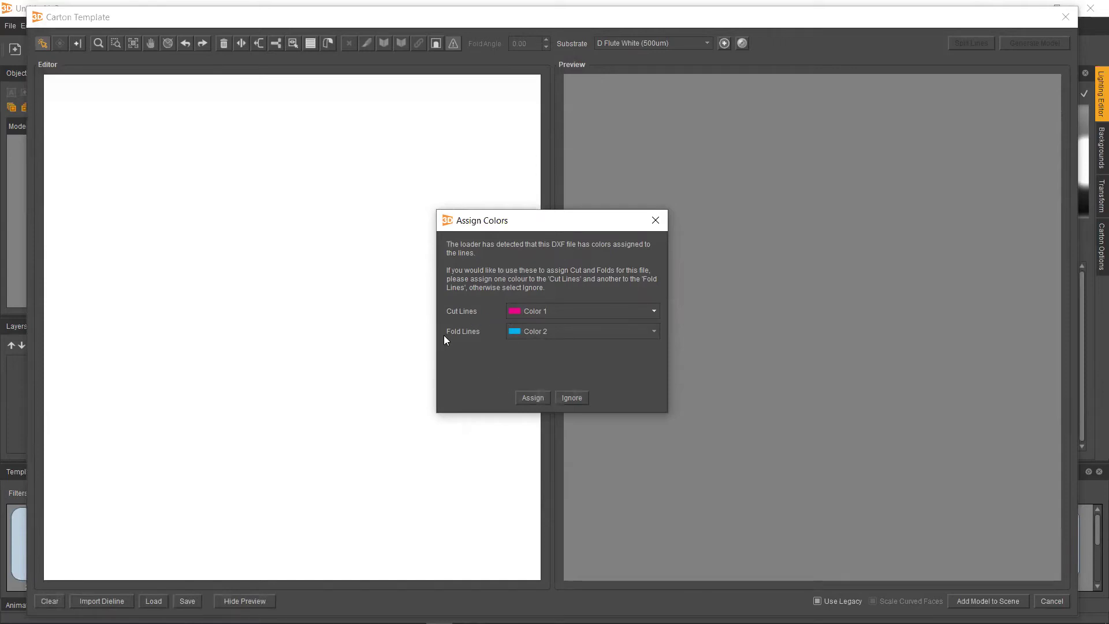
Step: Assign magenta Color 1 to the cut lines and blue Color 2 to the fold lines, and split the imported lines
left_click(546, 312)
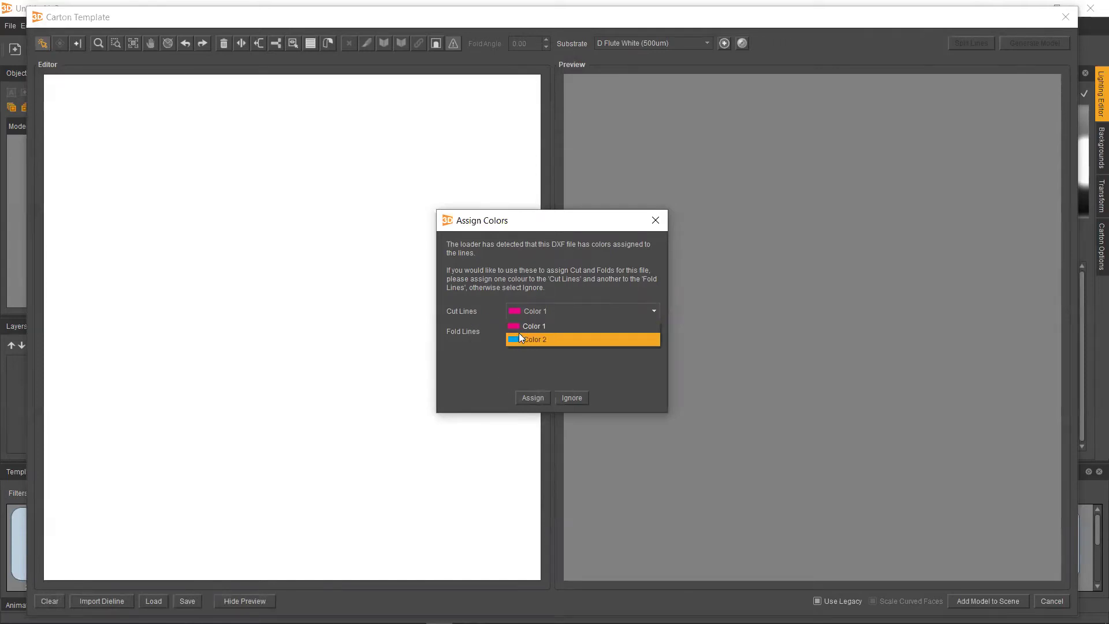
left_click(531, 327)
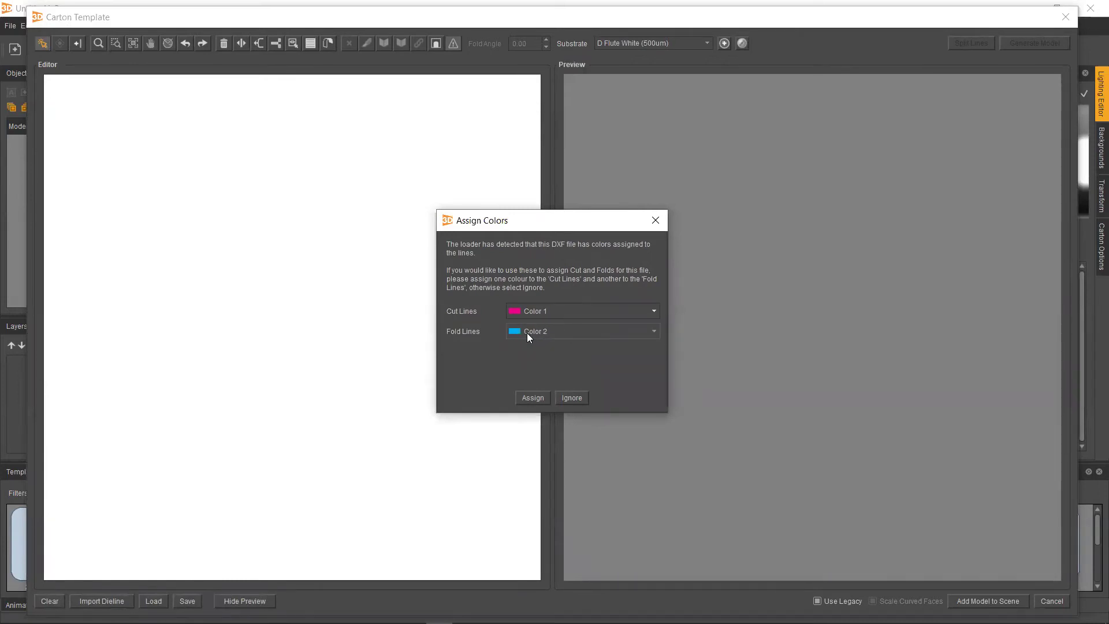
left_click(530, 399)
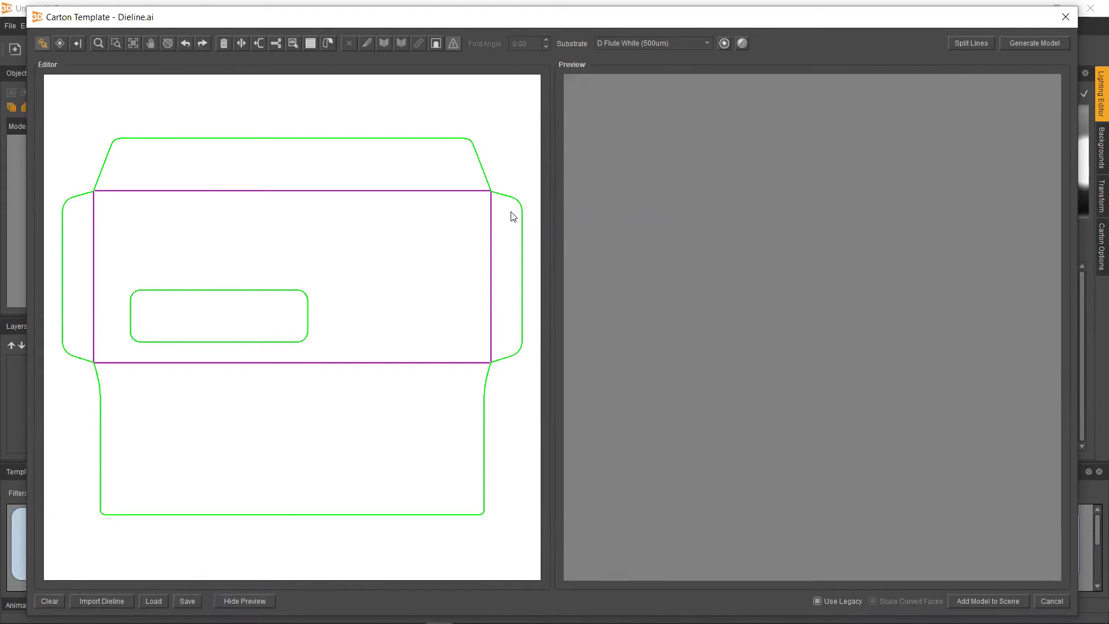
left_click(968, 48)
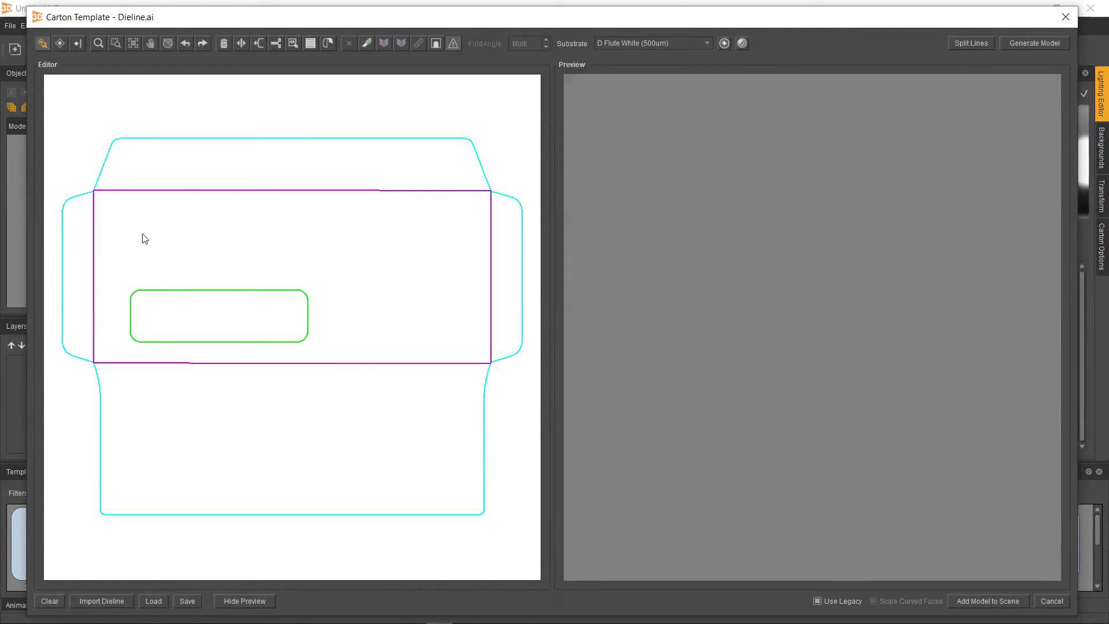
Step: Select the four crease lines bordering the envelope's central panel and set them as fold lines
left_click(100, 266)
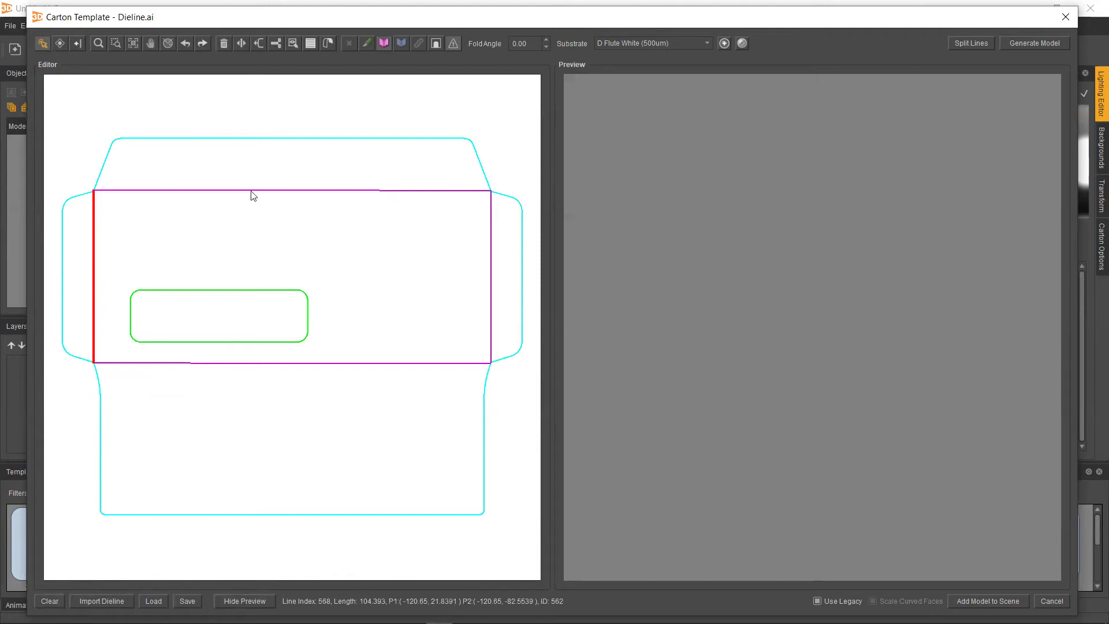
left_click(215, 191, "shift")
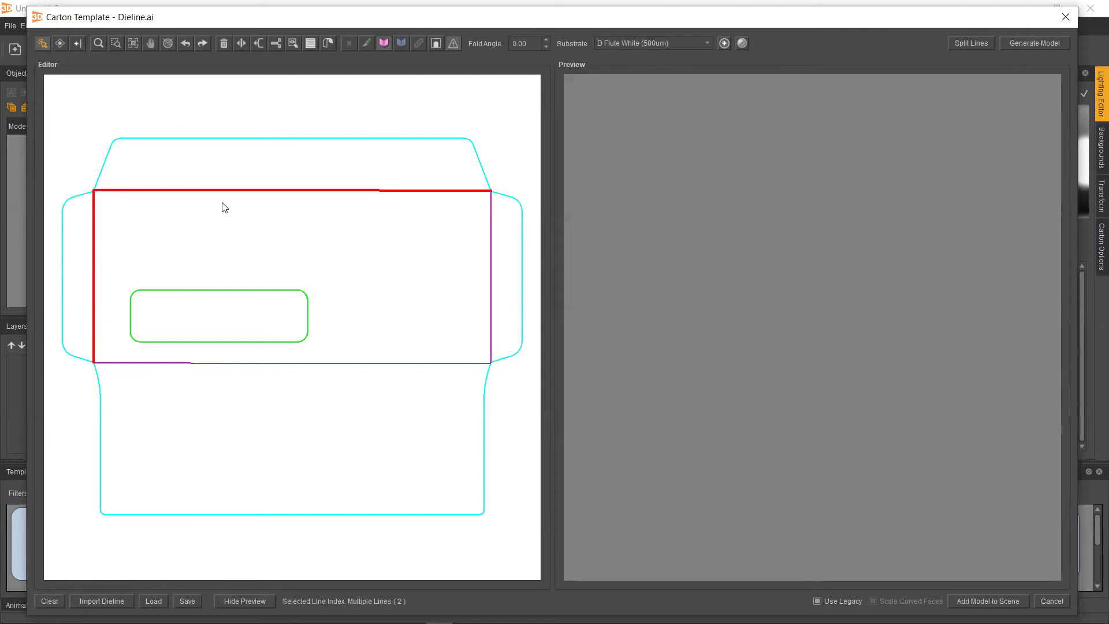
left_click(288, 363, "shift")
left_click_drag(480, 251, 506, 274, "shift")
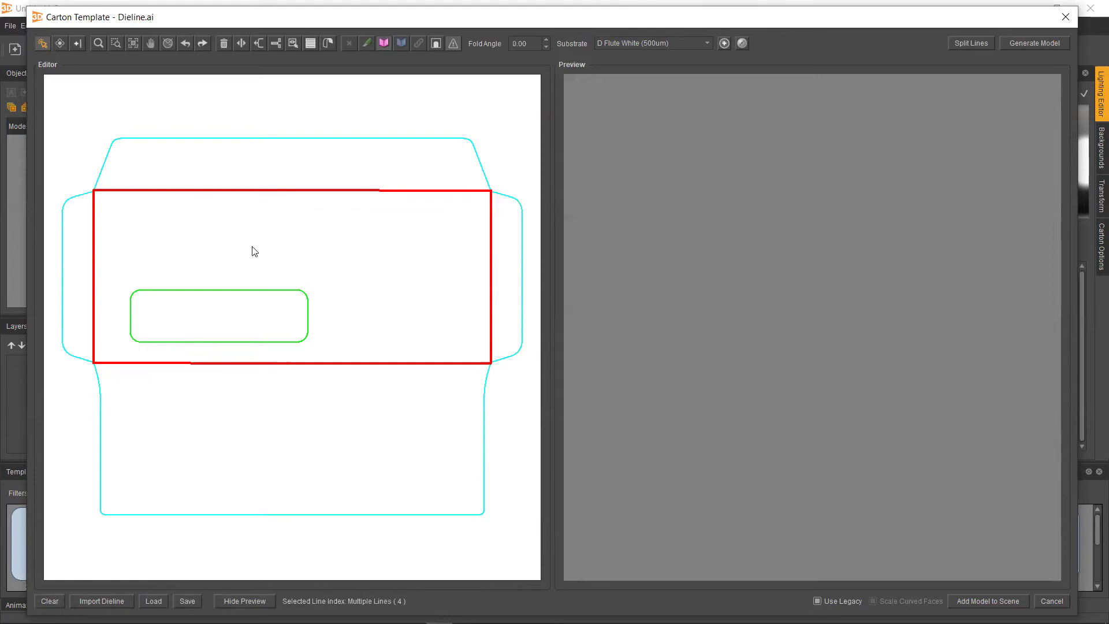
left_click(389, 47)
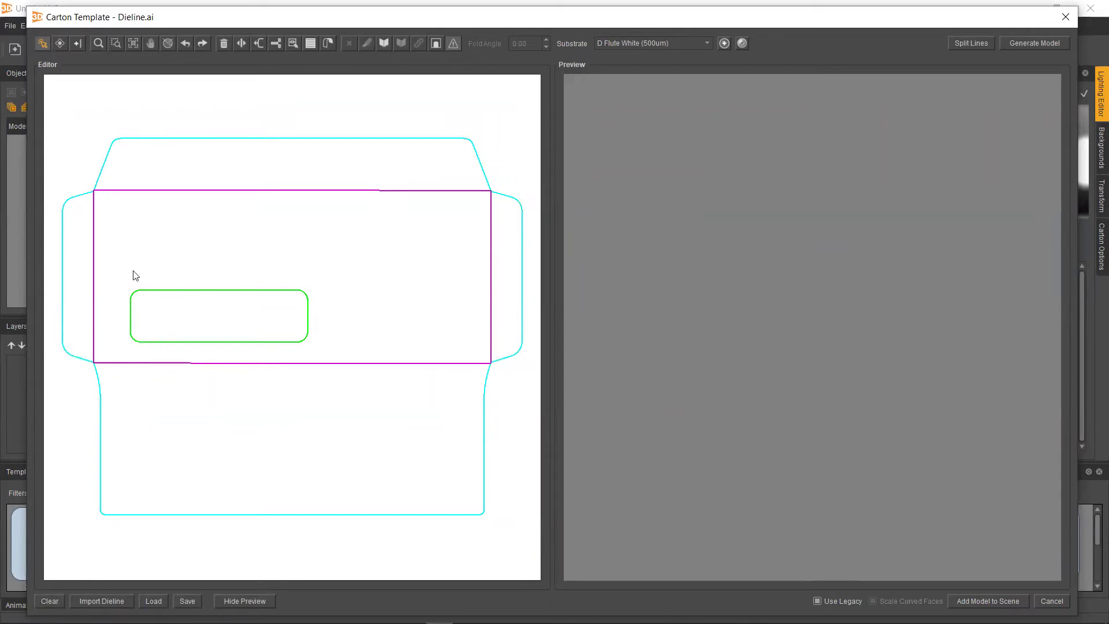
Step: Check the rounded window's cut outline and generate the 3D envelope model from the dieline
left_click_drag(124, 276, 317, 353)
left_click(332, 324)
left_click(1018, 44)
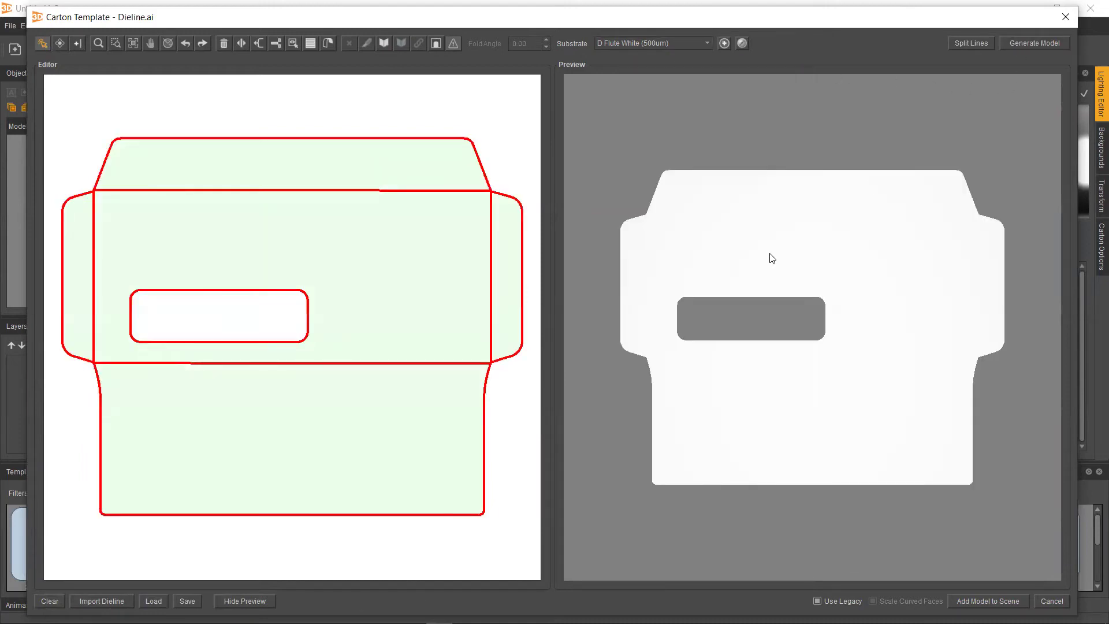
Step: Edit the D Flute White (500um) substrate so its side material is the same as its back material, and save it
mouse_move(759, 263)
left_mouse_down()
mouse_move(823, 267)
mouse_move(763, 268)
left_mouse_up()
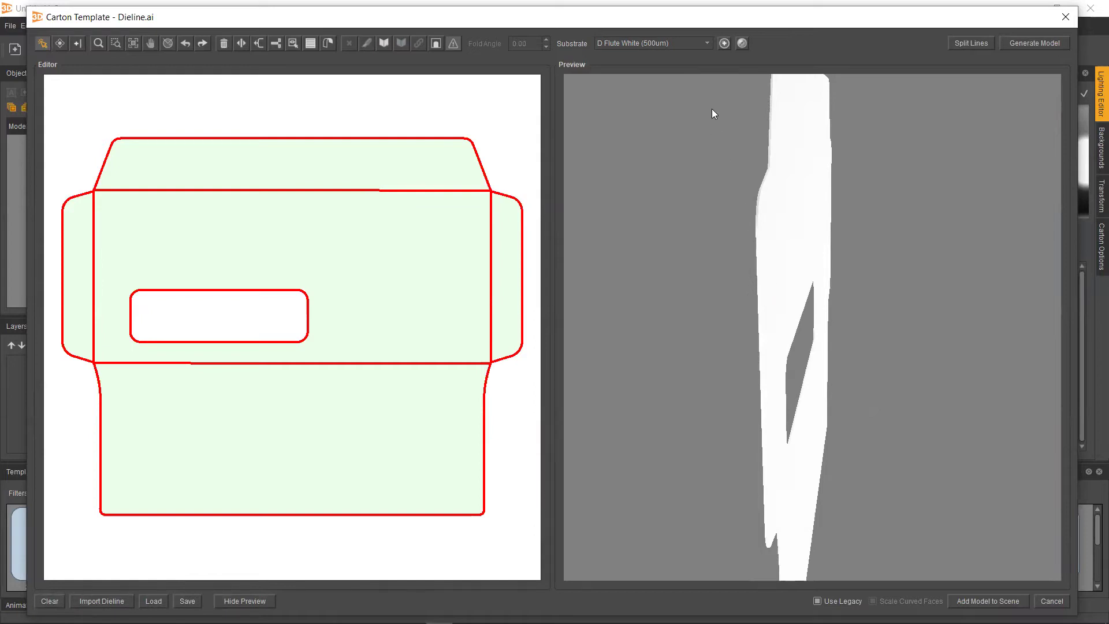
left_click_drag(725, 106, 730, 143)
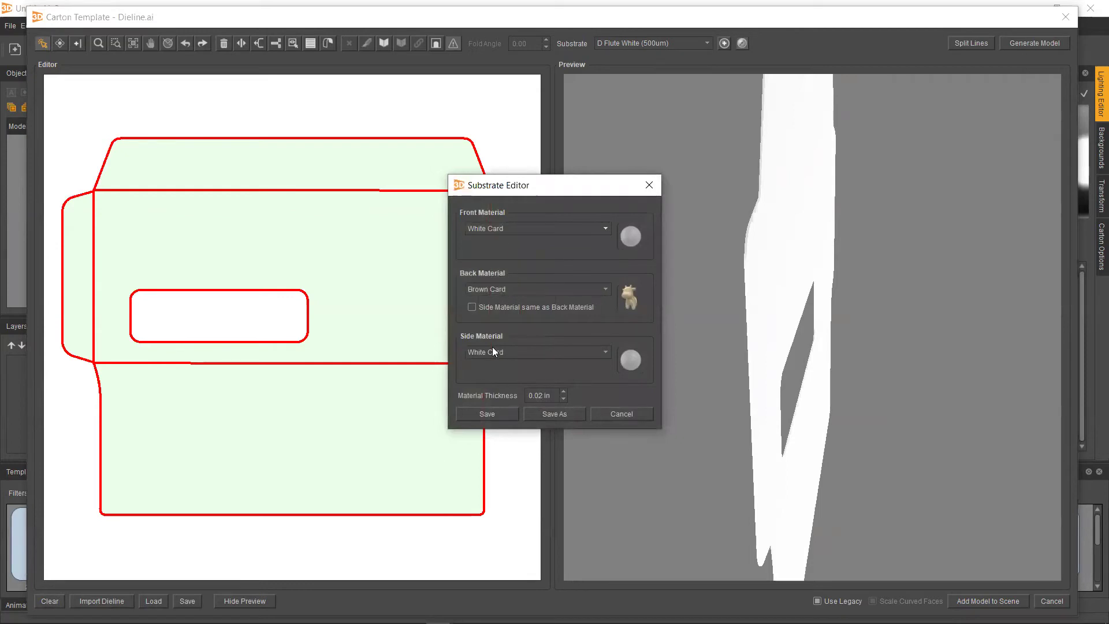
left_click(473, 307)
left_click(486, 416)
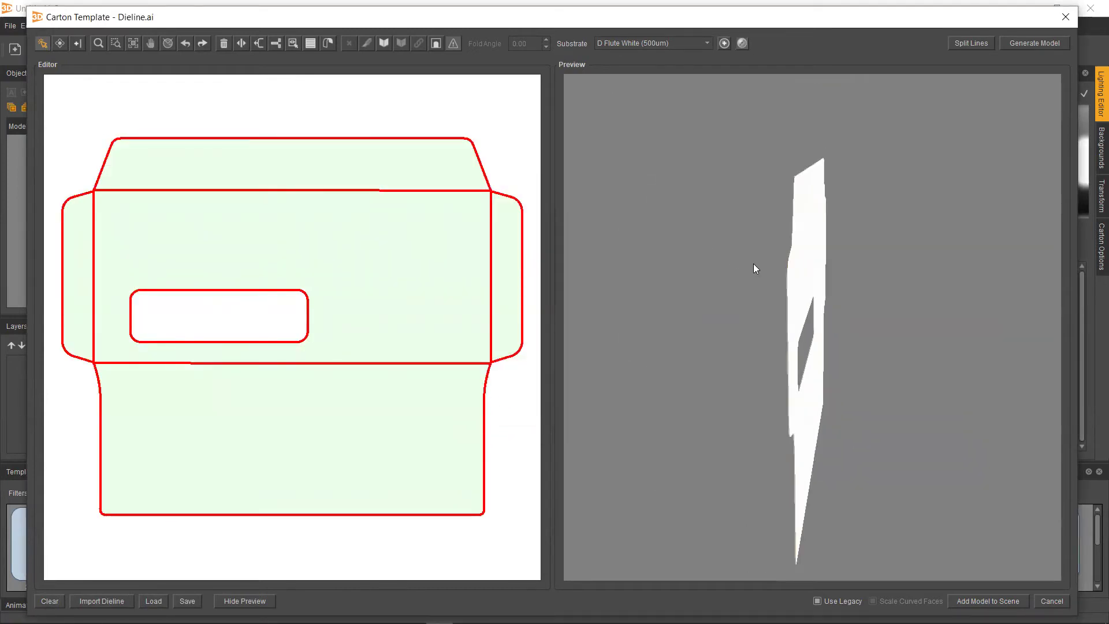
left_click_drag(792, 195, 682, 198)
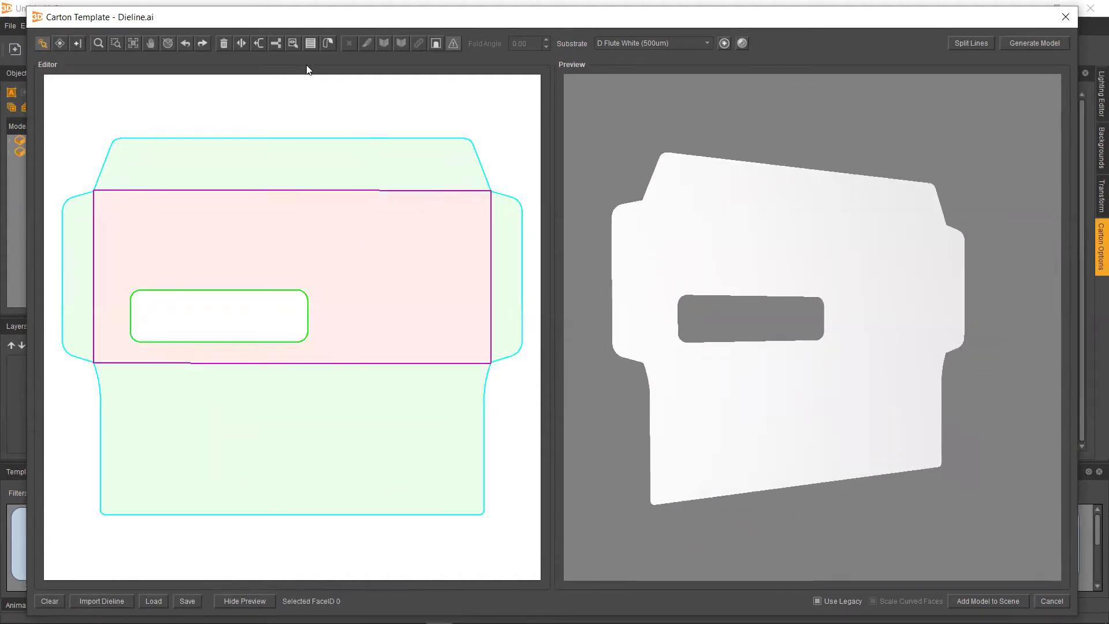
Step: Assign the envelope's central panel as the face that the model's front view is based on
left_click(297, 47)
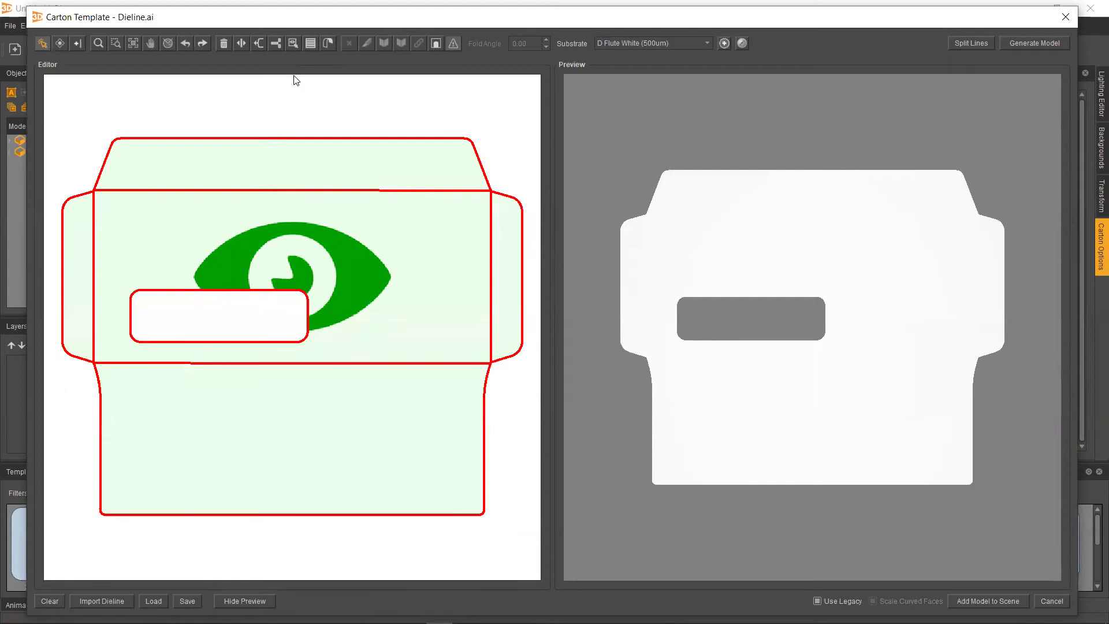
left_click(278, 164)
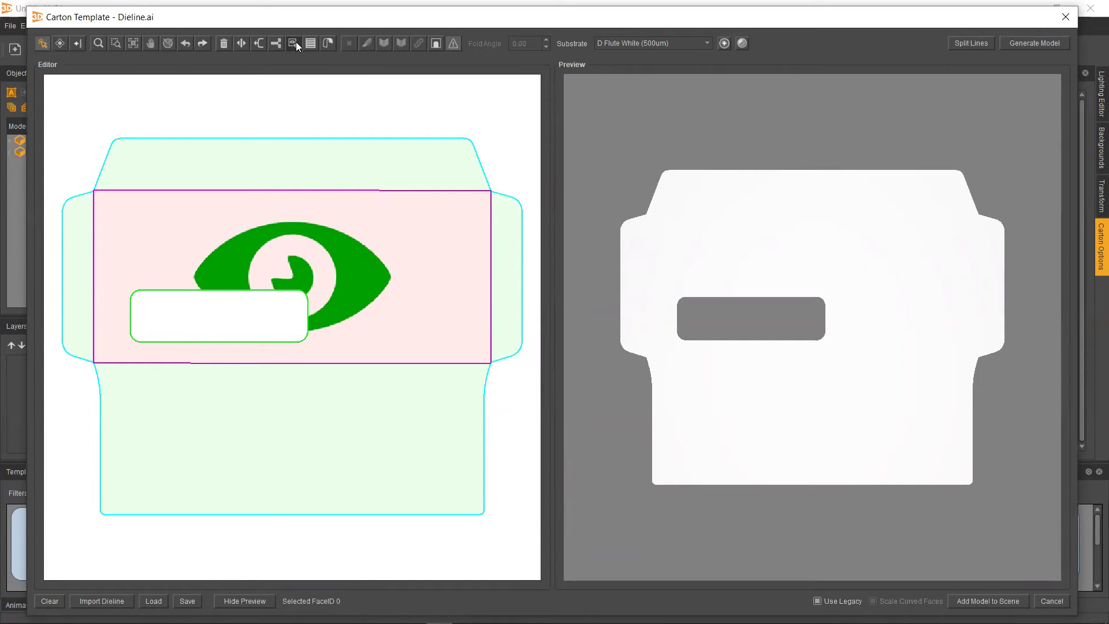
left_click(294, 43)
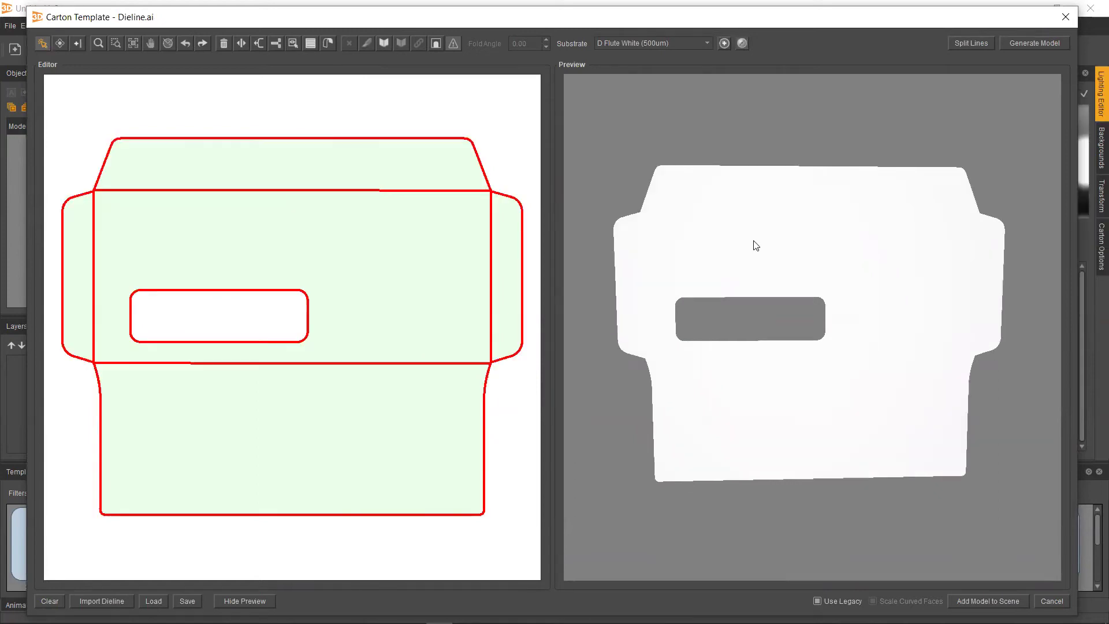
Step: Select the fold lines of the two side flaps and set their fold angle to 90 degrees
left_click(309, 122)
left_click_drag(81, 223, 514, 254)
double_click(523, 44)
type("90")
key("Return")
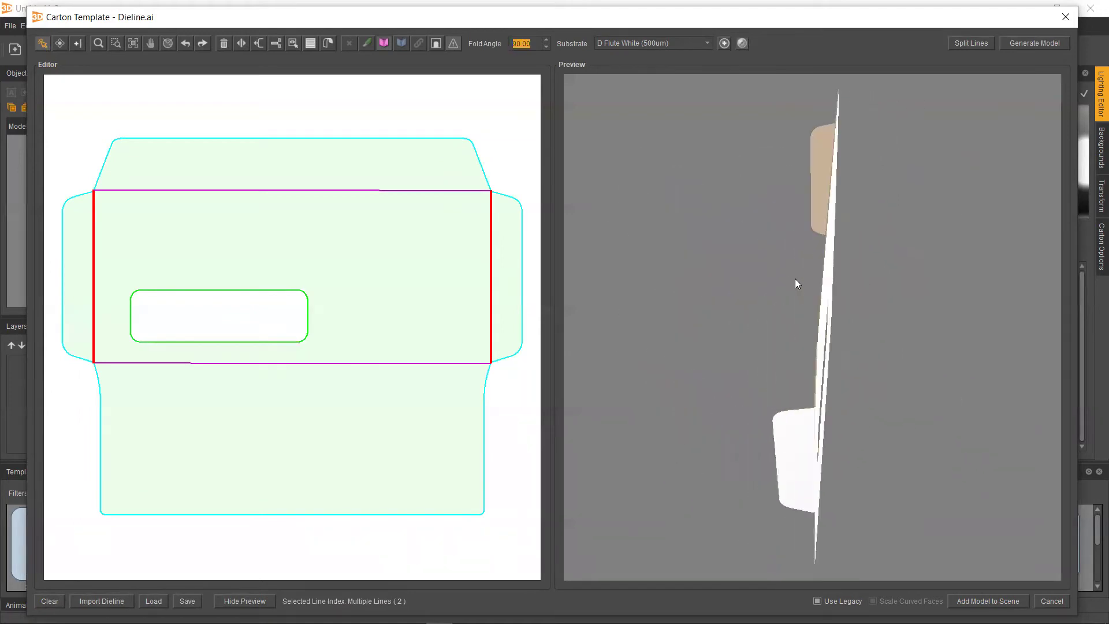
left_click_drag(796, 279, 828, 281)
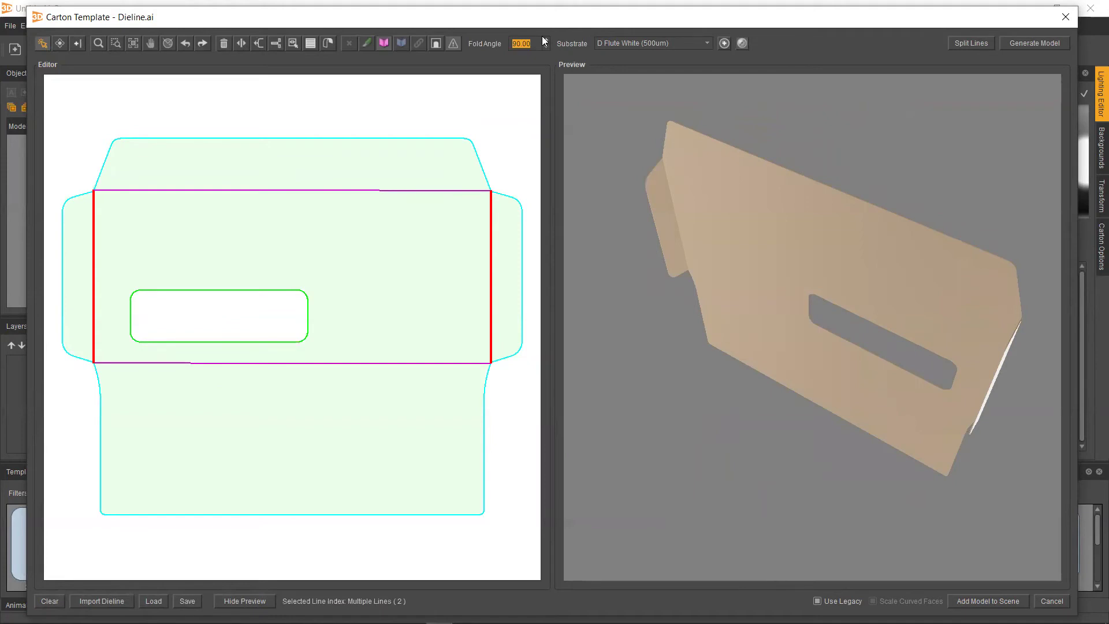
Step: Increase the fold angle of the two side flaps to 180 degrees and clear the selection
scroll(523, 45, "up", 15)
scroll(524, 45, "up", 20)
scroll(524, 46, "up", 20)
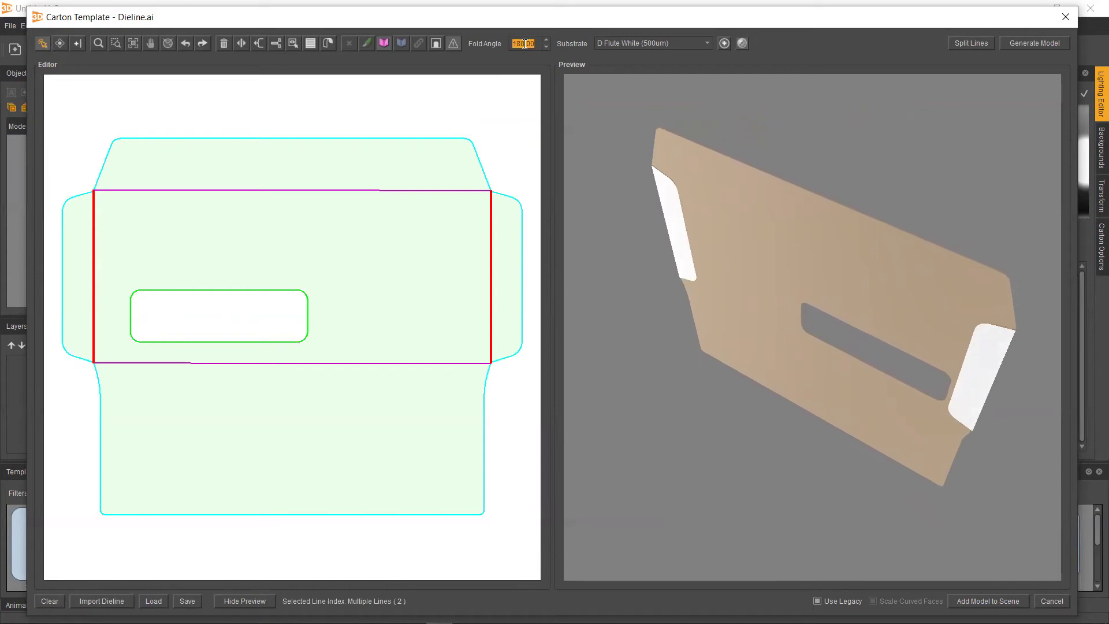
left_click(527, 95)
Step: Select all four fold lines around the central panel and set their fold angle to 180 degrees
left_click_drag(439, 173, 446, 408)
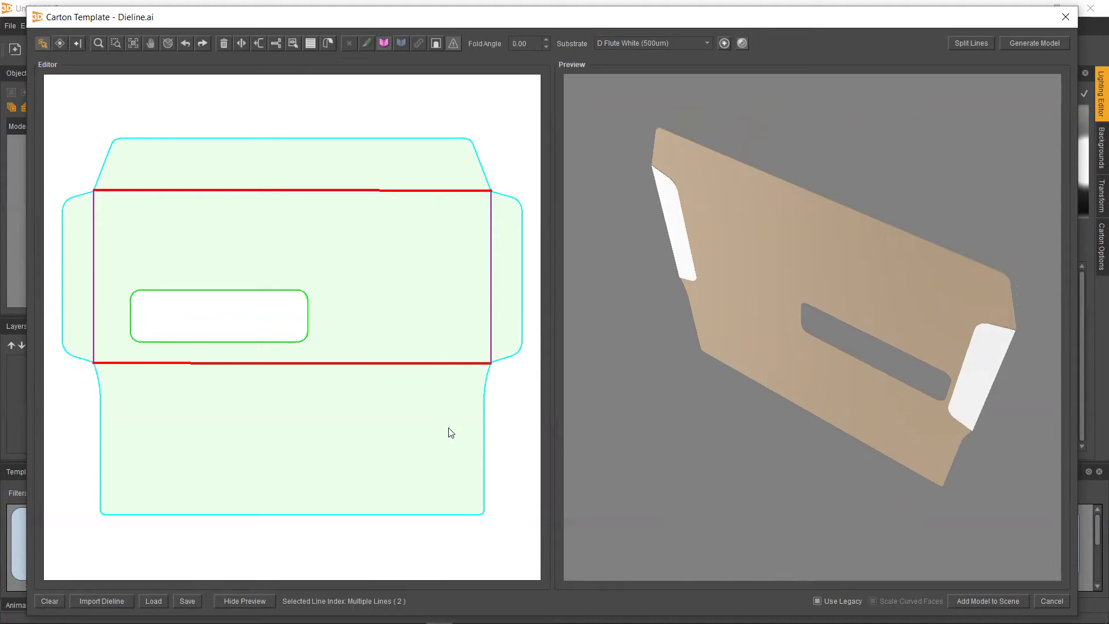
left_click(517, 106)
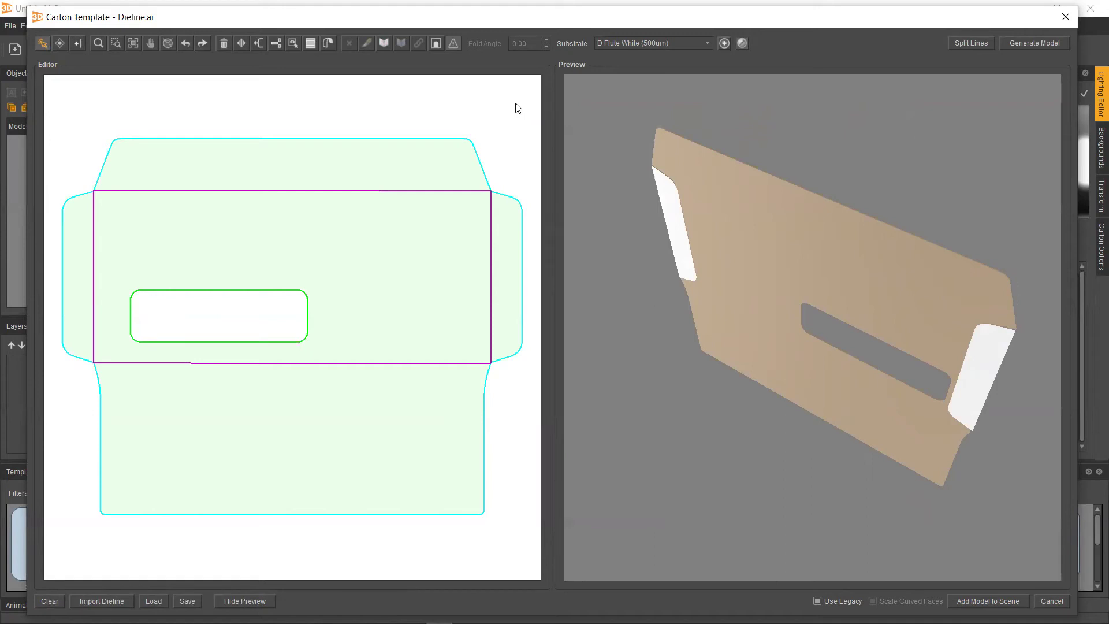
key("ctrl+z")
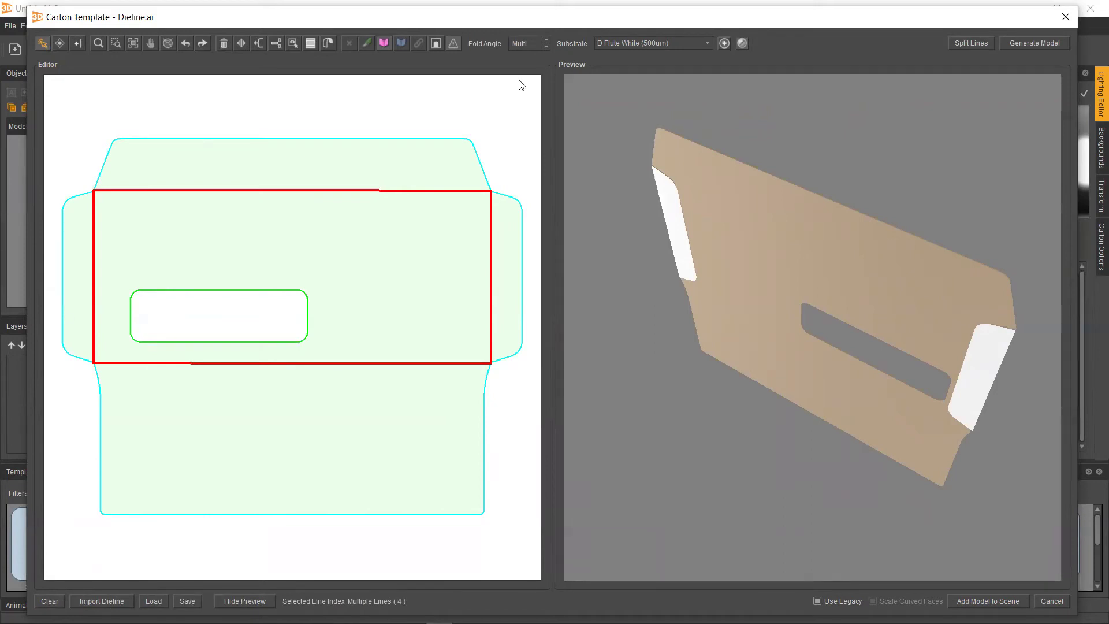
left_click(532, 47)
type("180")
key("Return")
left_click_drag(920, 348, 853, 329)
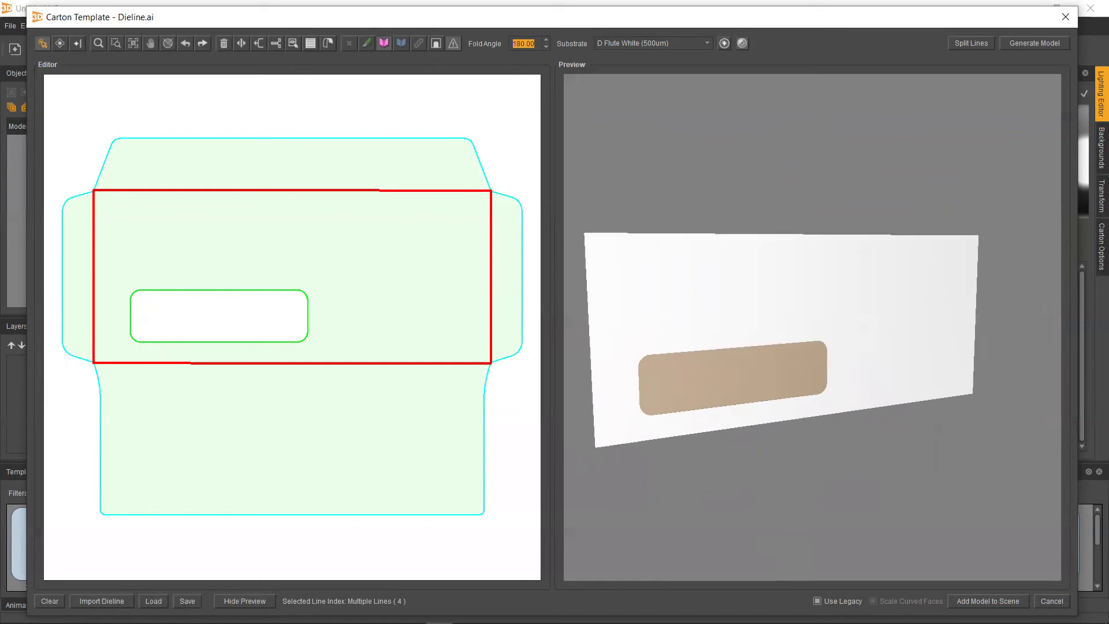
Step: Add the folded envelope model to the scene and leave it deselected
left_click(977, 601)
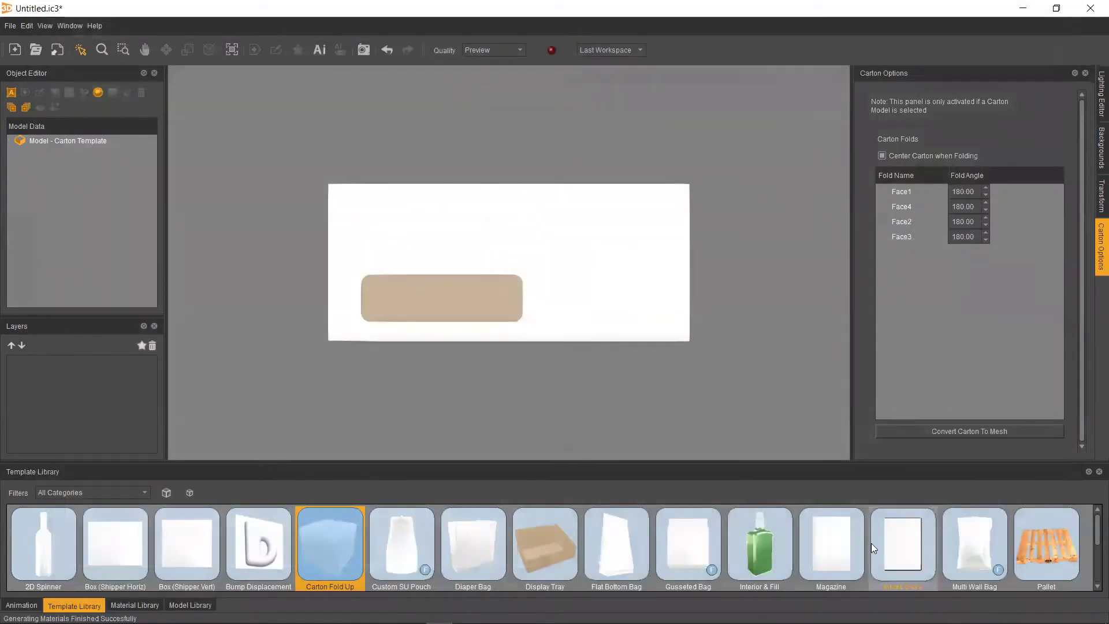
left_click(588, 296)
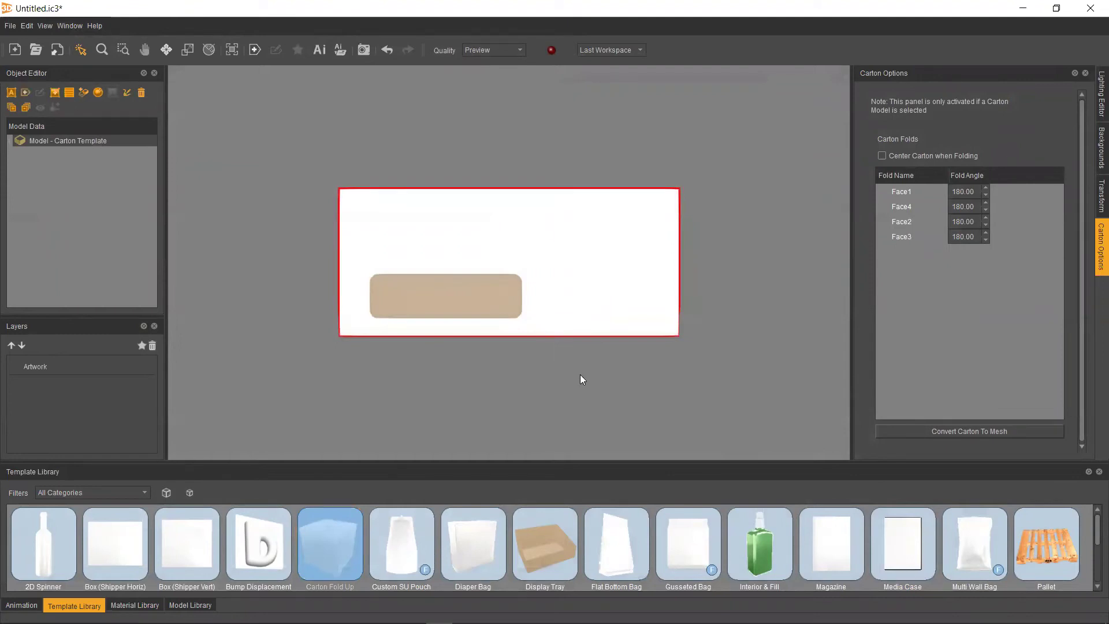
left_click_drag(583, 380, 599, 388)
left_click(527, 353)
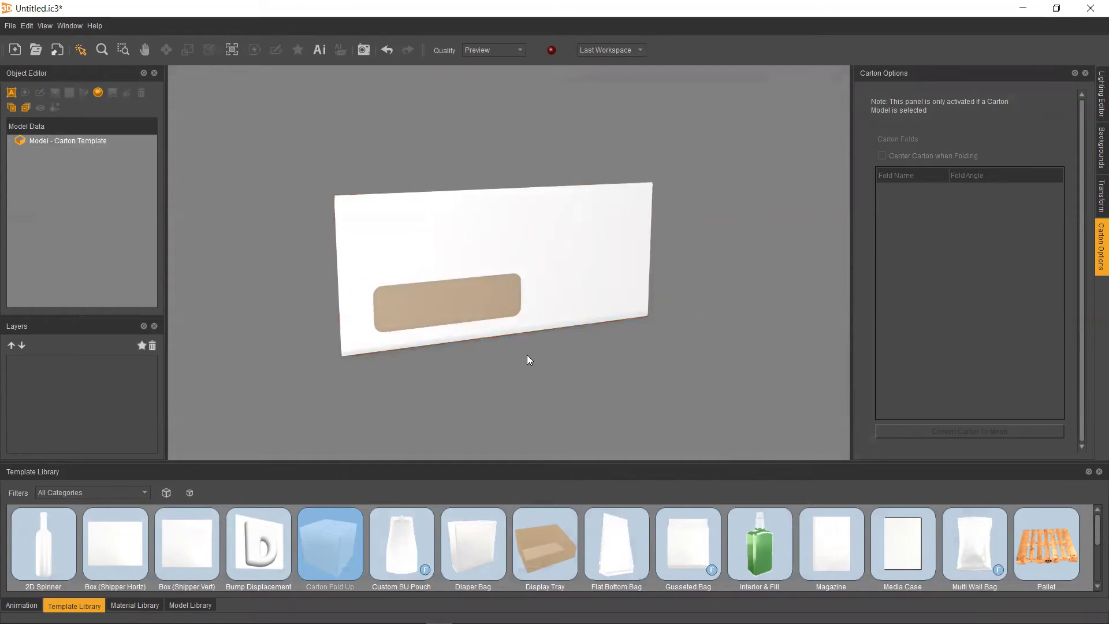
Step: Add a second Carton Fold Up template and import the Poly Window file from Downloads, extracting line data from Layer 1
left_click_drag(327, 529, 310, 426)
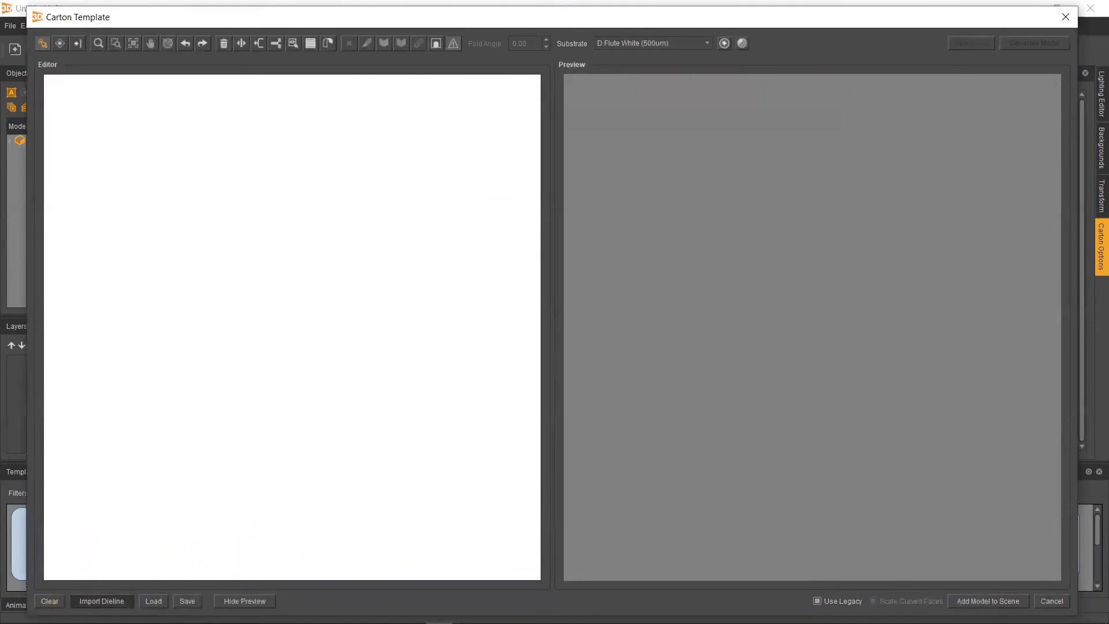
left_click(102, 601)
left_click(187, 153)
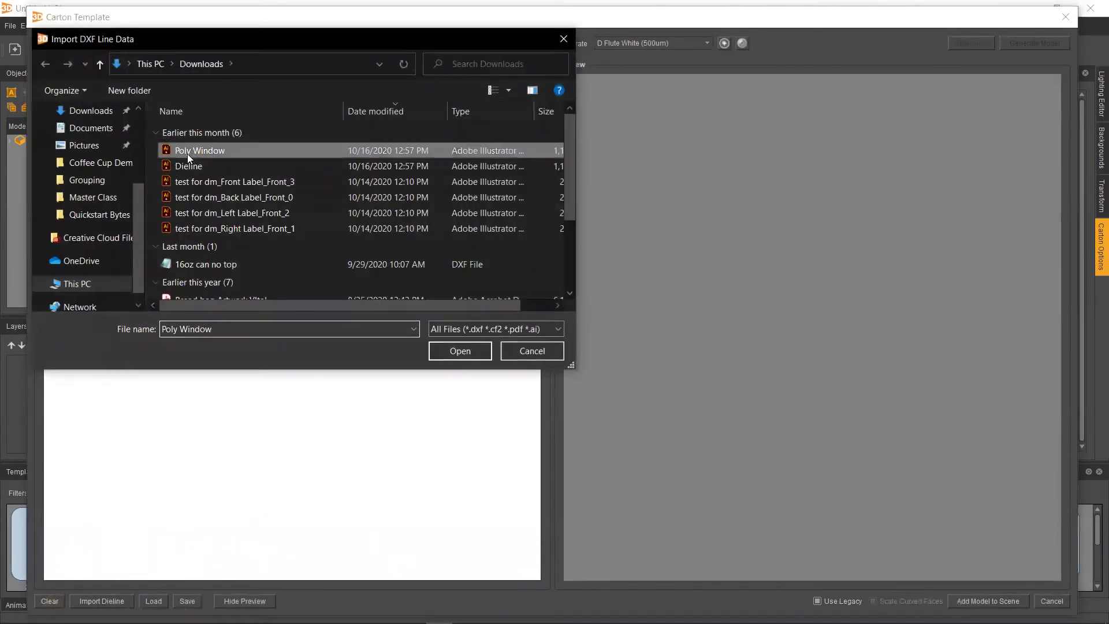
left_click(456, 351)
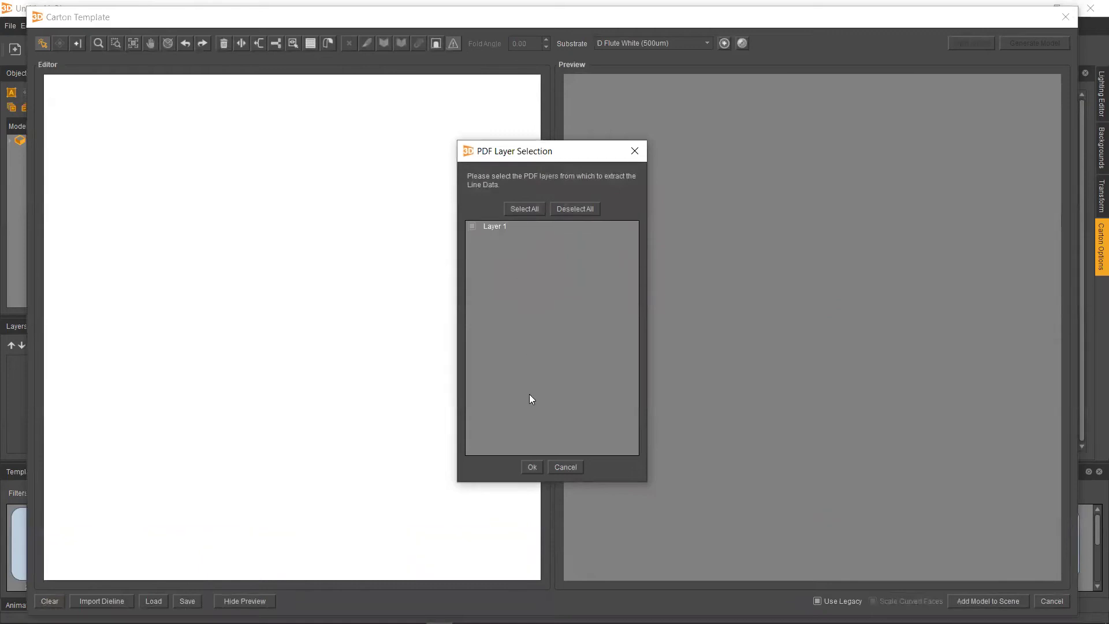
left_click(531, 467)
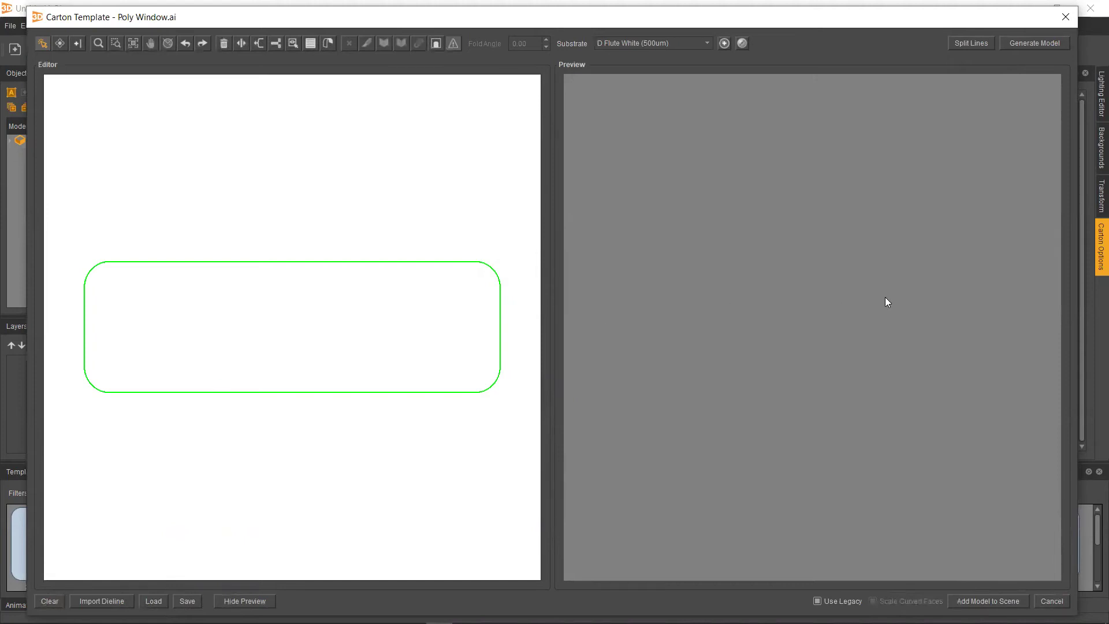
Step: Generate the poly window model from its split outline without any folds, and add it to the scene
left_click(973, 42)
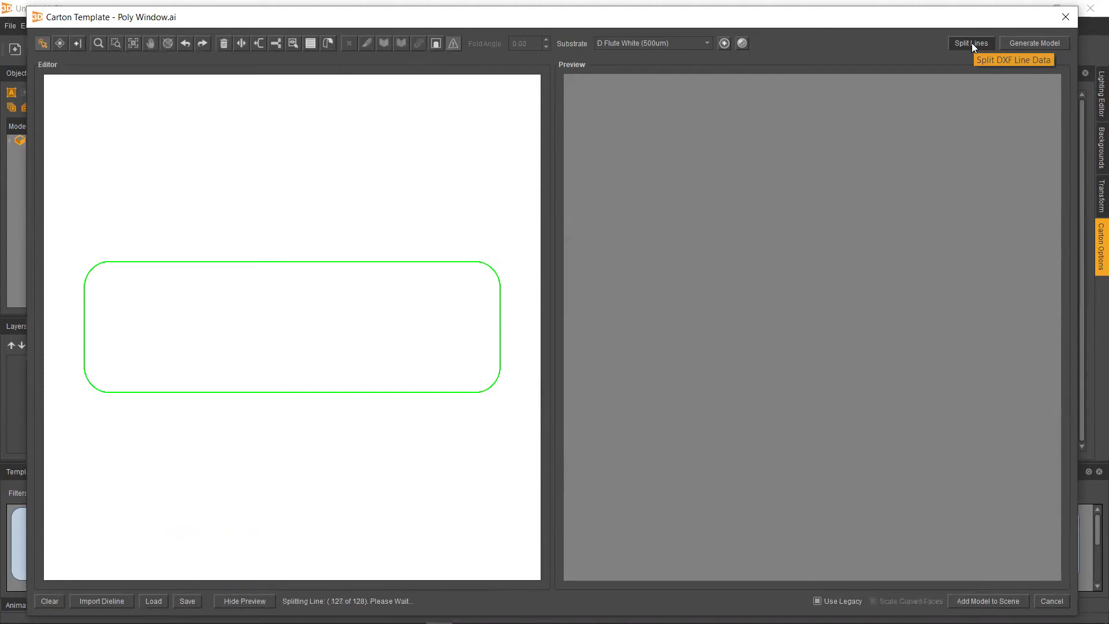
left_click(1010, 40)
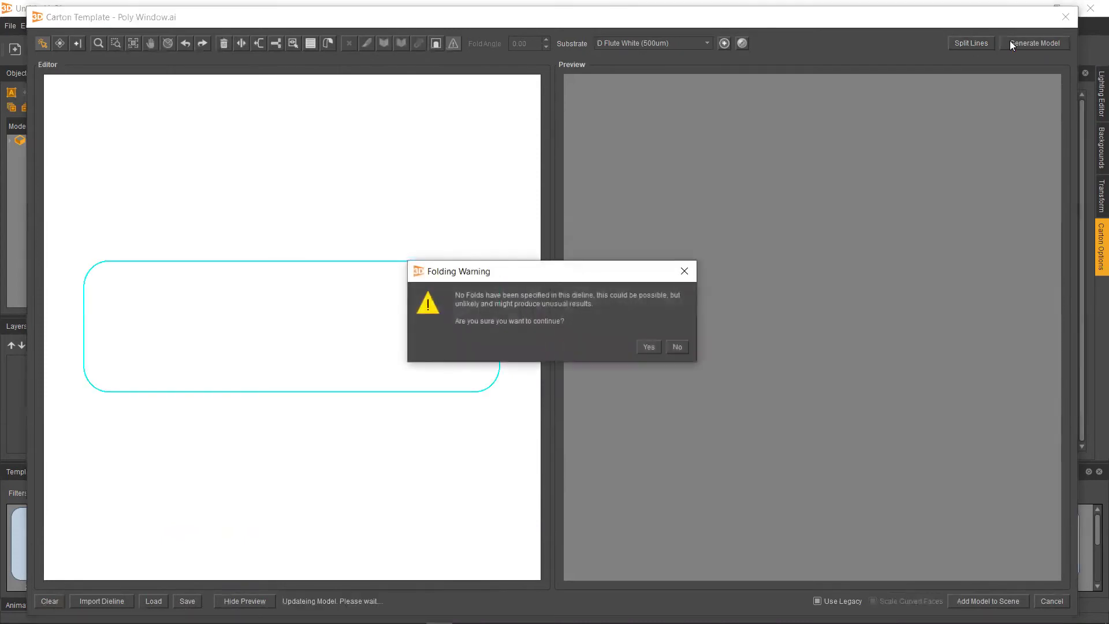
left_click(648, 348)
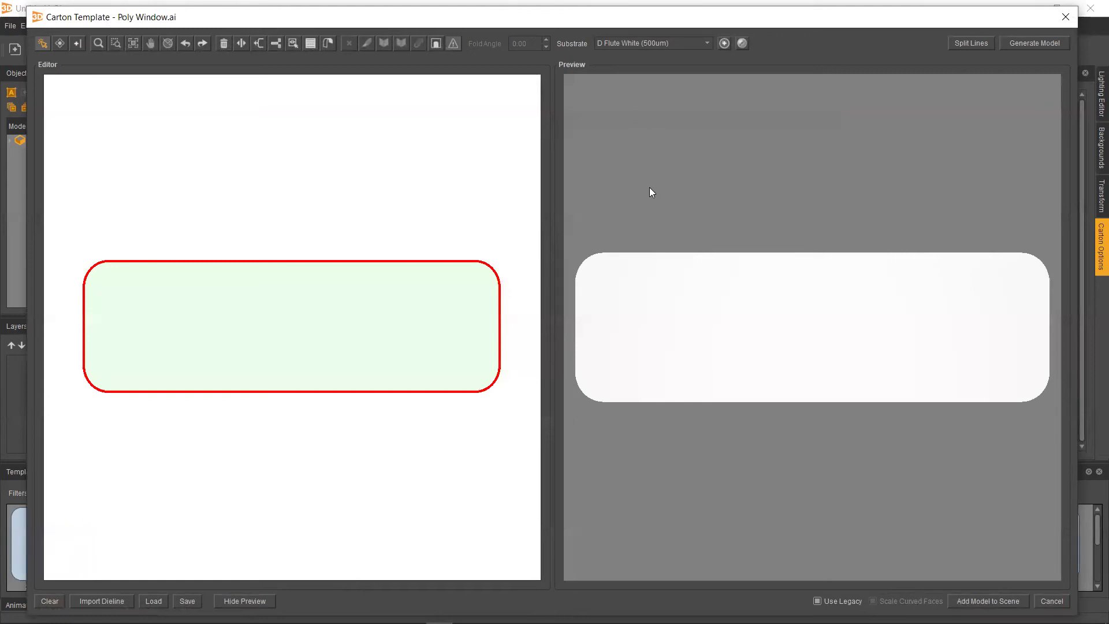
left_click(980, 600)
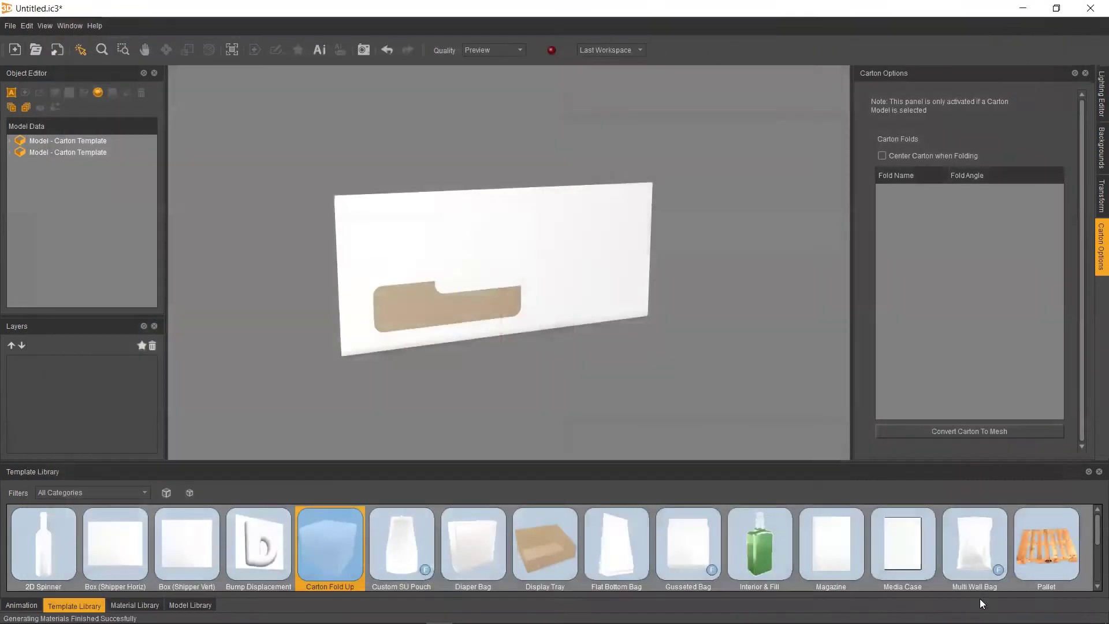
Step: Select the poly window model and move it along its blue depth axis to sit in front of the envelope
left_click(488, 279)
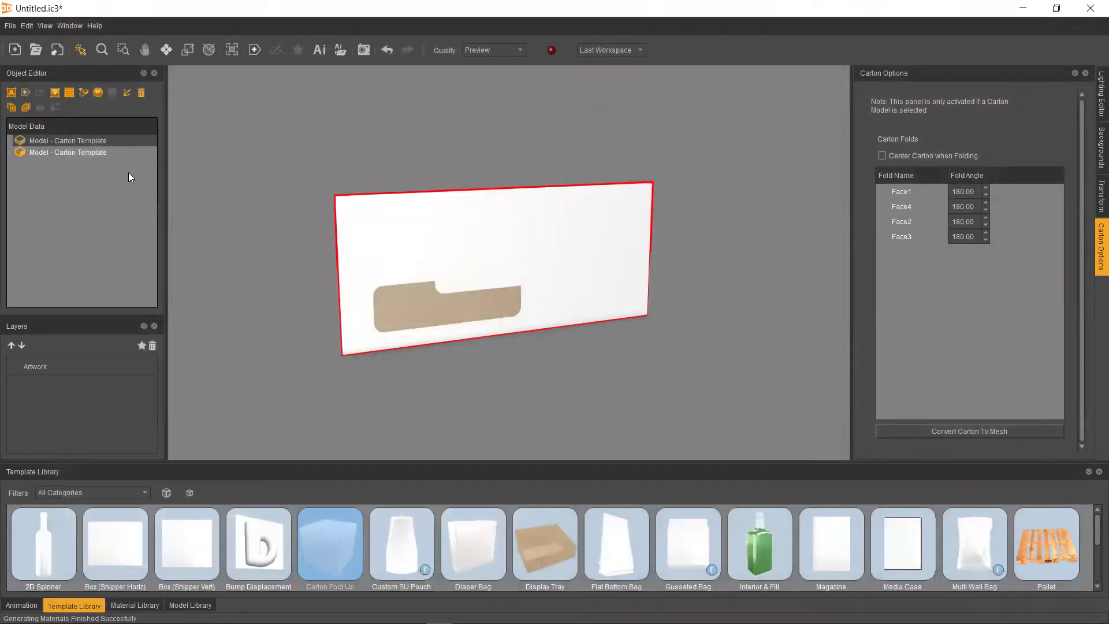
left_click(86, 154)
left_click(166, 50)
left_click_drag(370, 173, 454, 216)
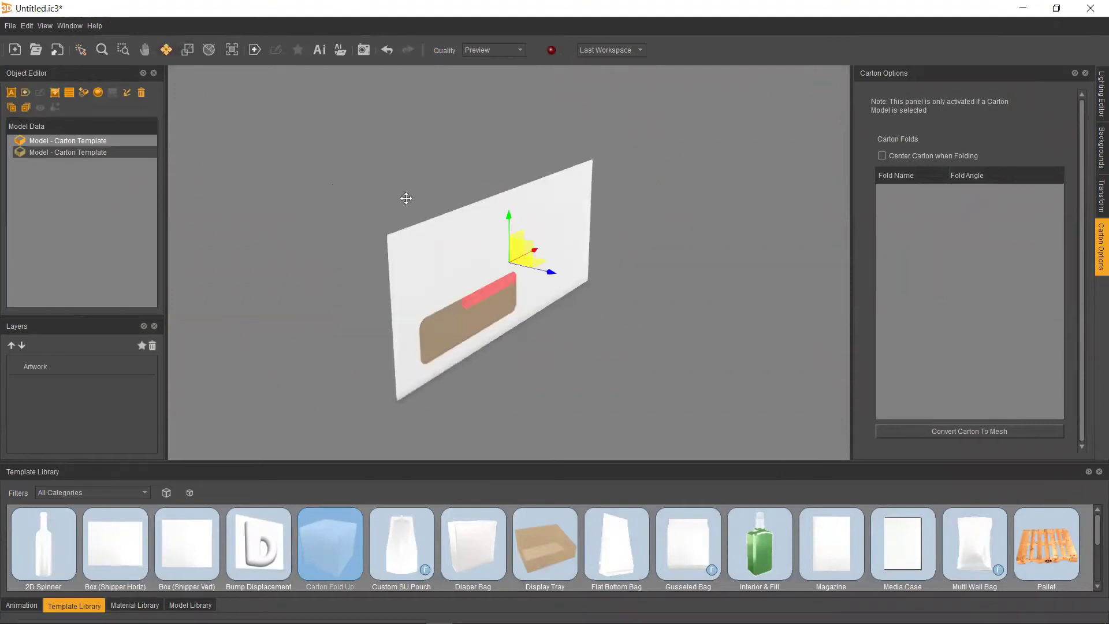
left_click_drag(549, 267, 587, 287)
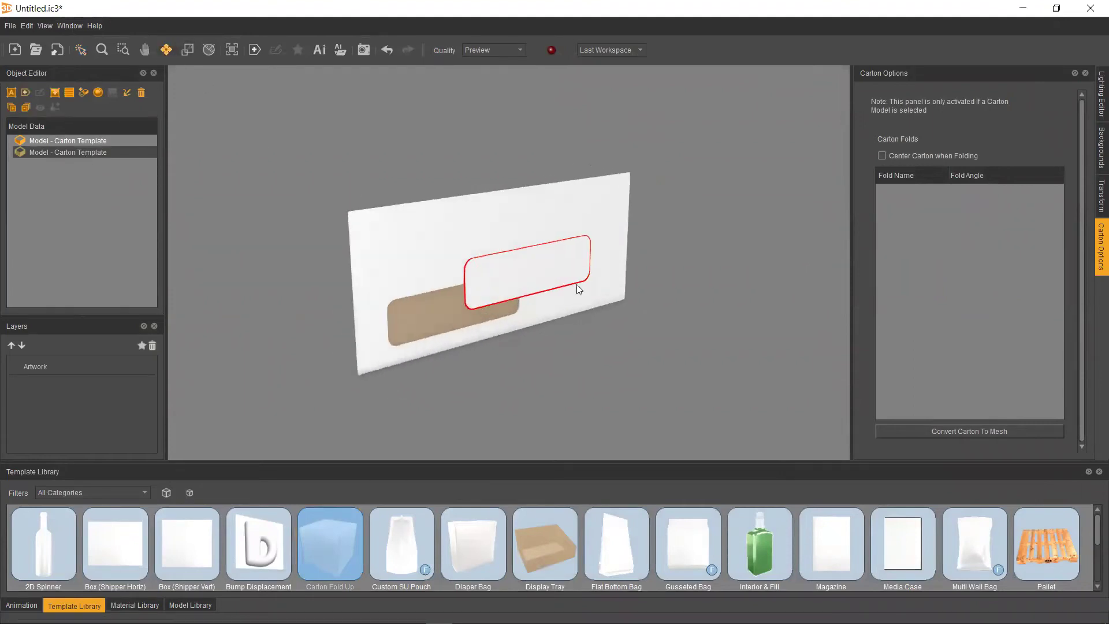
Step: Filter the material library to IC3D Plastics and choose the Clear Plastic Bag material for the poly window
left_click(135, 605)
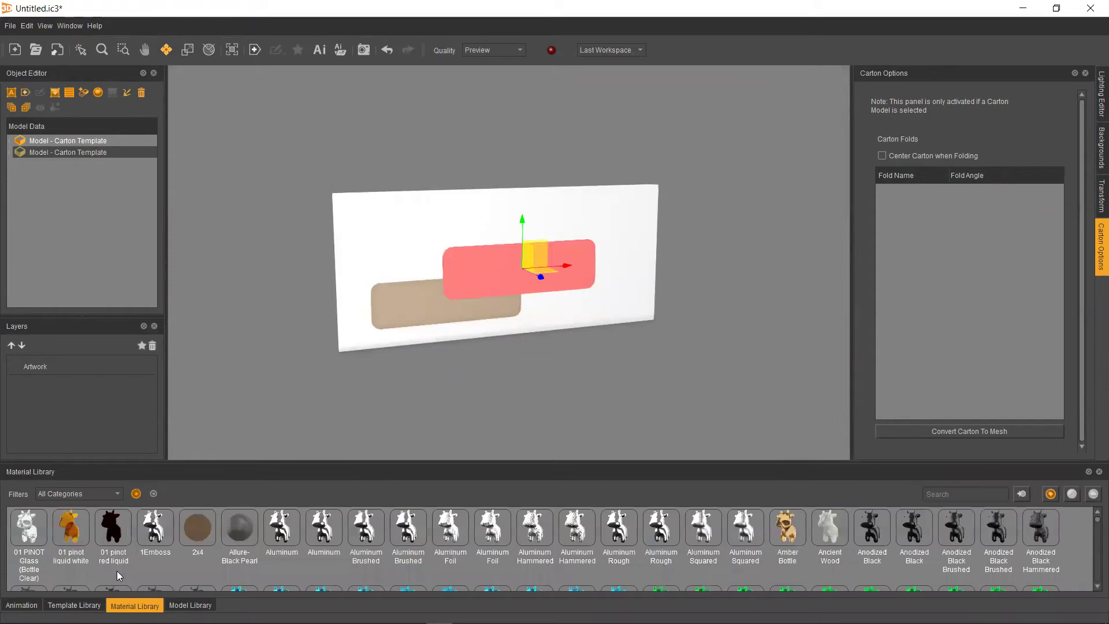
left_click(67, 493)
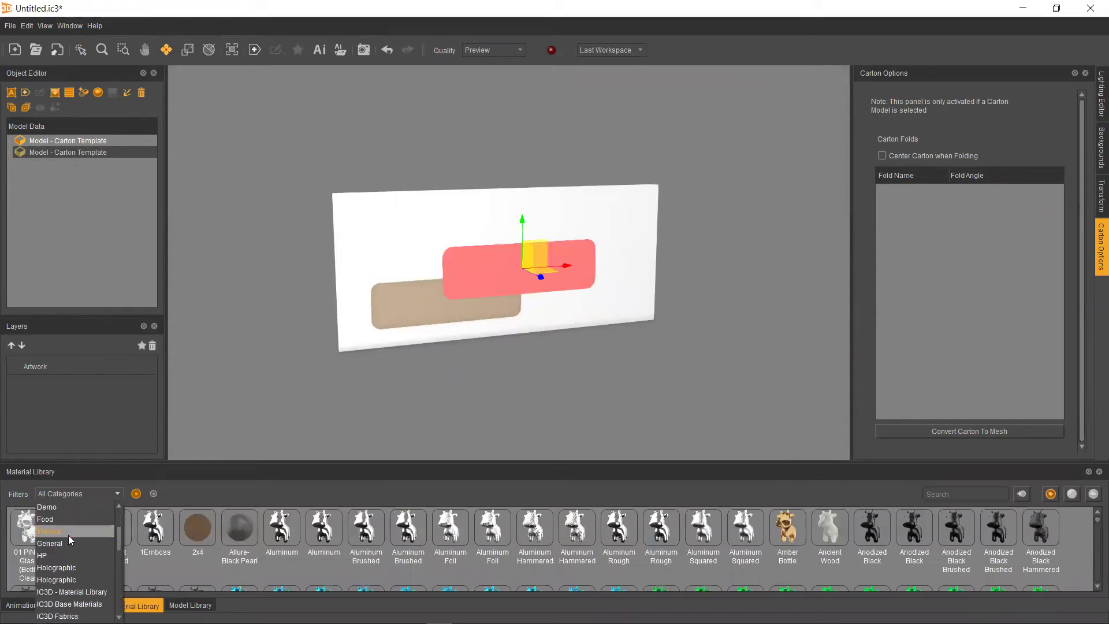
scroll(70, 581, "down", 2)
left_click(68, 593)
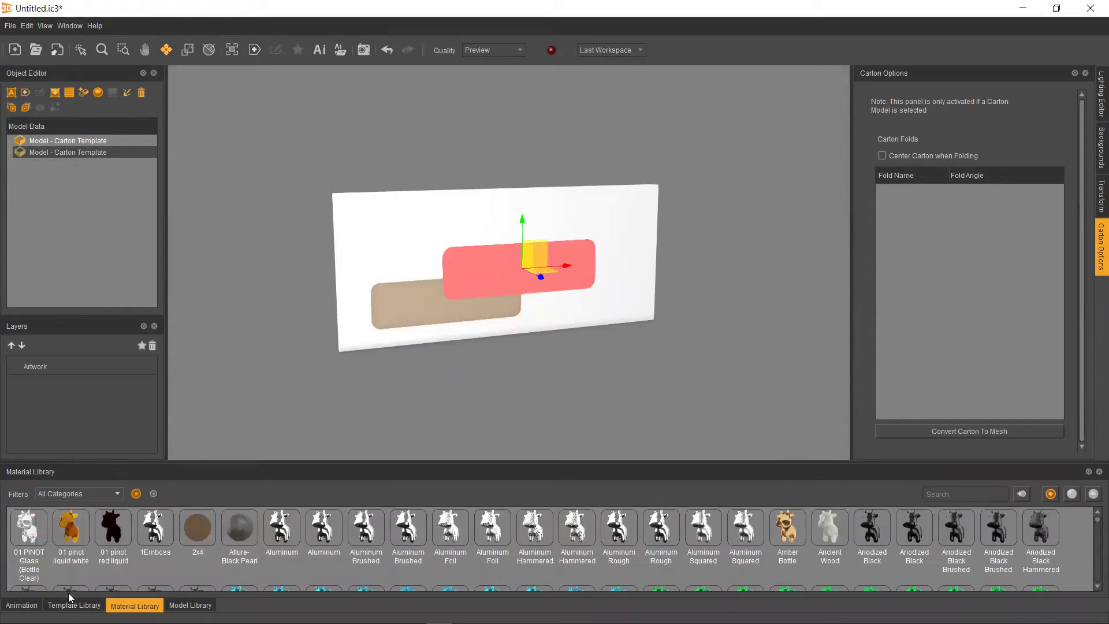
left_click(448, 536)
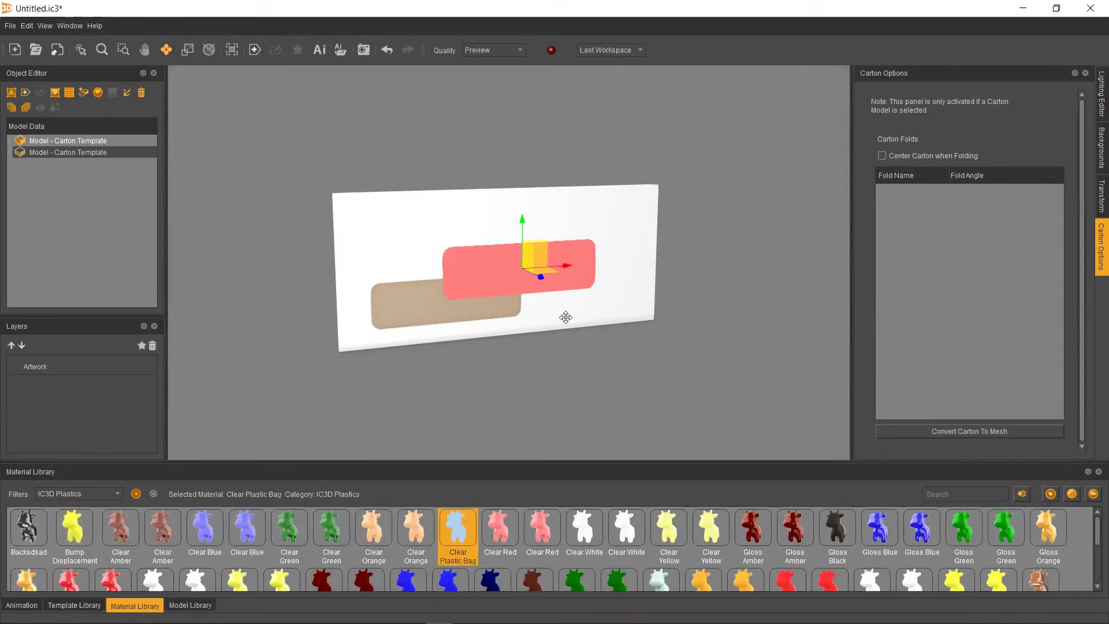
Step: Examine the poly window model's separate front, back and side material assignments
left_click(9, 152)
left_click(53, 177)
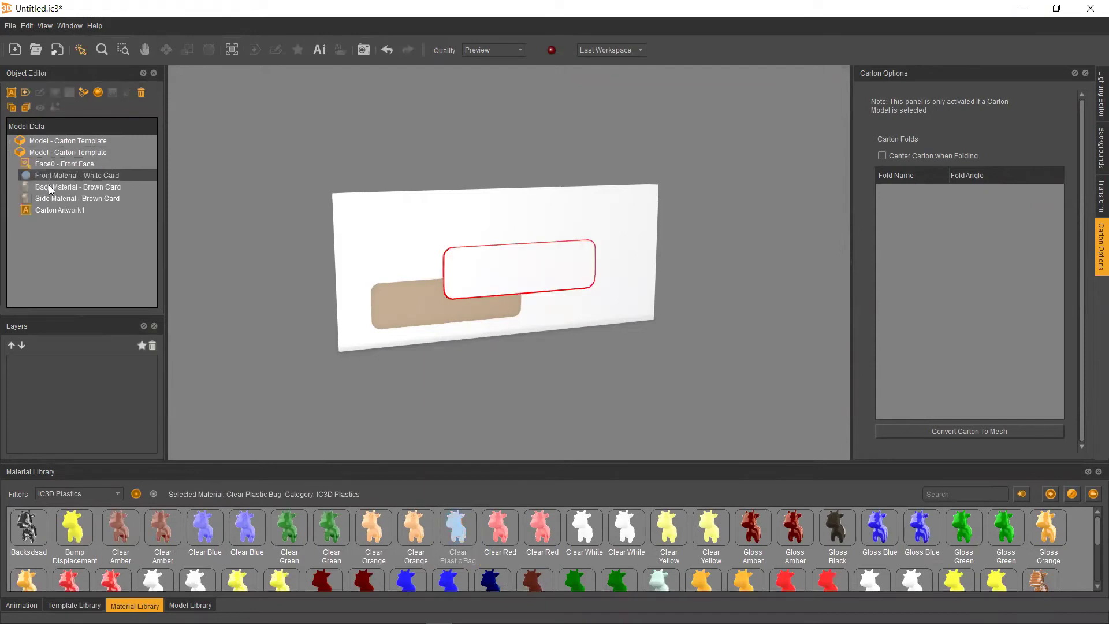
left_click(49, 187)
left_click(48, 196)
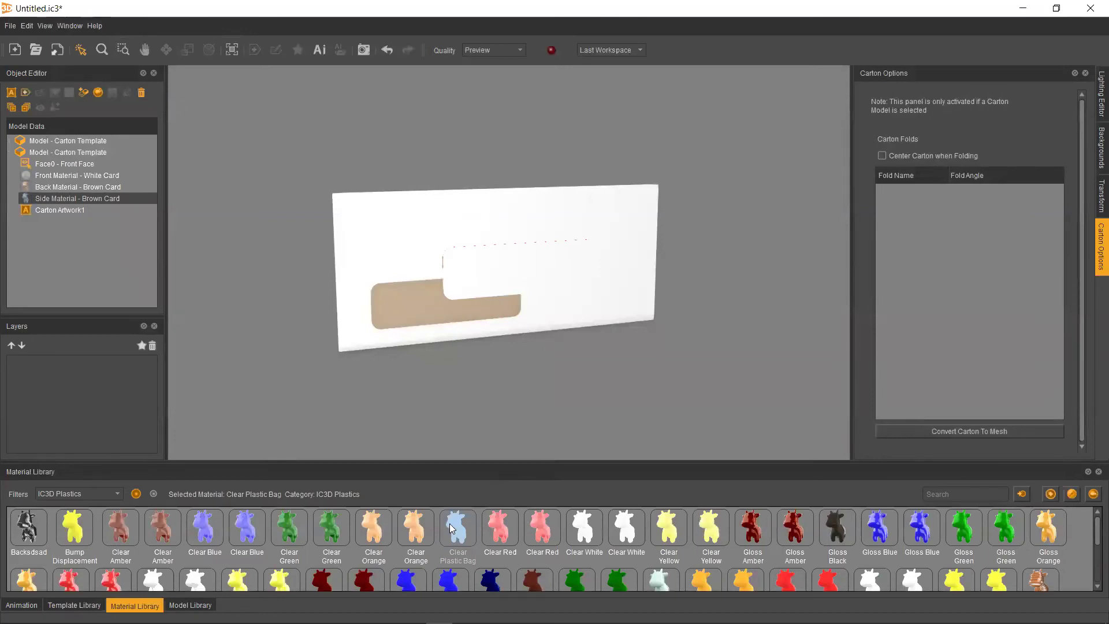
left_click_drag(455, 294, 463, 265)
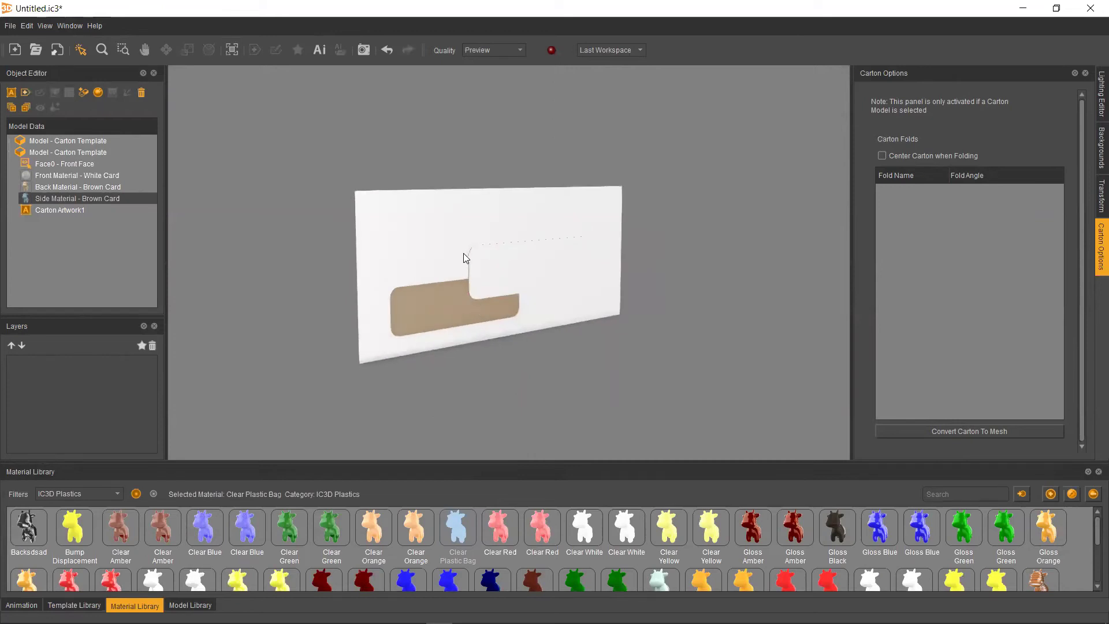
left_click(69, 245)
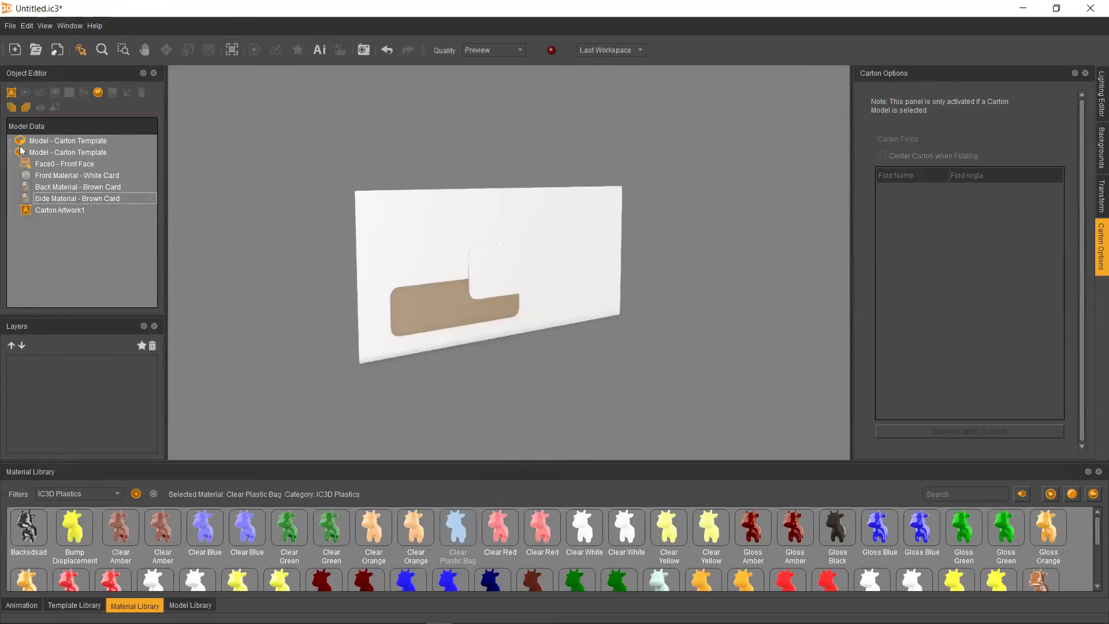
Step: Apply the Clear Plastic Bag material to the front of the poly window model
left_click(18, 153)
left_click(12, 152)
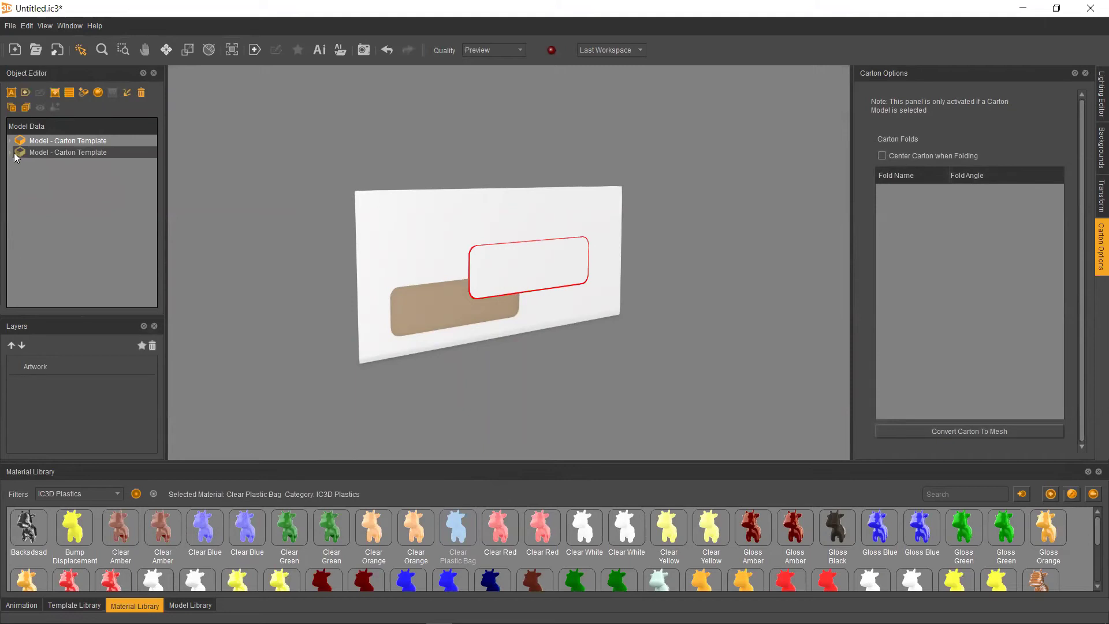
left_click(33, 177)
left_click(29, 154)
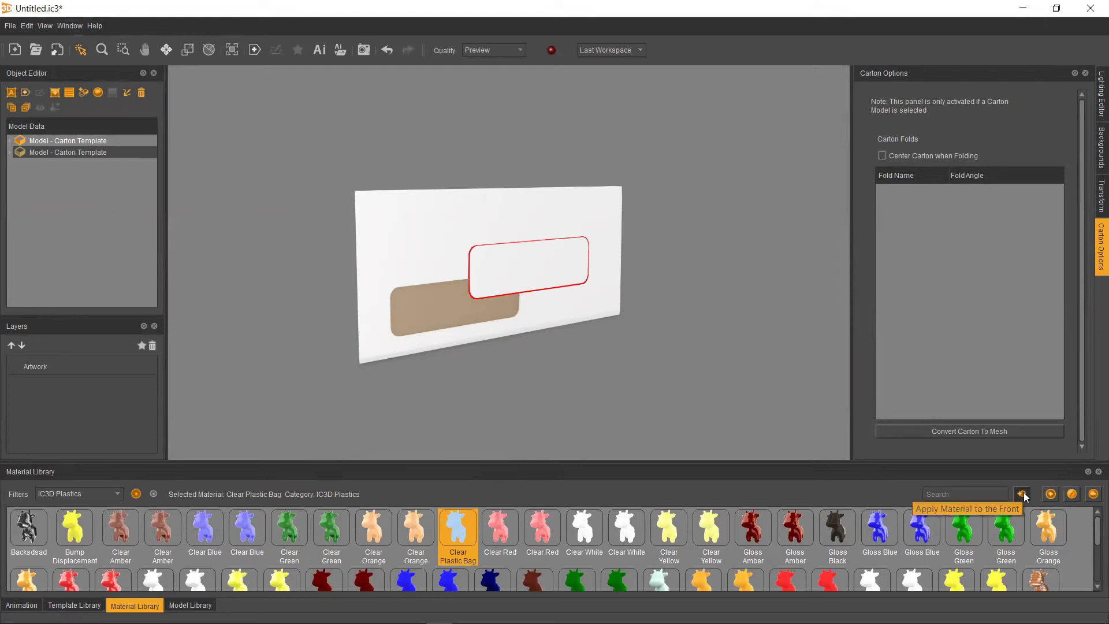
left_click(1023, 492)
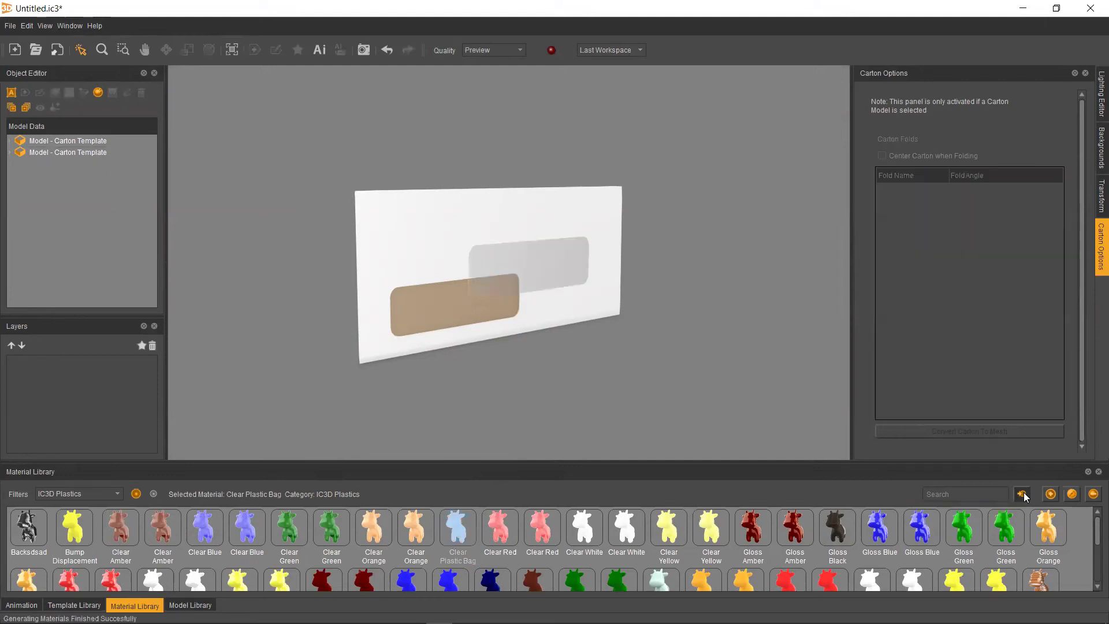
Step: Move the poly window in the front view so it lines up with the envelope's window cutout
mouse_move(568, 256)
left_mouse_down()
mouse_move(607, 268)
mouse_move(513, 257)
mouse_move(565, 262)
left_mouse_up()
left_click(565, 263)
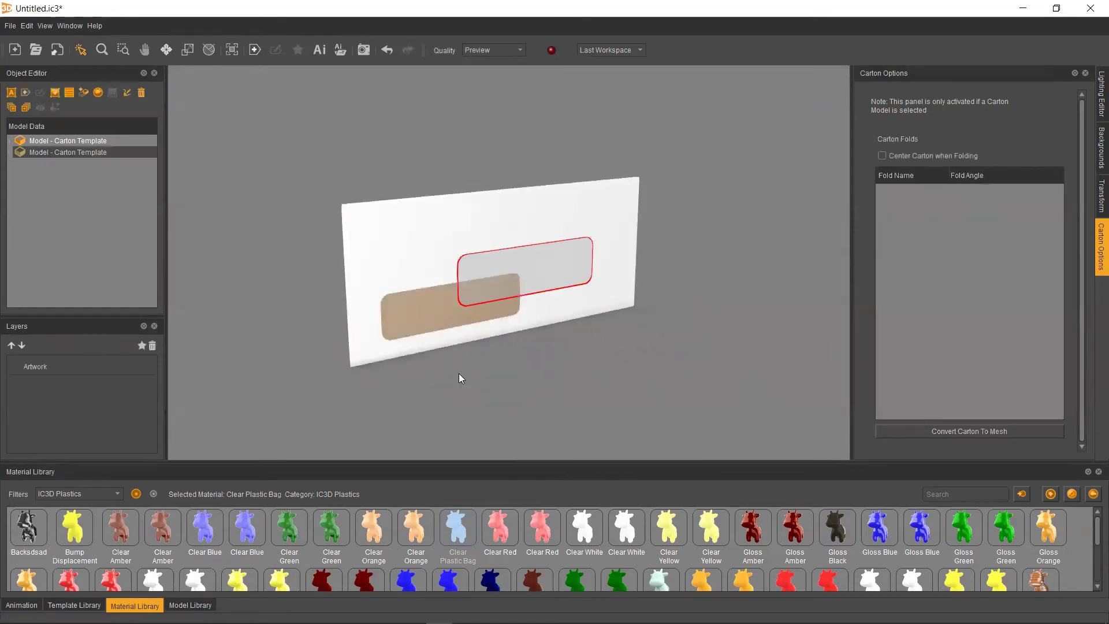
key("Home")
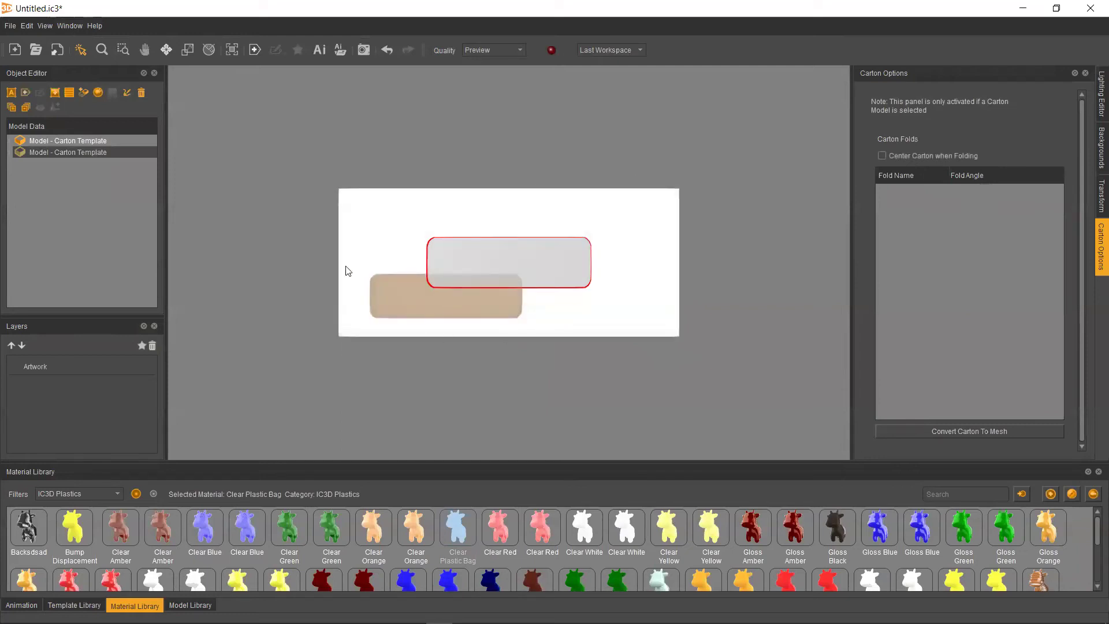
left_click(166, 49)
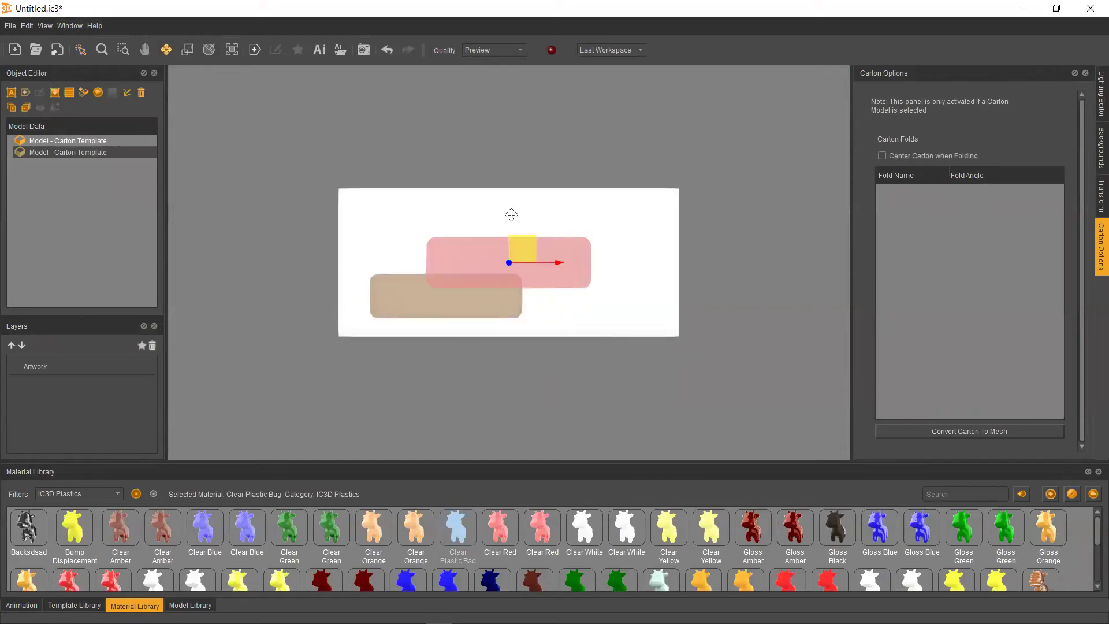
left_click_drag(511, 215, 511, 248)
Step: Move the poly window back along its blue depth axis so it sits just inside the envelope's front panel
right_click_drag(511, 247, 594, 297)
left_click_drag(590, 297, 559, 295)
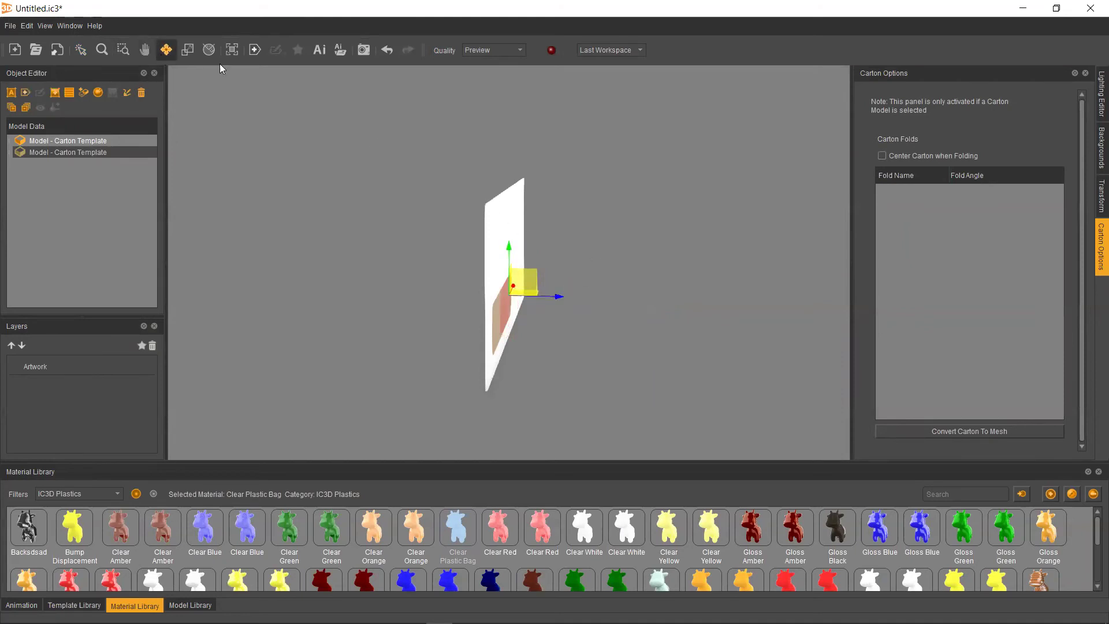
left_click_drag(653, 205, 606, 223)
left_click_drag(542, 292, 524, 278)
scroll(525, 276, "up", 5)
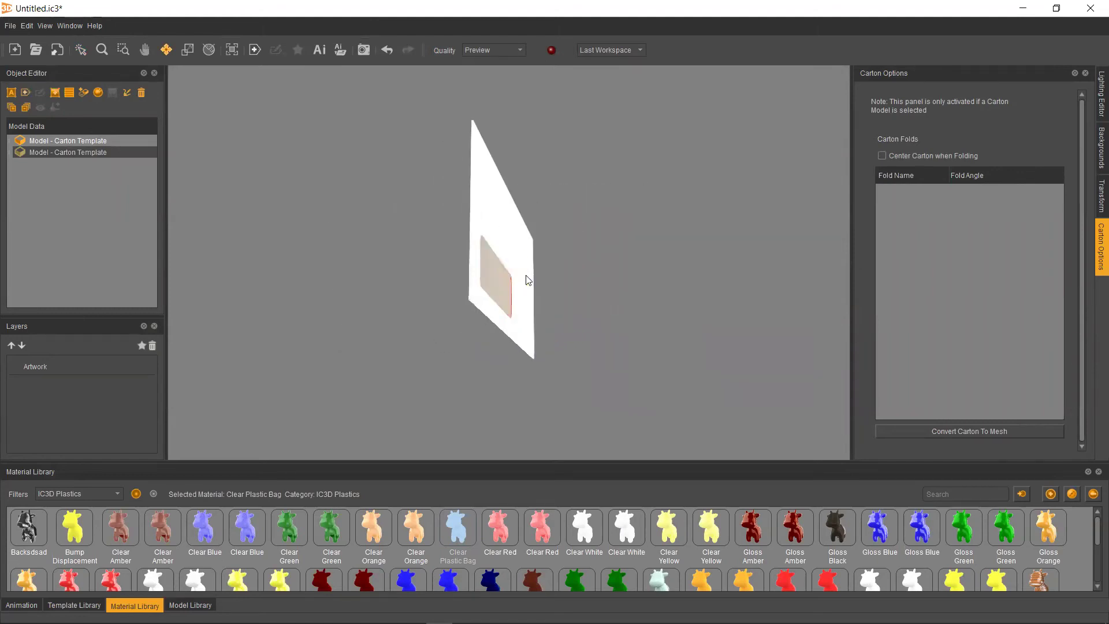
left_click_drag(528, 280, 526, 279)
left_click_drag(515, 338, 515, 339)
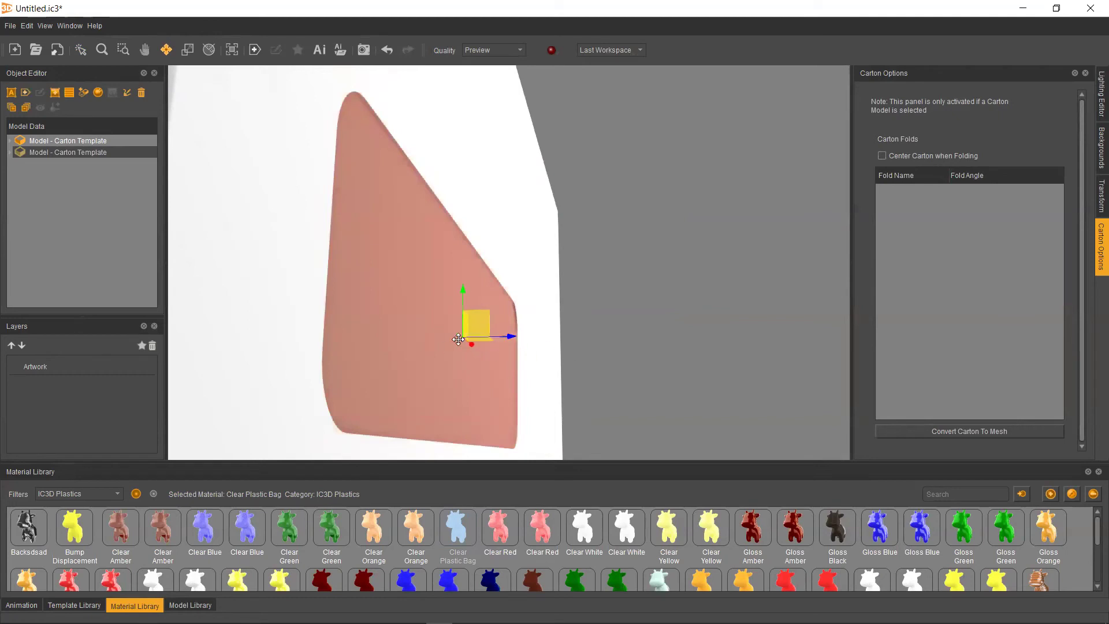
Step: Set the assembled envelope to a straight front view with nothing selected, and show the animation timeline
left_click(80, 49)
left_click(635, 259)
left_click(540, 322)
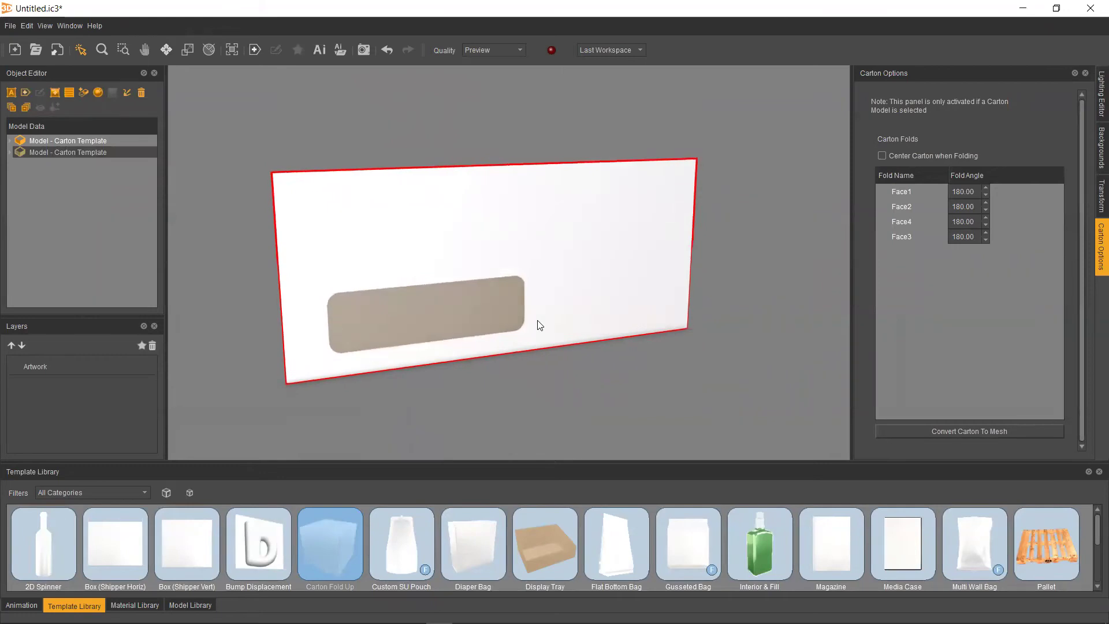
left_click(511, 416)
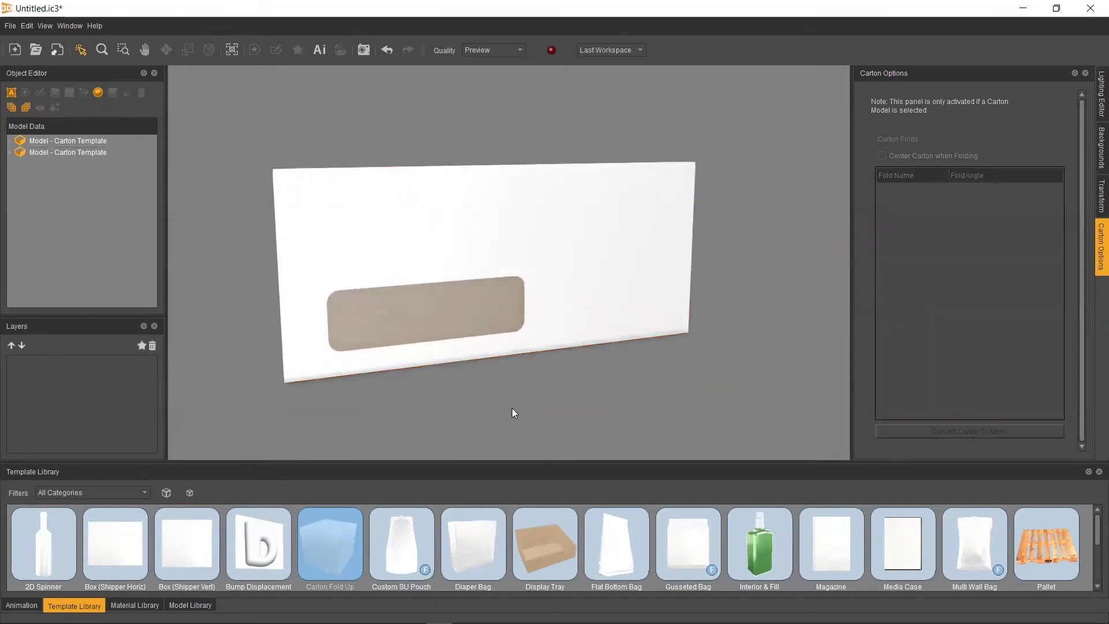
left_click(512, 408)
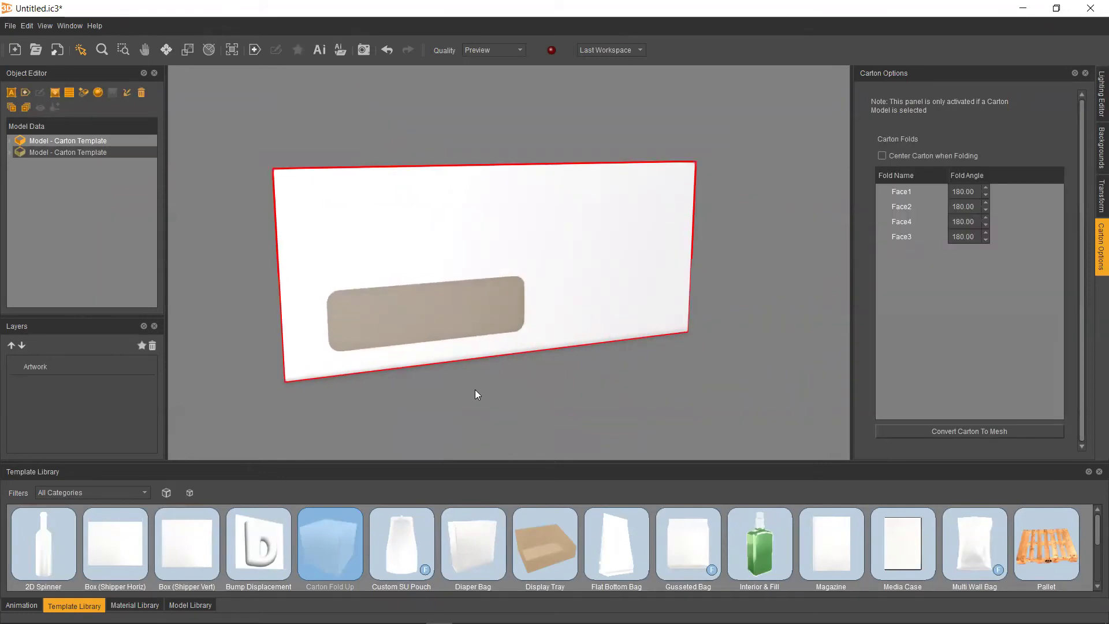
key("1")
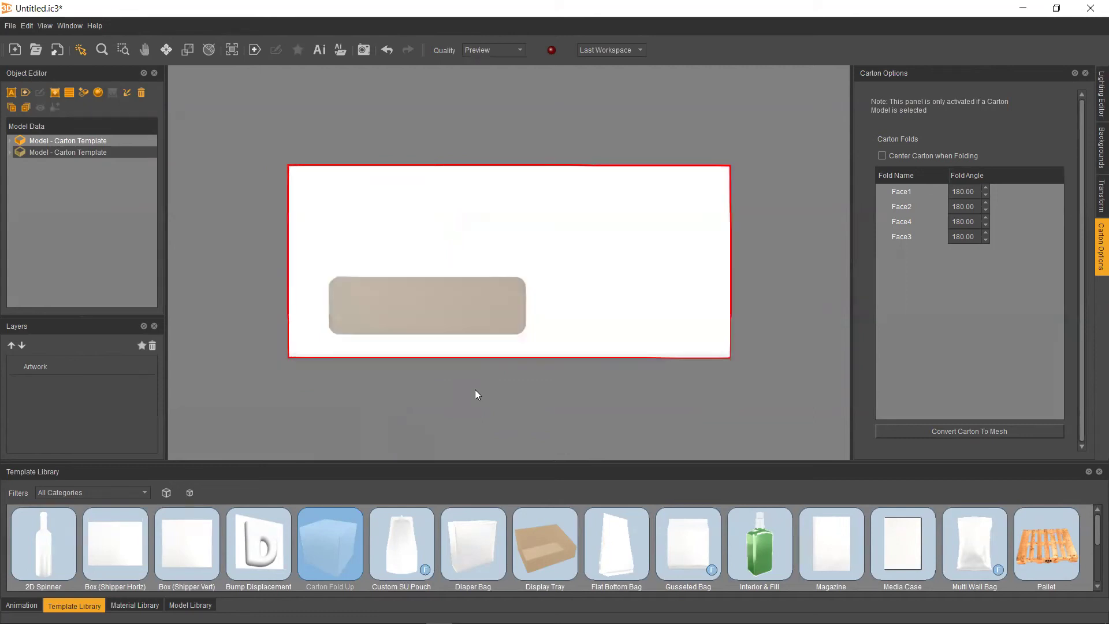
left_click(475, 390)
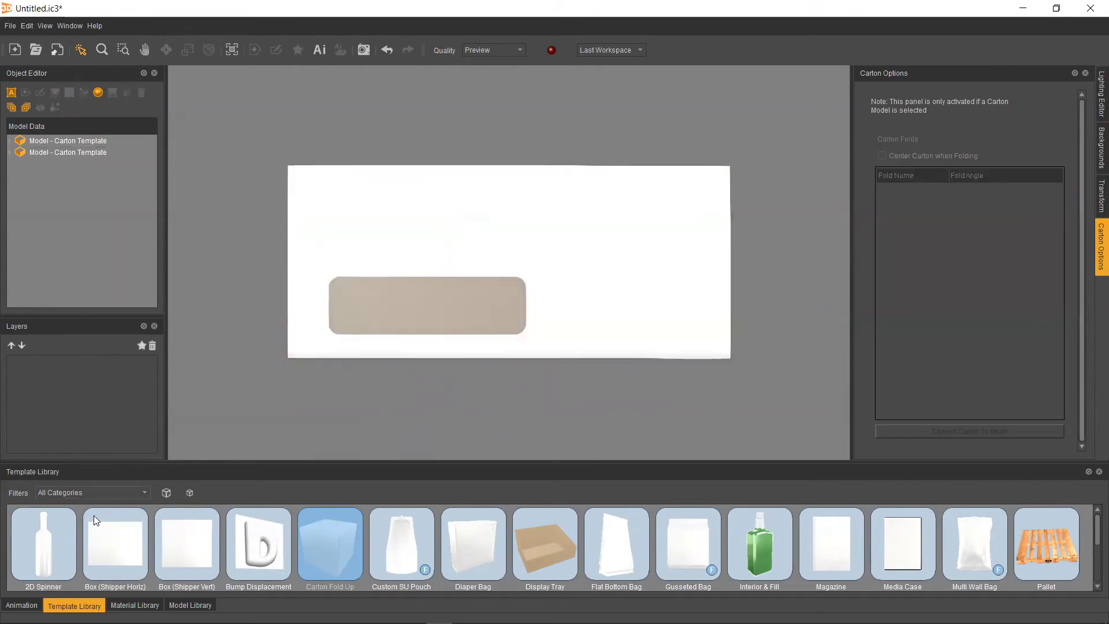
left_click(21, 604)
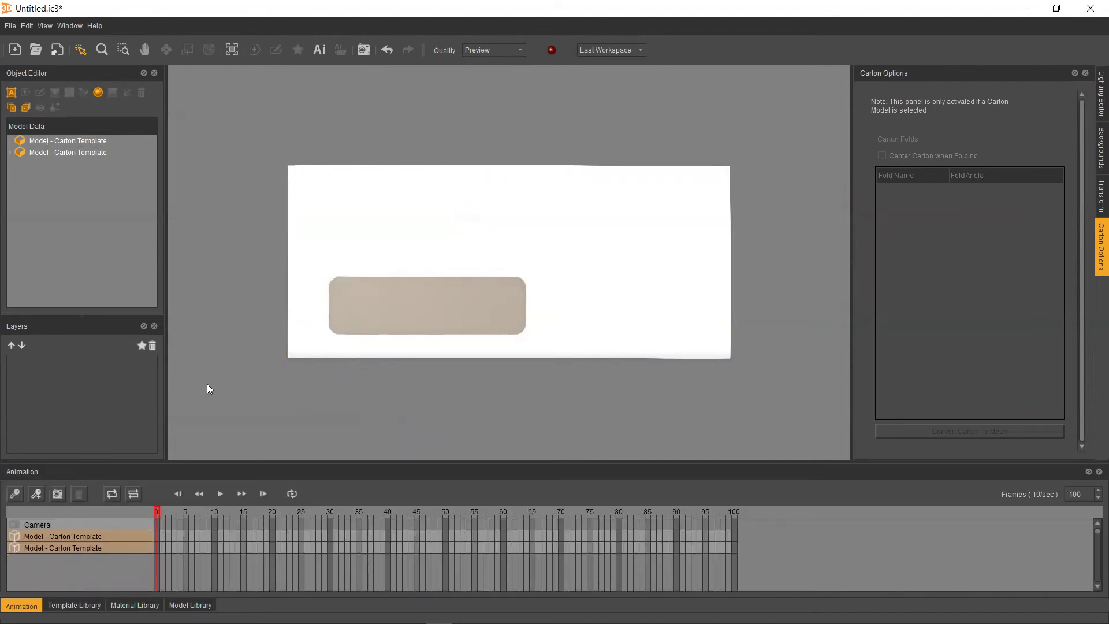
Step: Save the project with embedded artwork and iC3D 3.5 + (Optimised) compatibility as "creating an envelope" in the Master Class folder
left_click(10, 26)
left_click(25, 115)
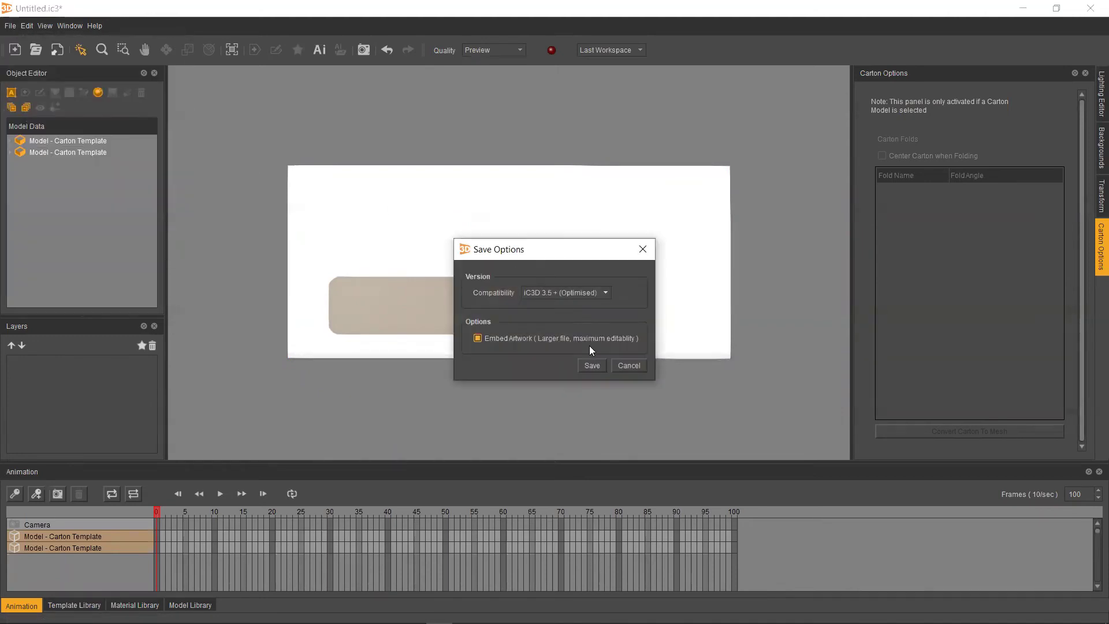
left_click(592, 365)
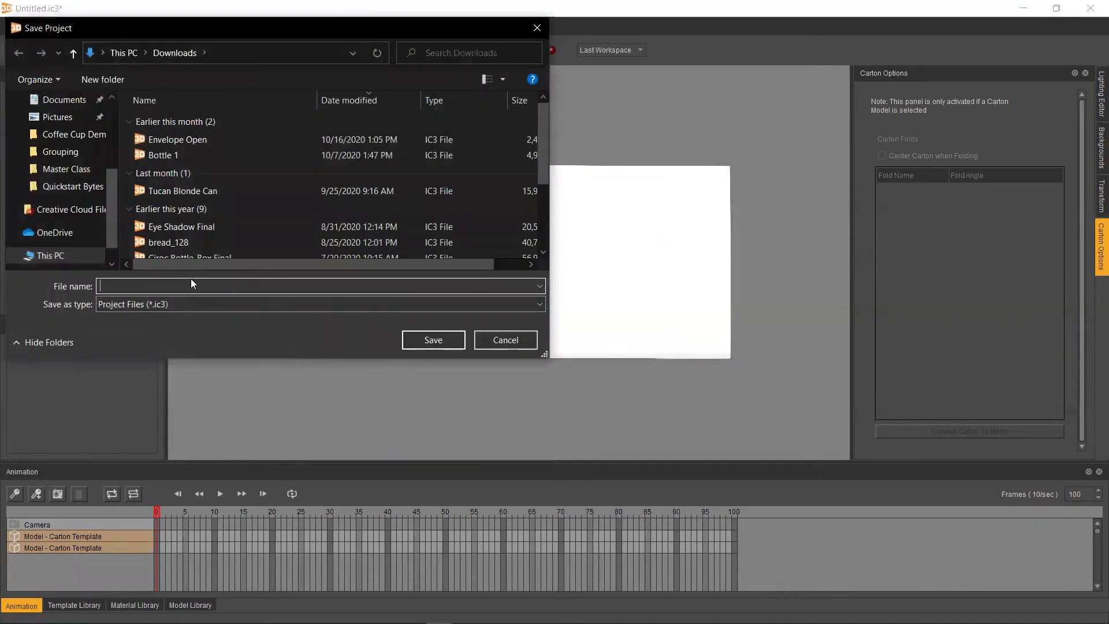
left_click(67, 169)
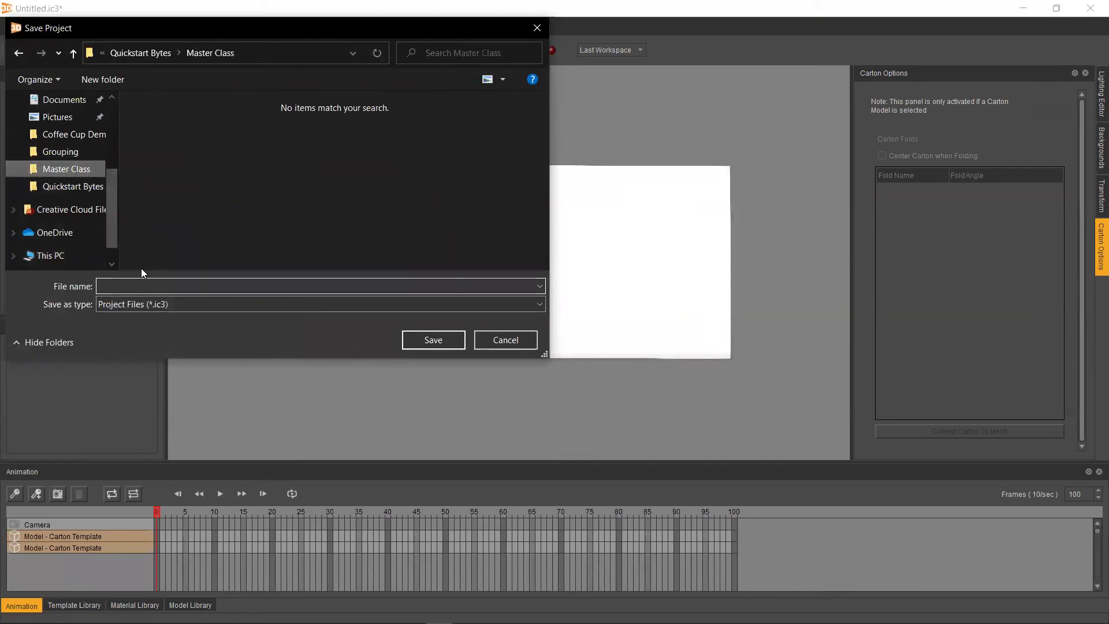
left_click(102, 288)
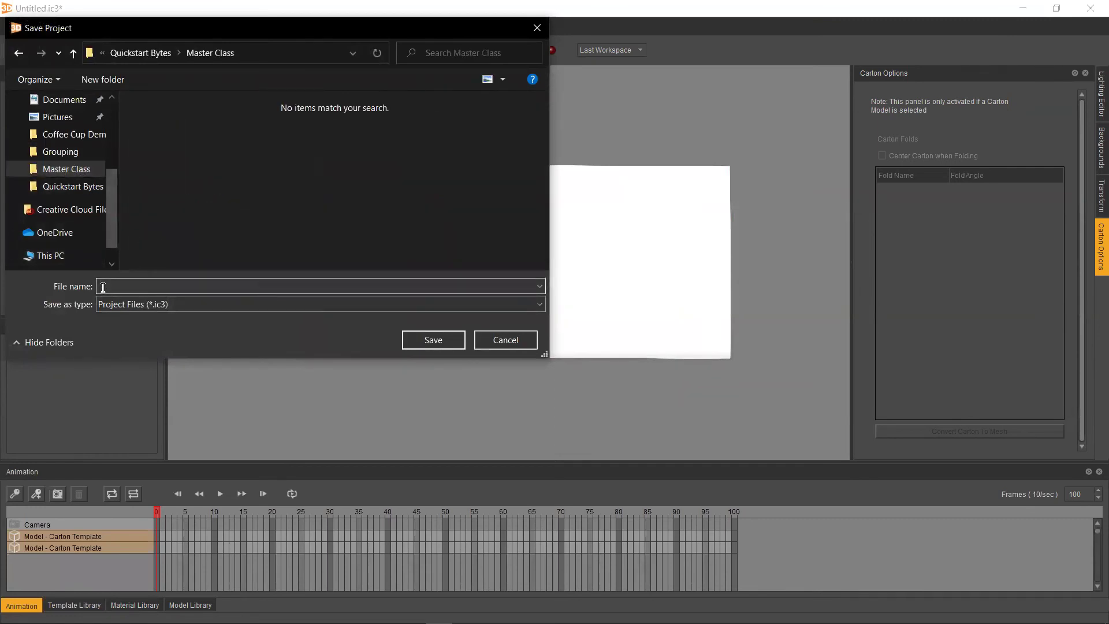
type("creating an ev")
type("n")
type("elope")
key("Return")
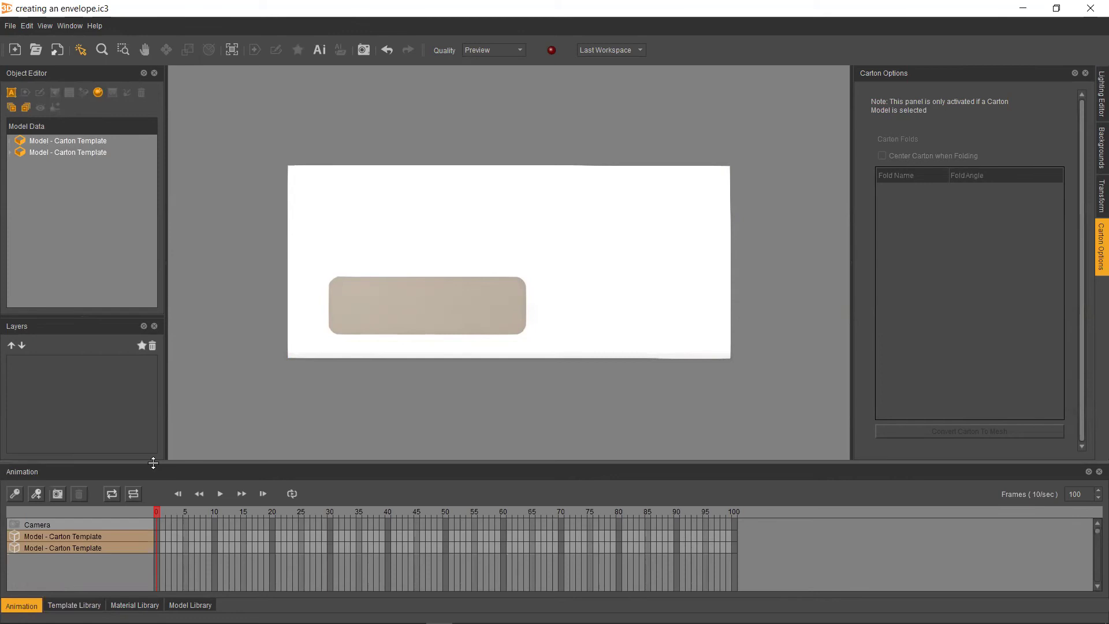
Step: Enlarge the timeline area, activate animation mode, and select the envelope model
left_click_drag(153, 465, 326, 454)
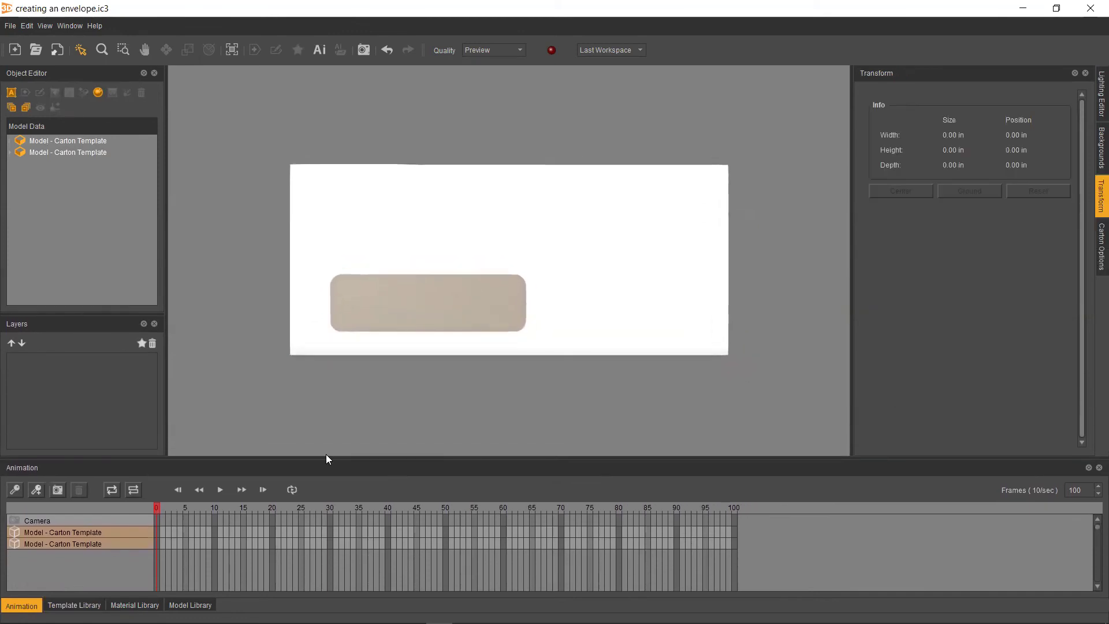
left_click(15, 489)
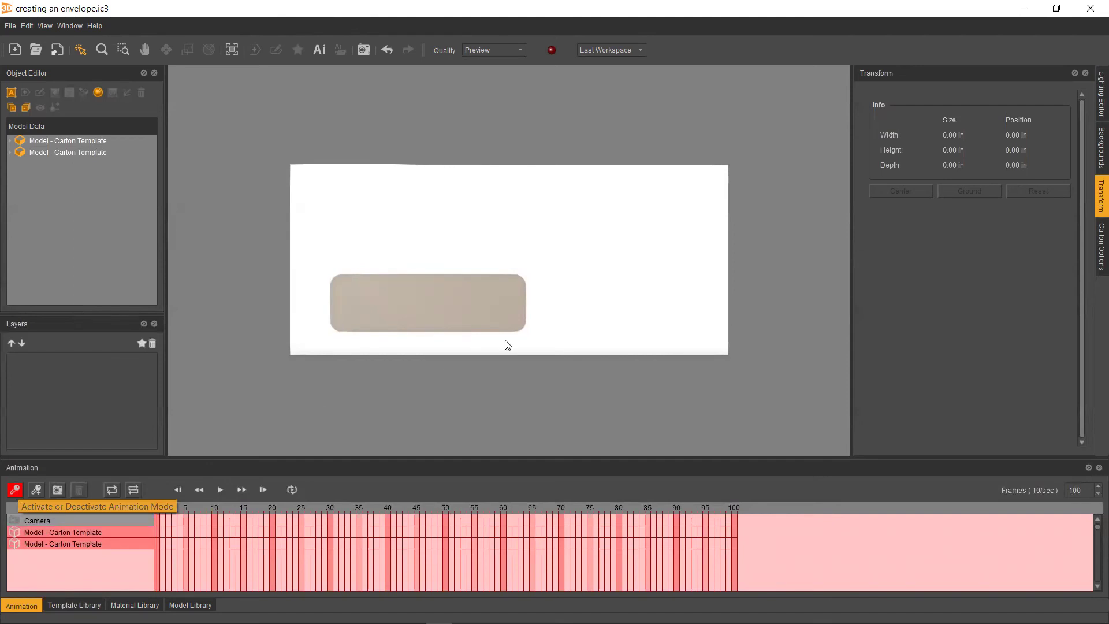
left_click(416, 303)
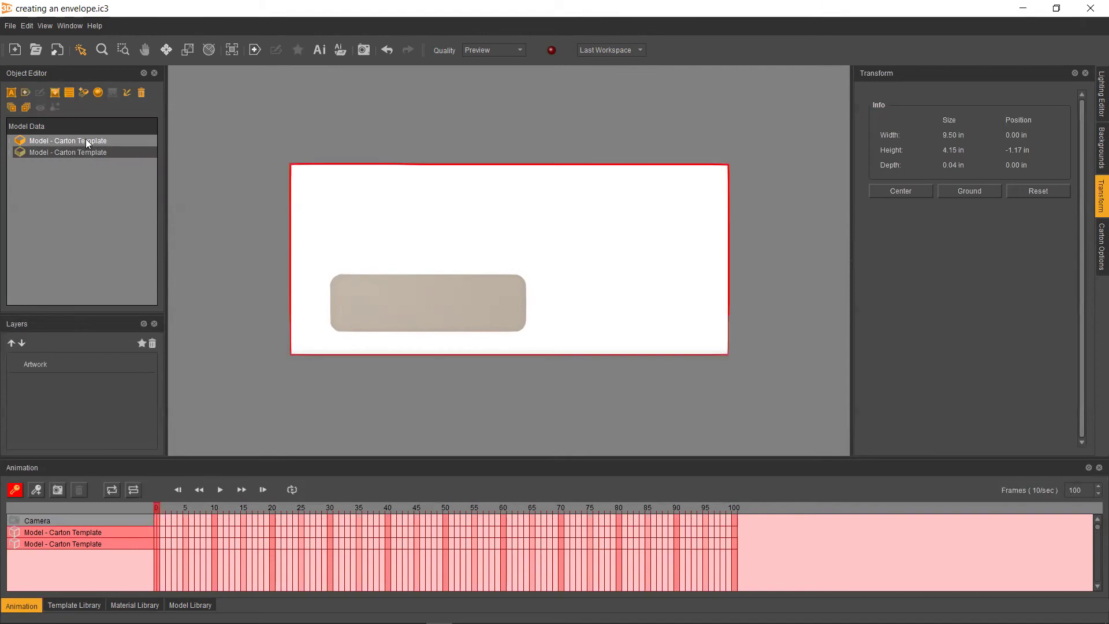
left_click(86, 141)
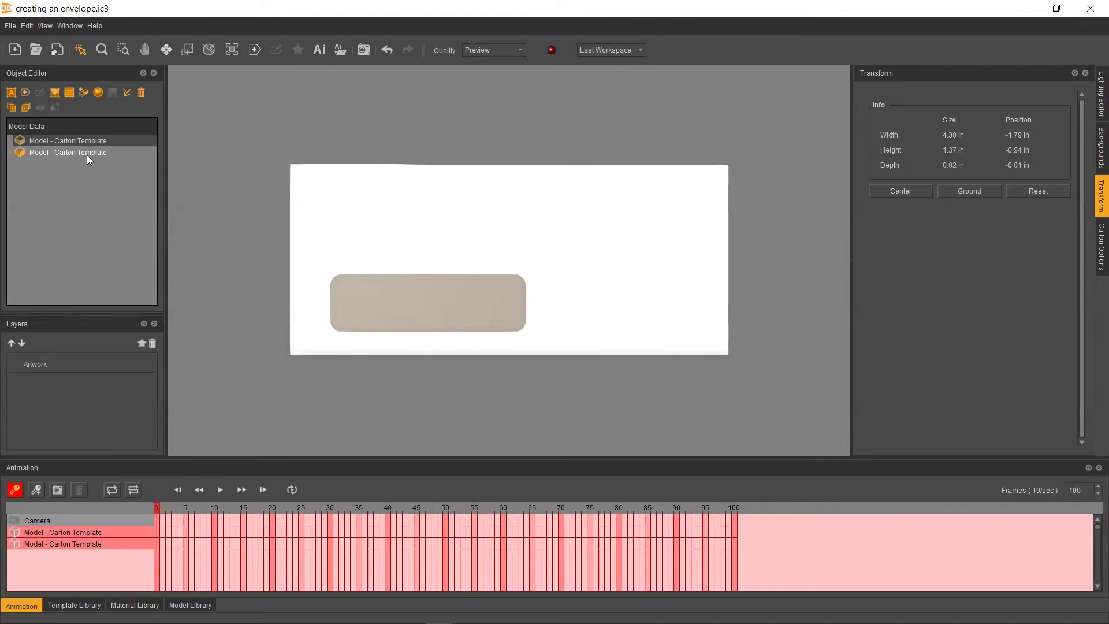
left_click(81, 154)
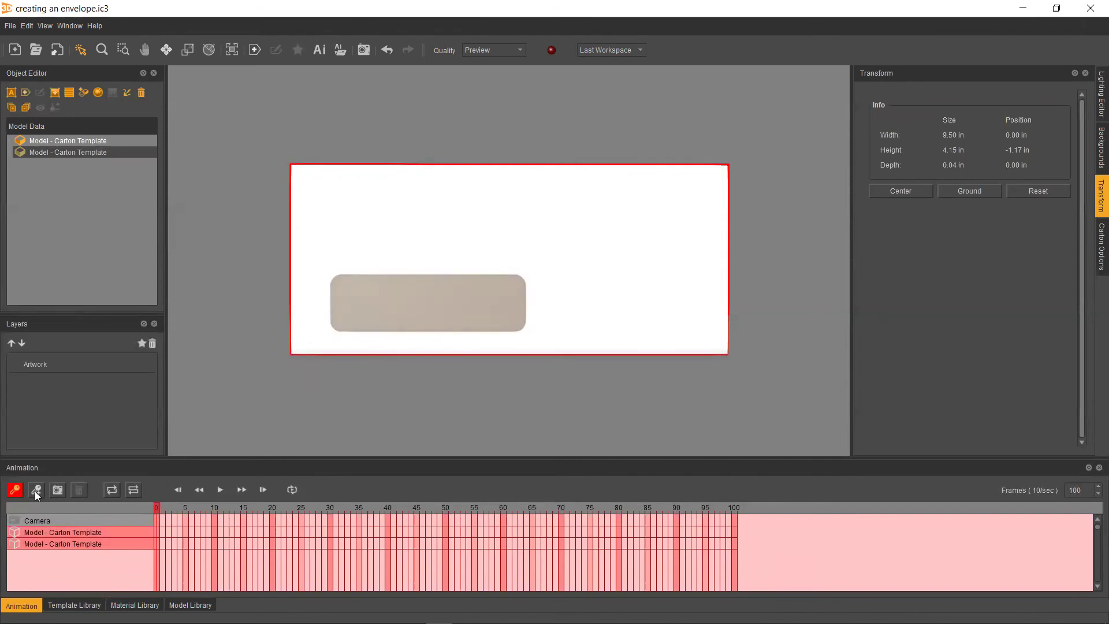
Step: Add Transform and Rotation keyframes at frame 0 for both carton template models
left_click(45, 533)
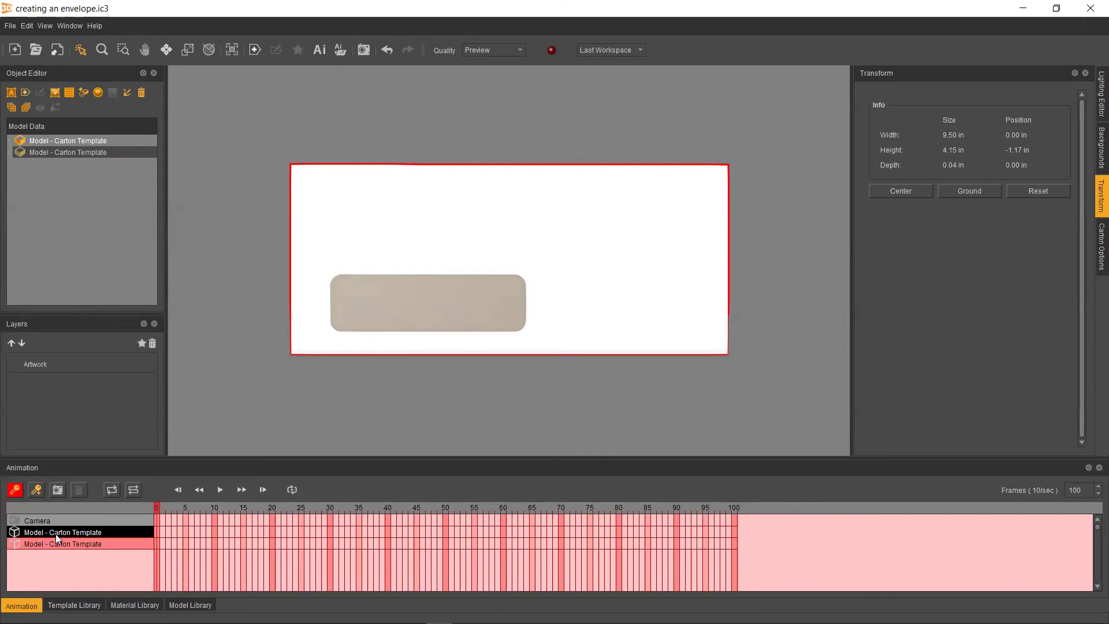
left_click(35, 492)
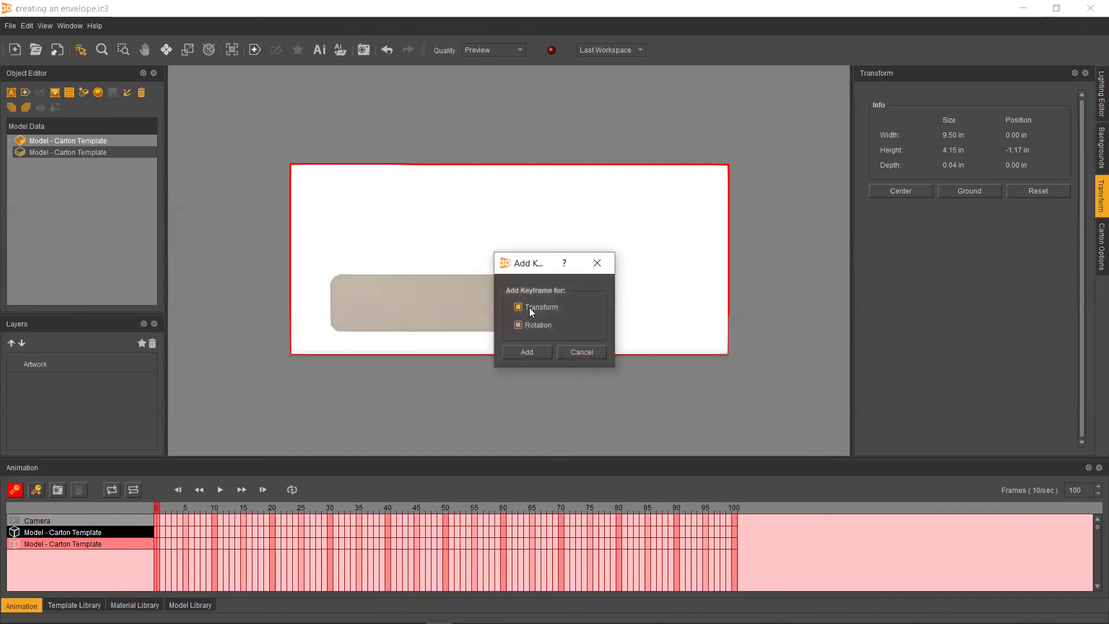
left_click(531, 351)
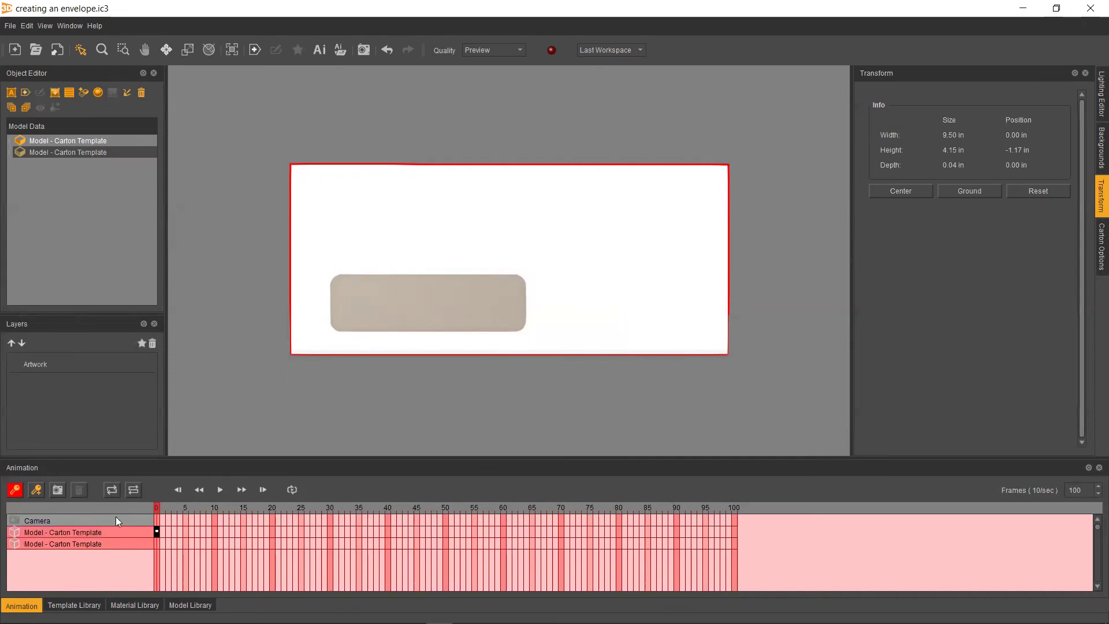
left_click(61, 542)
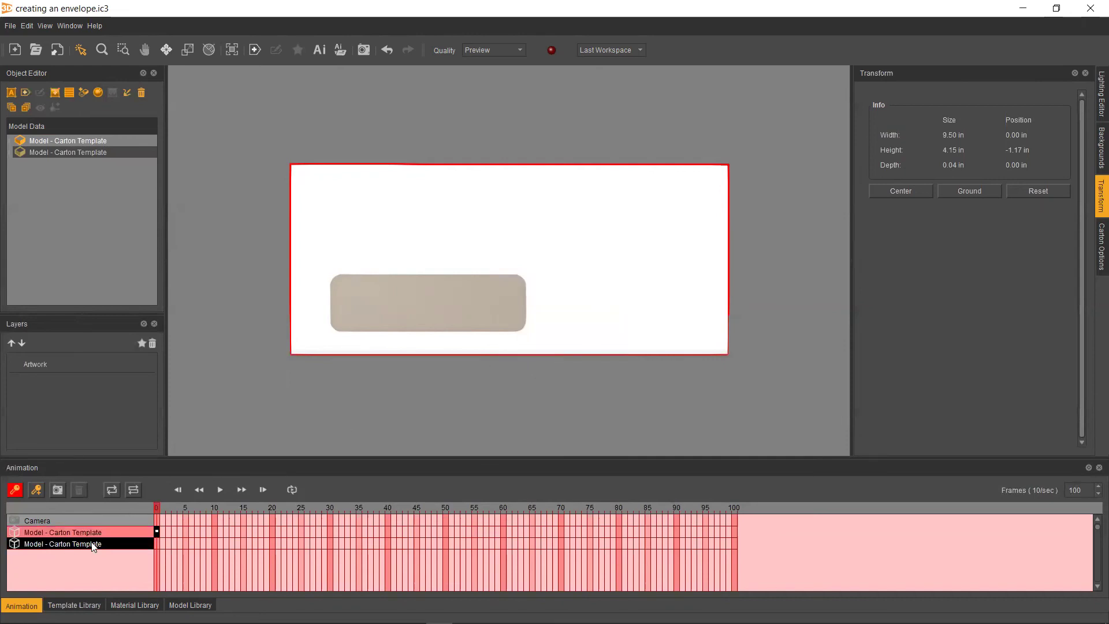
left_click(36, 490)
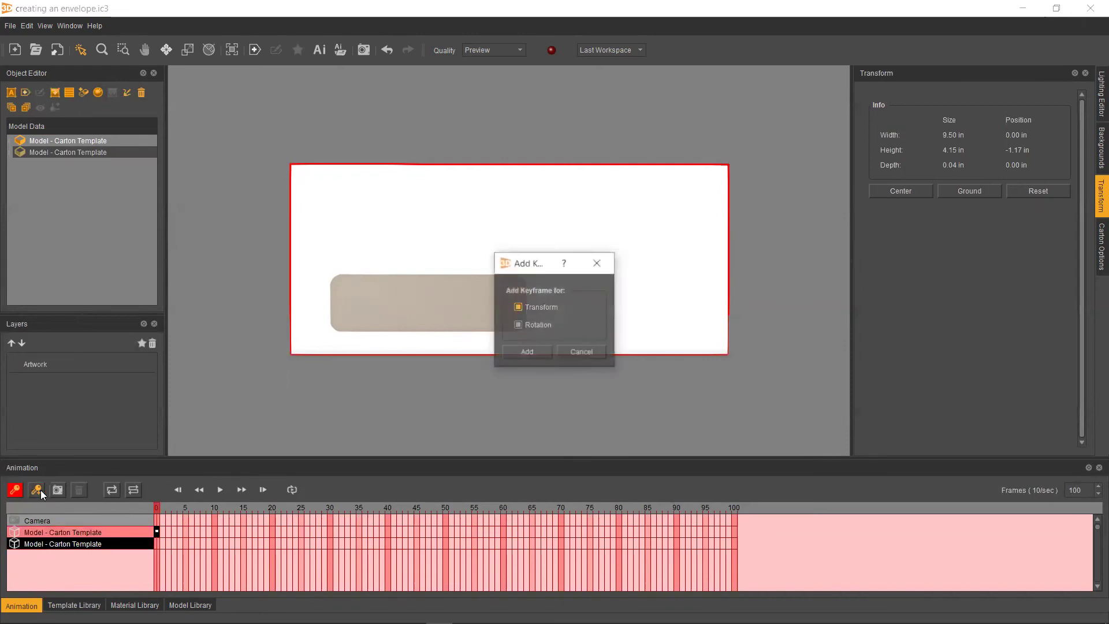
left_click(534, 351)
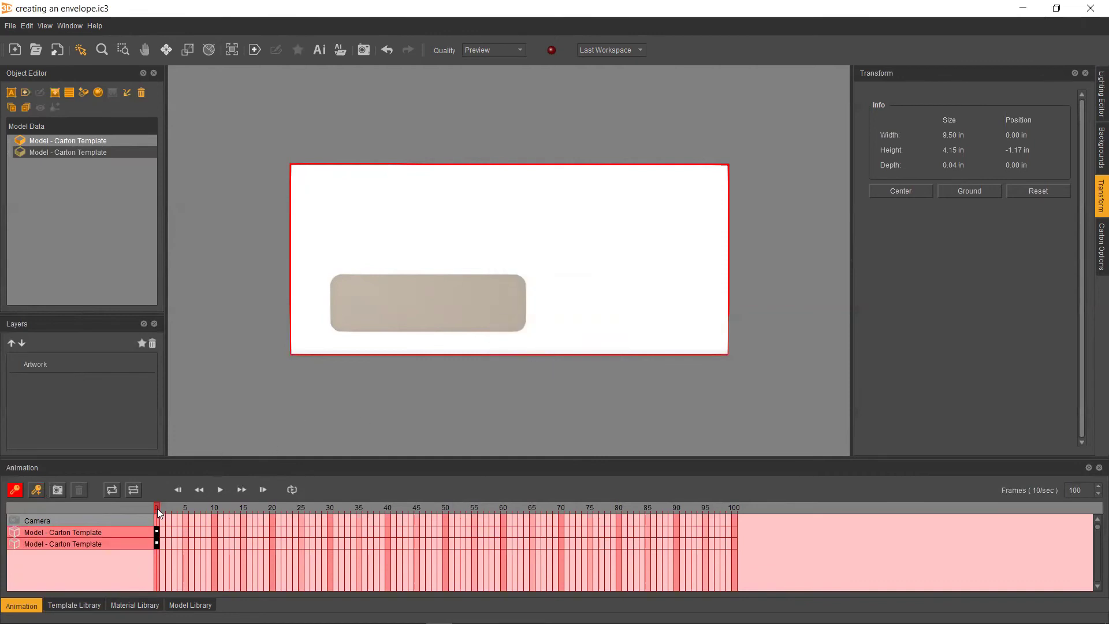
Step: At frame 30, set the envelope's Face1, Face2, Face4 and Face3 fold angles to 0, and turn off animation mode
mouse_move(157, 509)
left_mouse_down()
mouse_move(217, 512)
mouse_move(151, 513)
left_mouse_up()
left_click_drag(155, 507, 326, 517)
left_click(1101, 248)
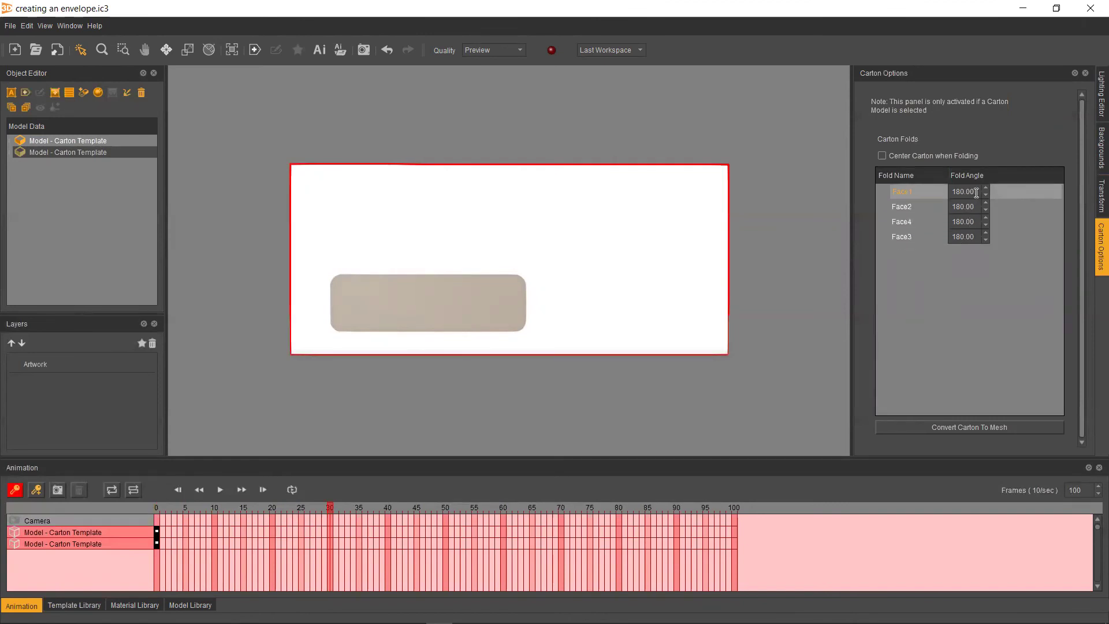
left_click(896, 197)
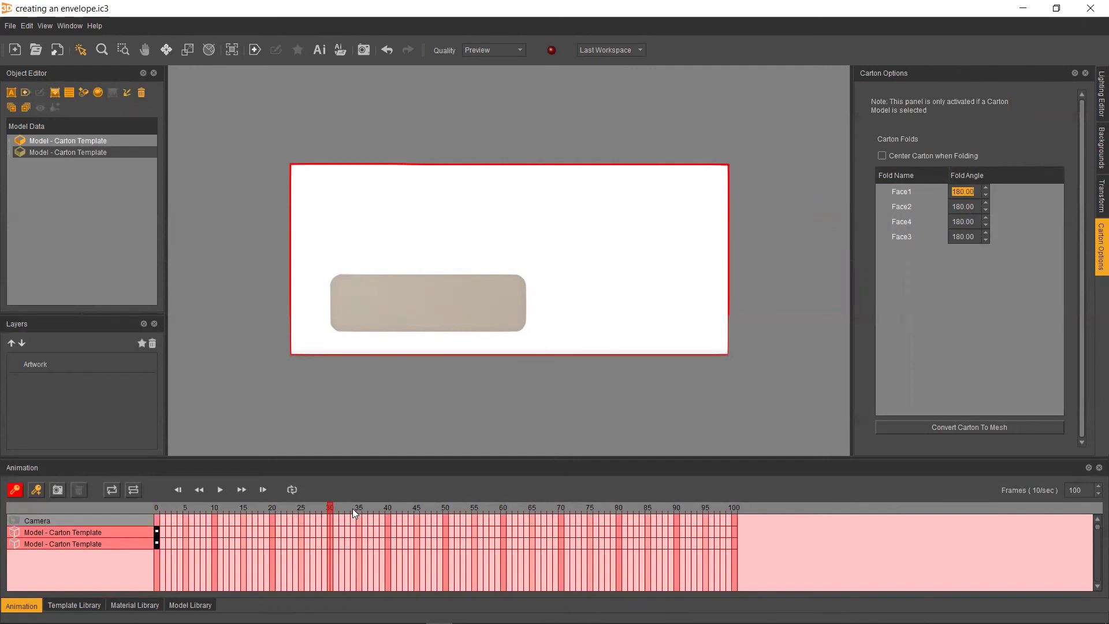
type("0")
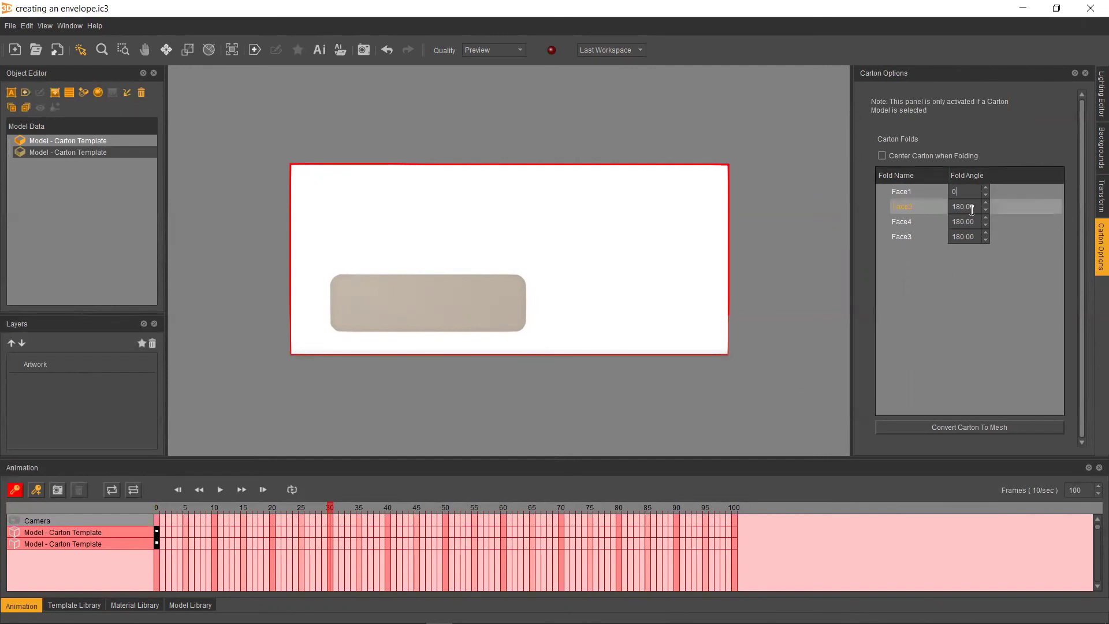
left_click(931, 213)
type("0")
left_click(936, 220)
type("0")
key("Tab")
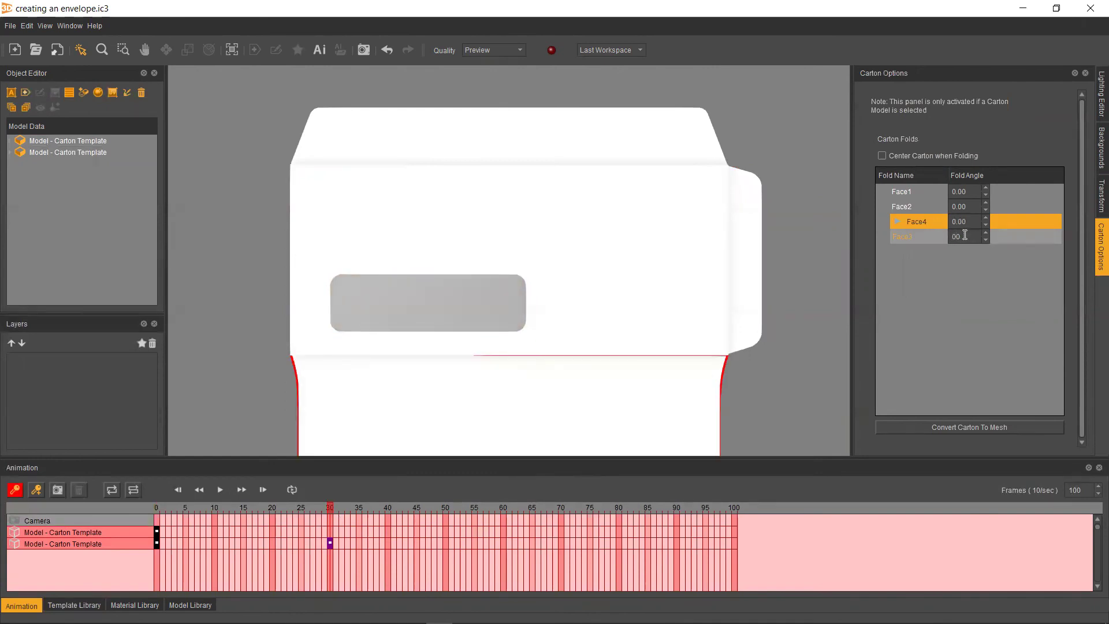
type("00")
key("Return")
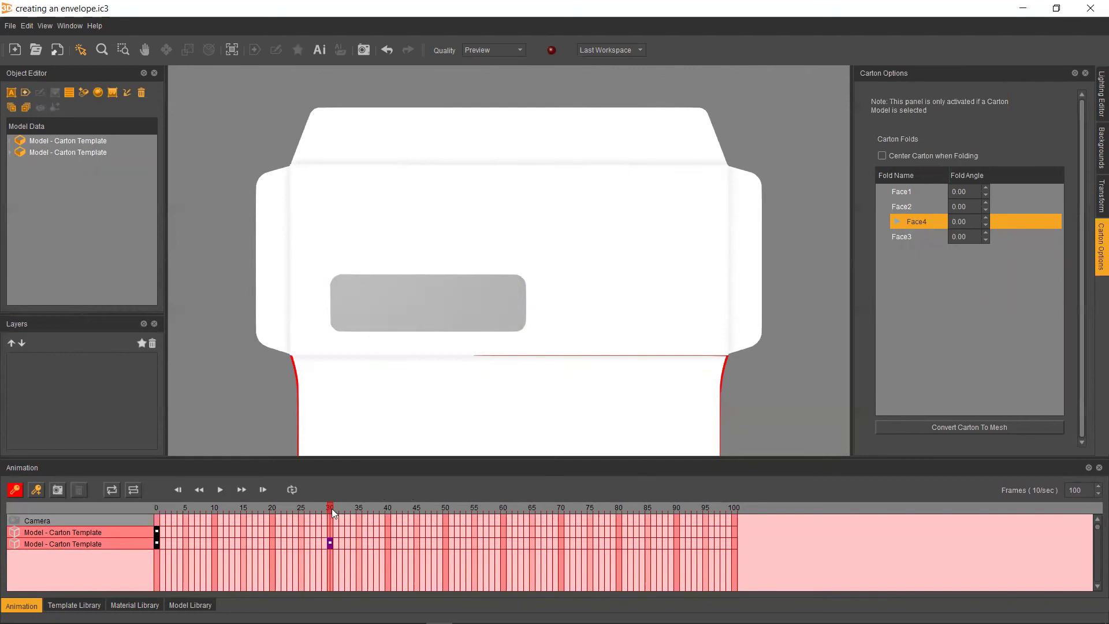
left_click(16, 493)
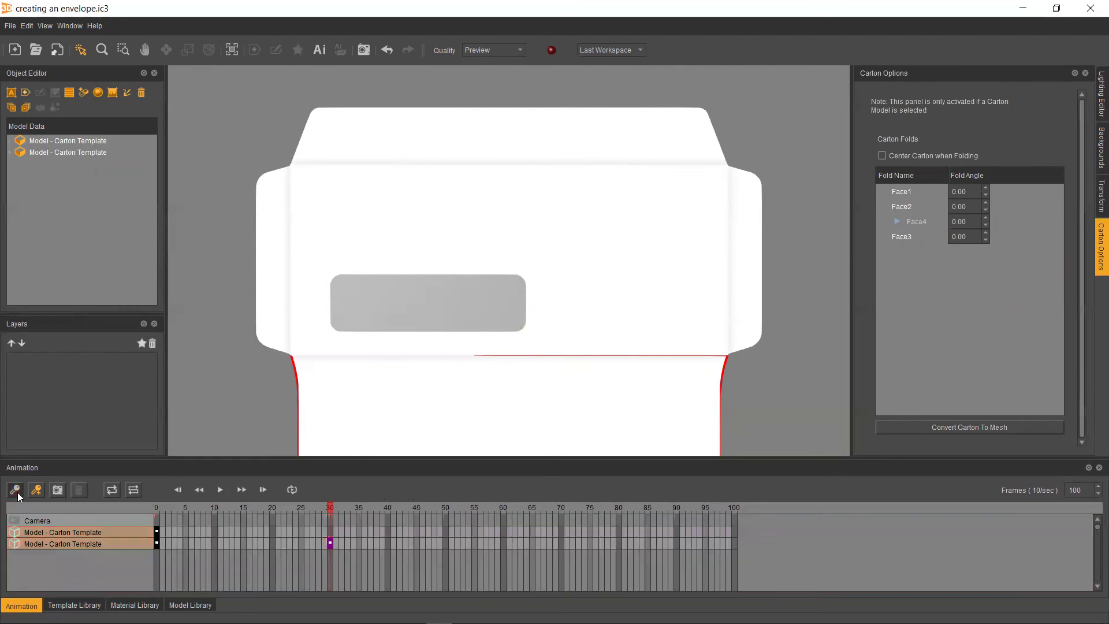
Step: Play the unfolding animation from frame 0 with the envelope's front seen at an angle, and stop it
scroll(242, 376, "down", 5)
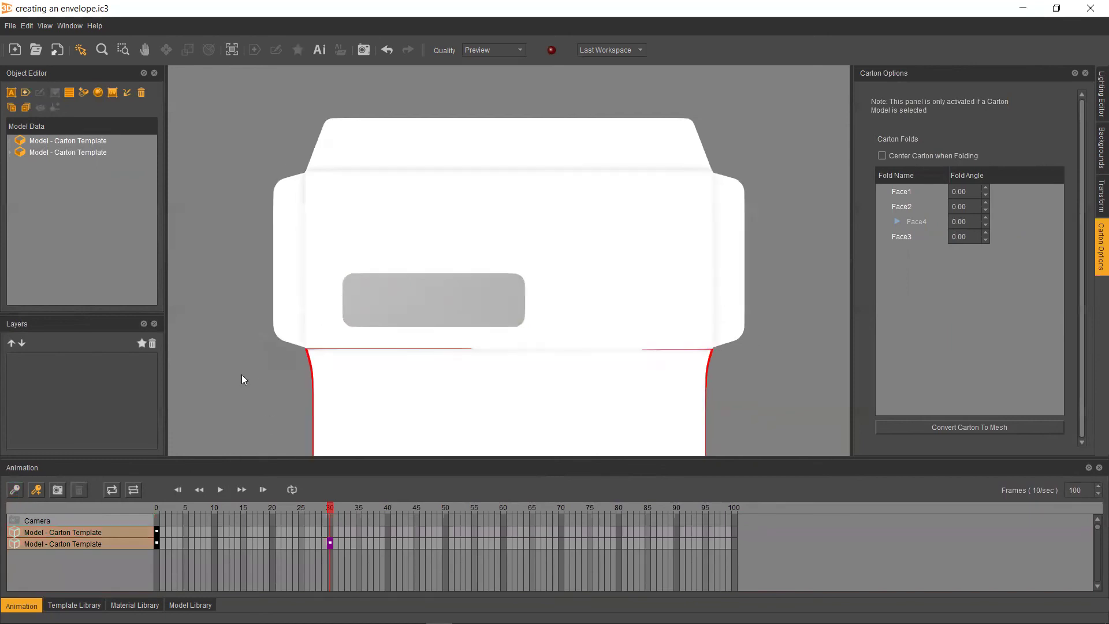
left_click_drag(270, 395, 313, 407)
left_click_drag(330, 509, 172, 492)
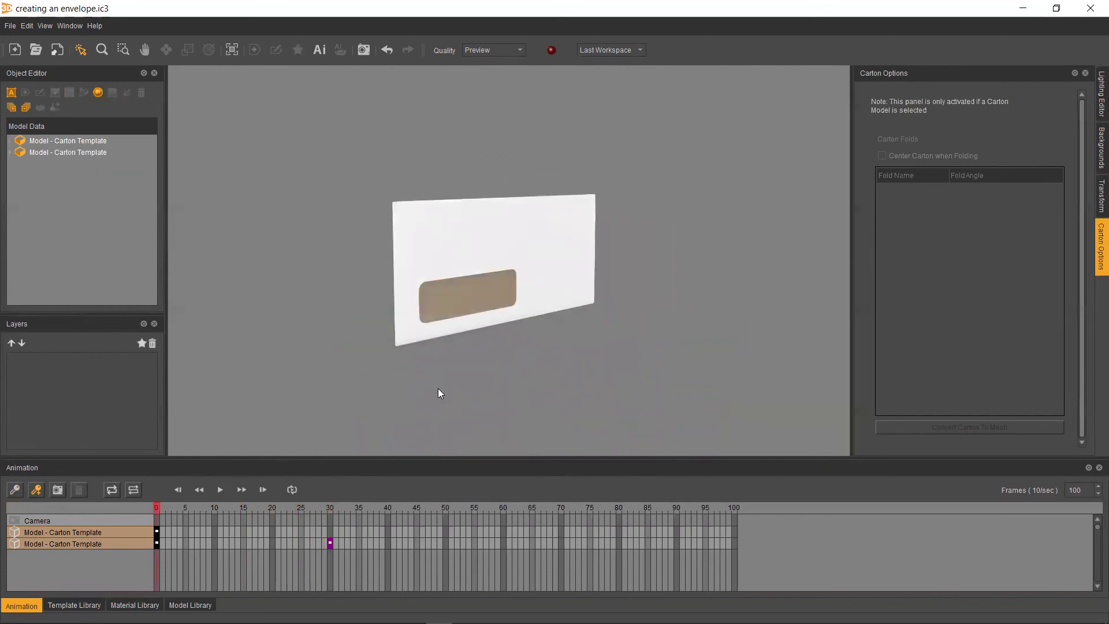
left_click_drag(437, 388, 415, 391)
left_click(217, 491)
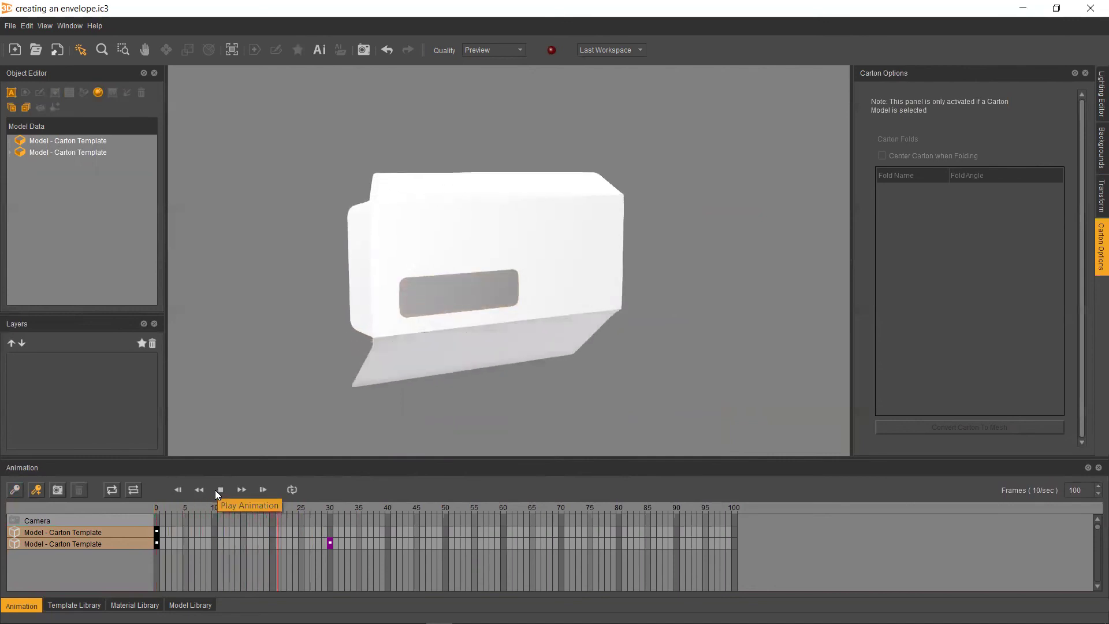
left_click(220, 490)
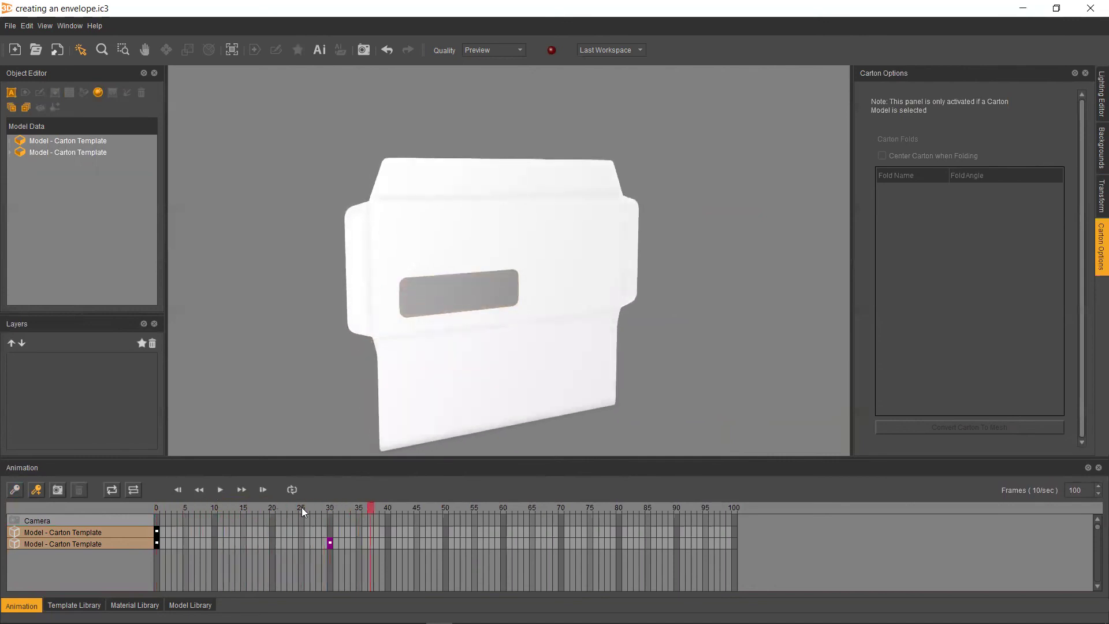
Step: Examine from behind how the flaps open over the first frames, and return to frame 0
left_click_drag(369, 507, 155, 504)
left_click_drag(464, 389, 550, 392)
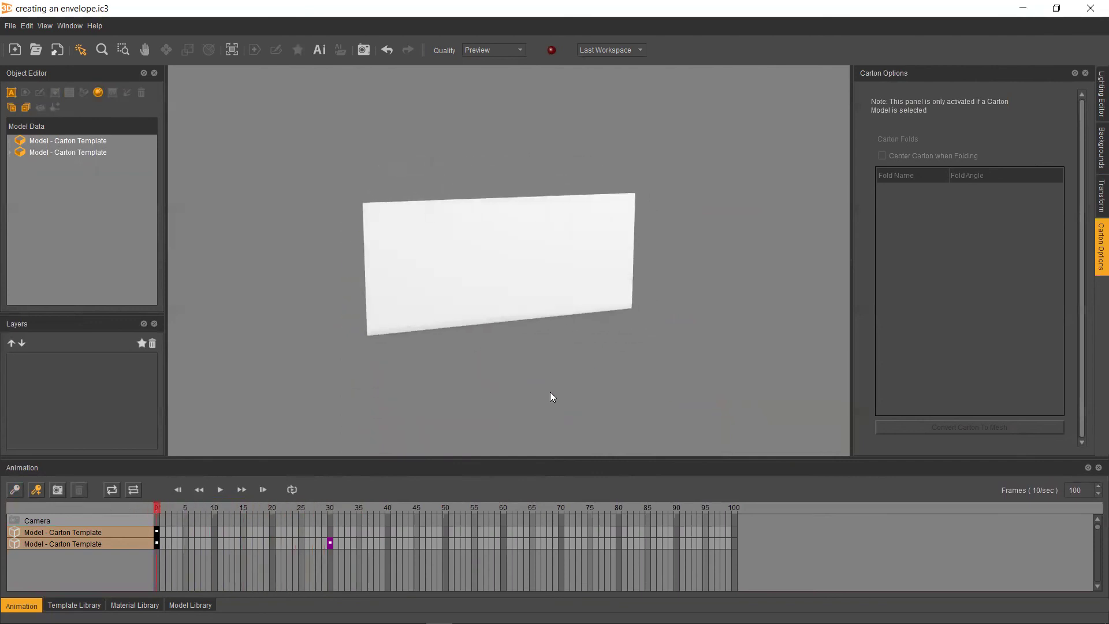
left_click(220, 490)
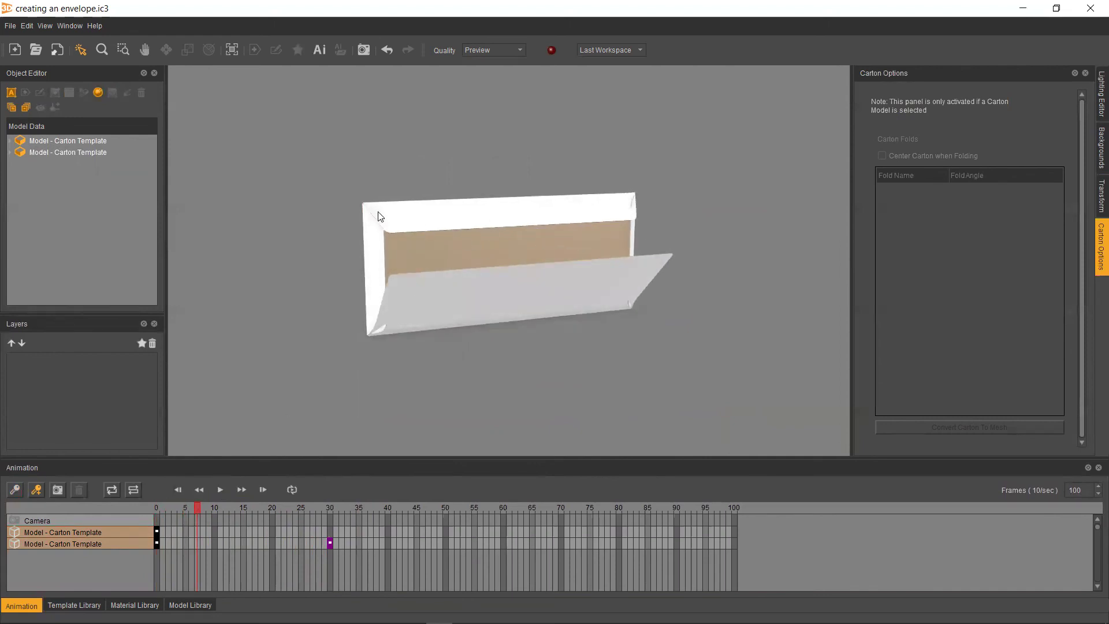
left_click_drag(201, 507, 156, 508)
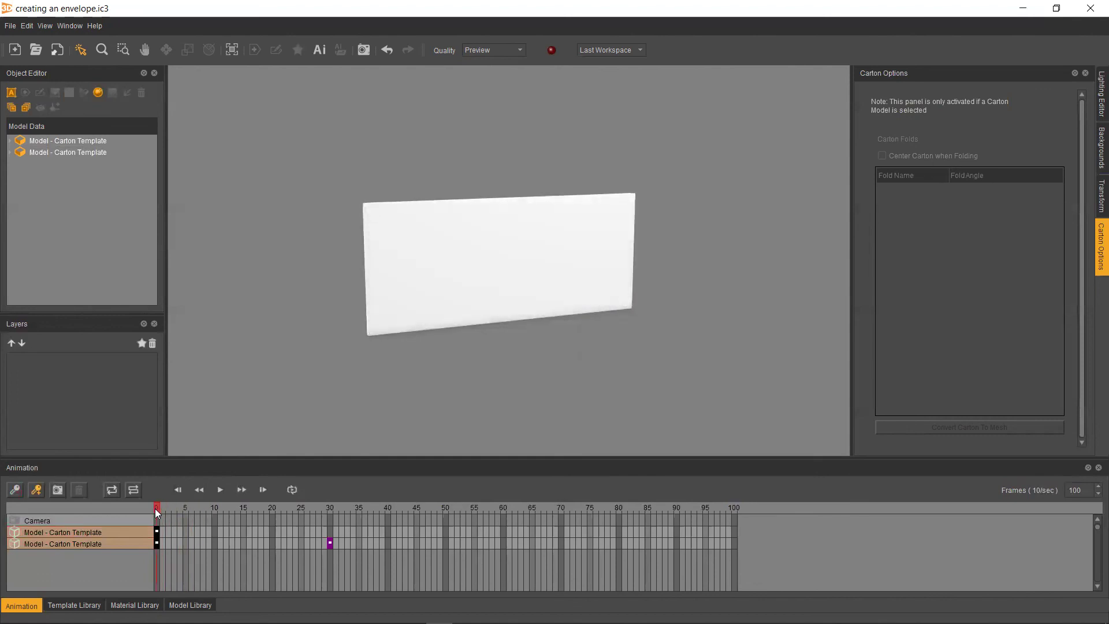
left_click_drag(155, 508, 198, 513)
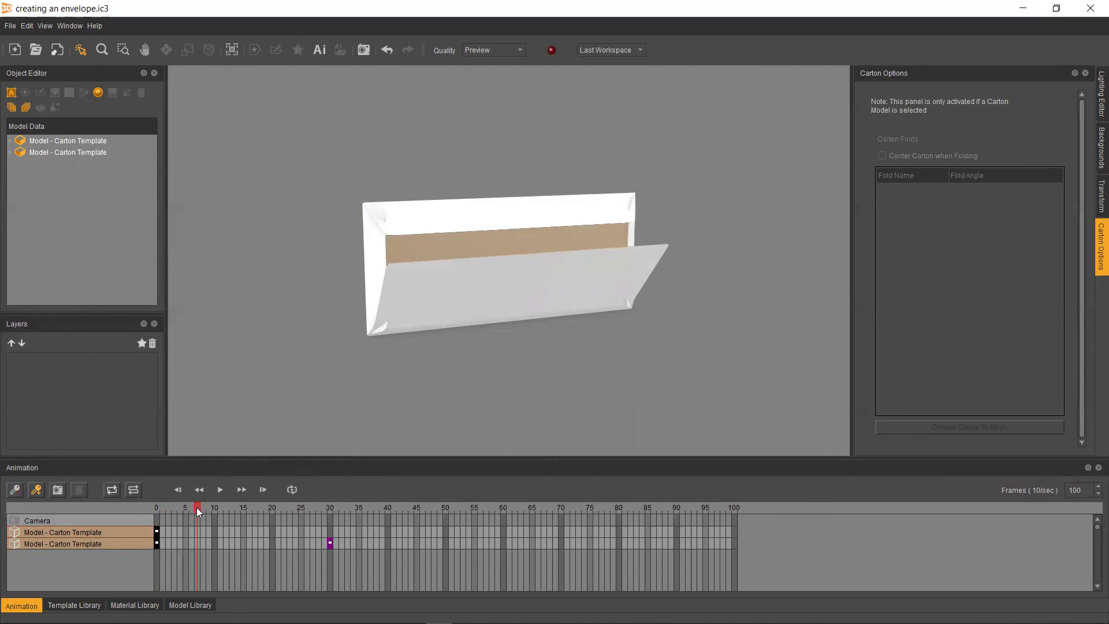
left_click_drag(196, 507, 144, 509)
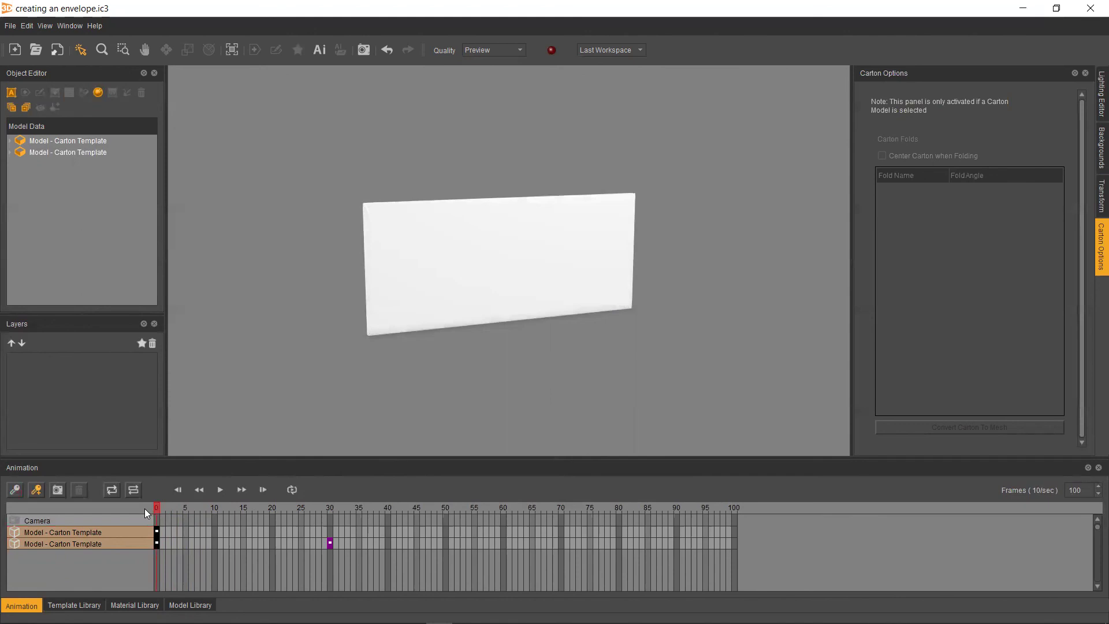
Step: Turn animation mode back on, go to frame 10, and select the envelope's Face1 side flap
left_click(15, 490)
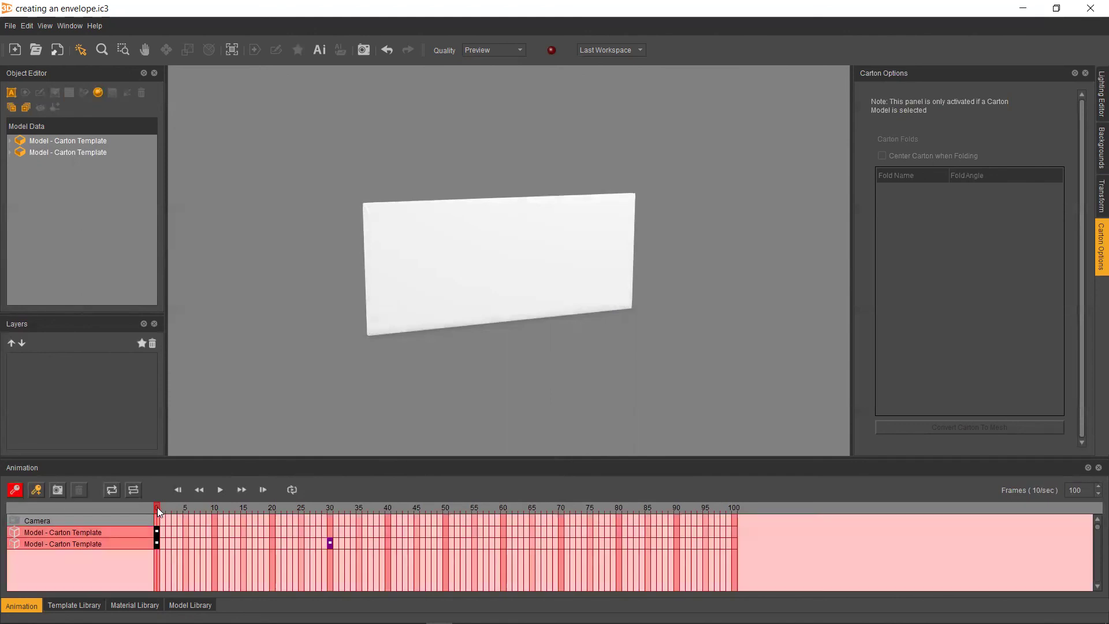
left_click_drag(157, 507, 215, 514)
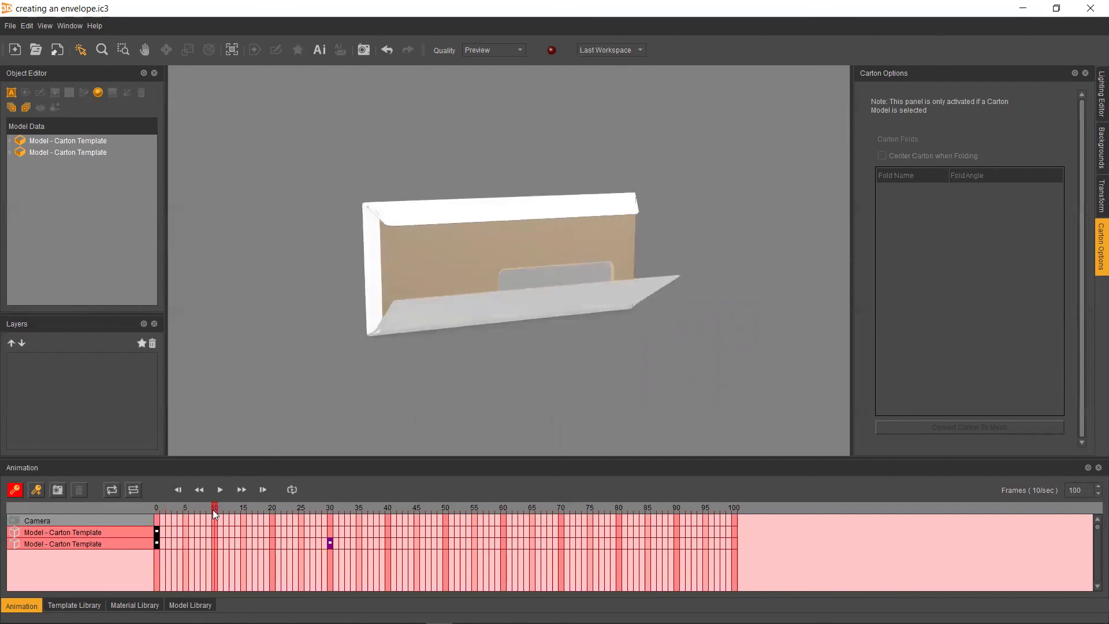
left_click(379, 253)
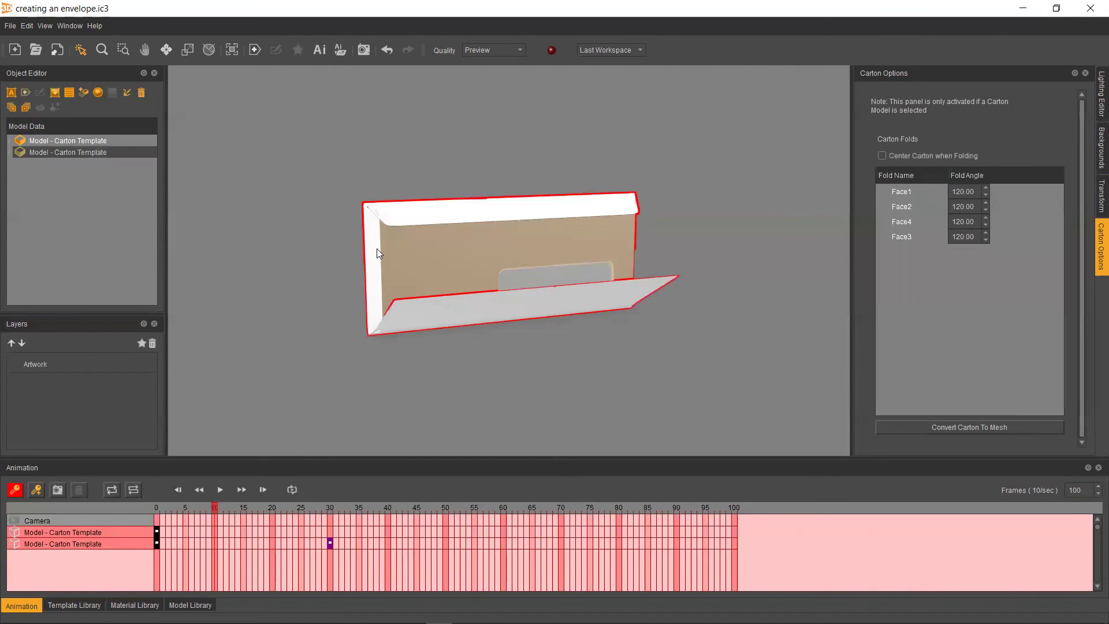
left_click(376, 249)
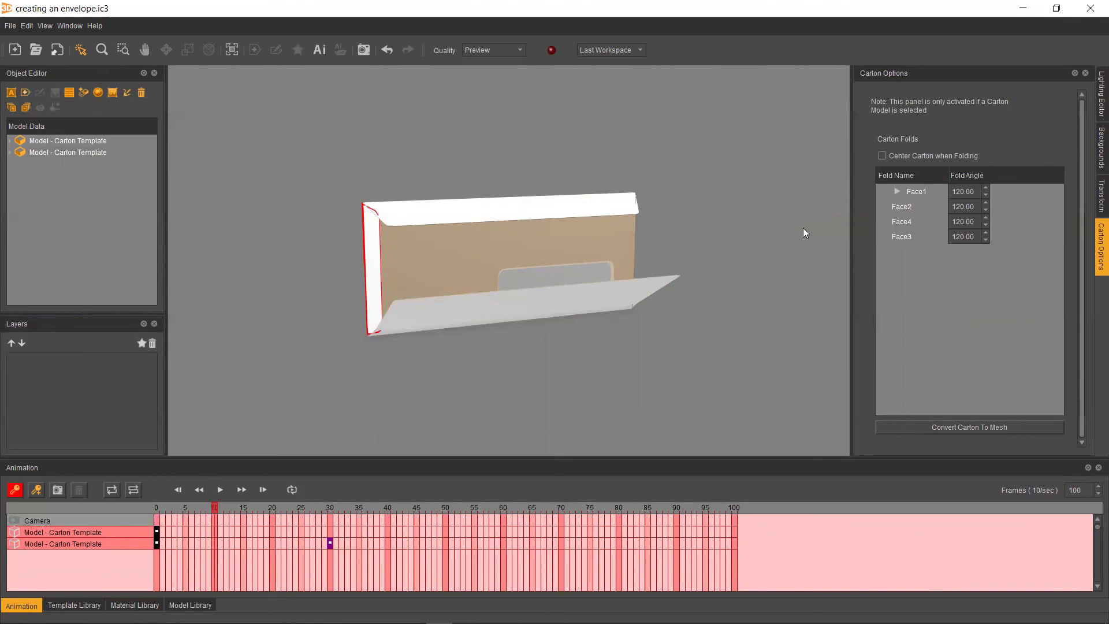
Step: Try a fold angle of 0 for Face1 at frame 10
double_click(959, 191)
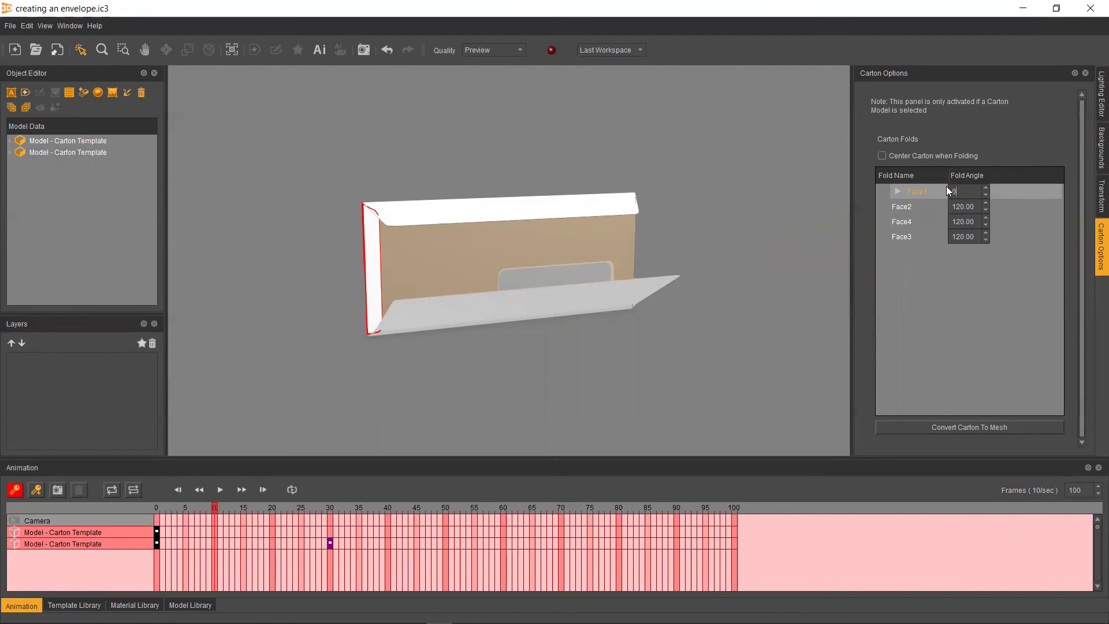
type("0")
key("Tab")
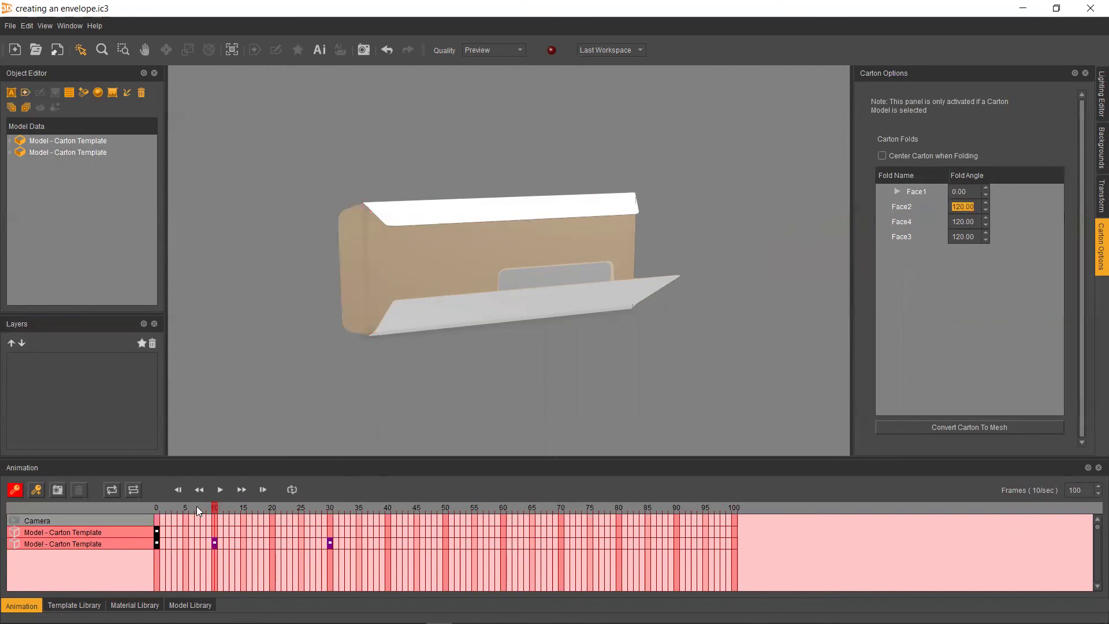
Step: Set Face1's fold angle to 180 at frame 10
mouse_move(213, 507)
left_mouse_down()
mouse_move(149, 510)
mouse_move(209, 514)
left_mouse_up()
left_click(930, 192)
type("180")
key("Return")
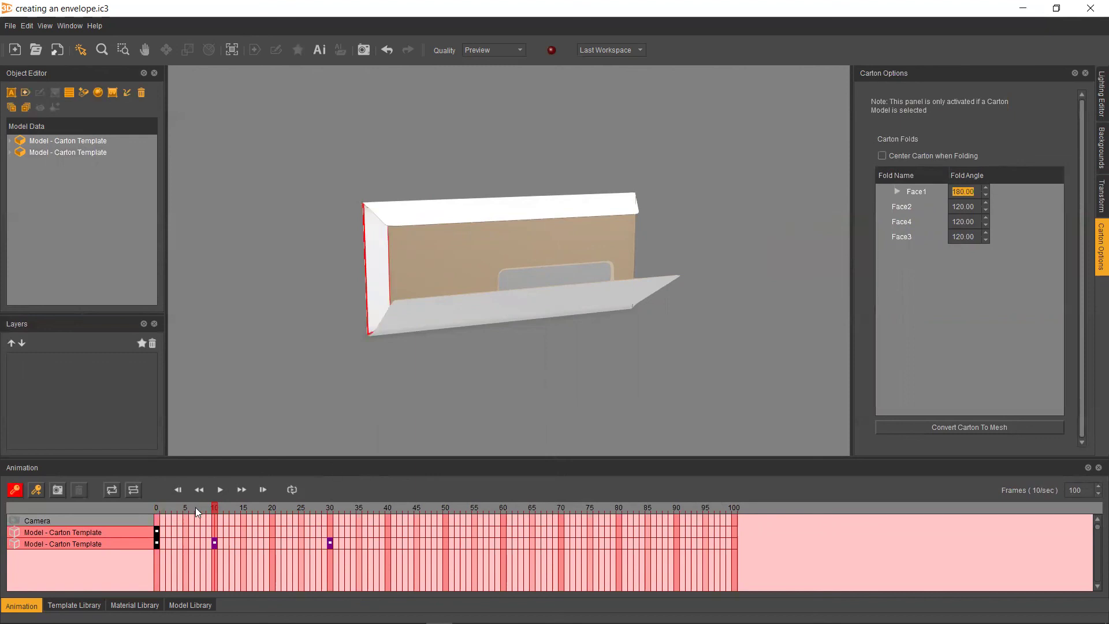
Step: Set the opposite side flap, Face3, to a fold angle of 180 at frame 10, and turn off animation mode
left_click_drag(214, 509, 150, 513)
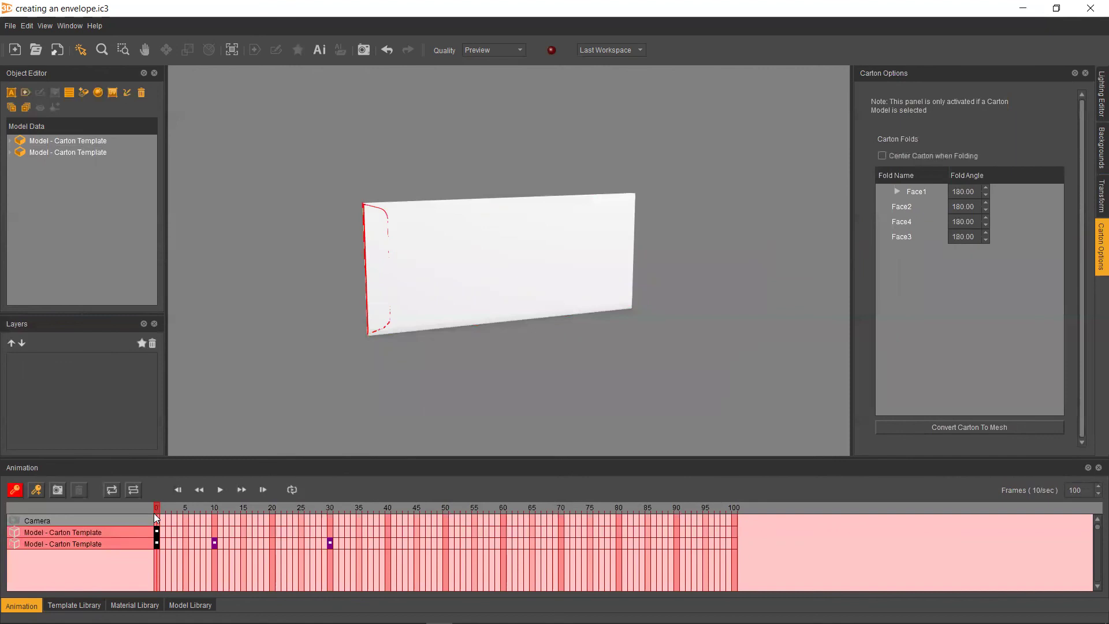
left_click_drag(154, 512, 215, 537)
left_click_drag(593, 259, 617, 257)
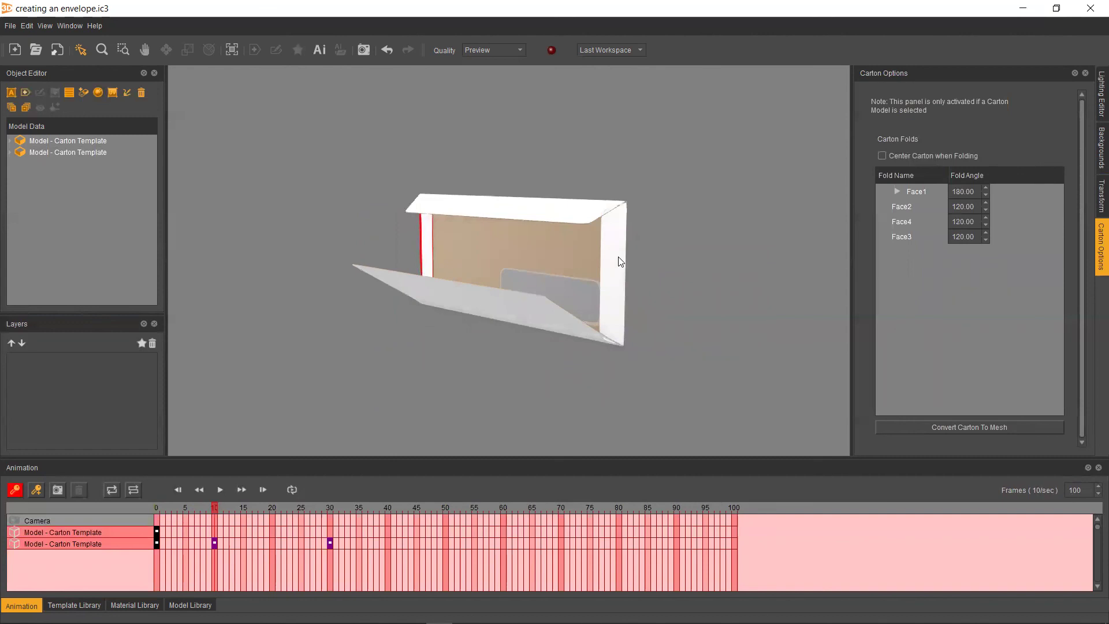
left_click(620, 261)
double_click(970, 237)
type("180")
key("Return")
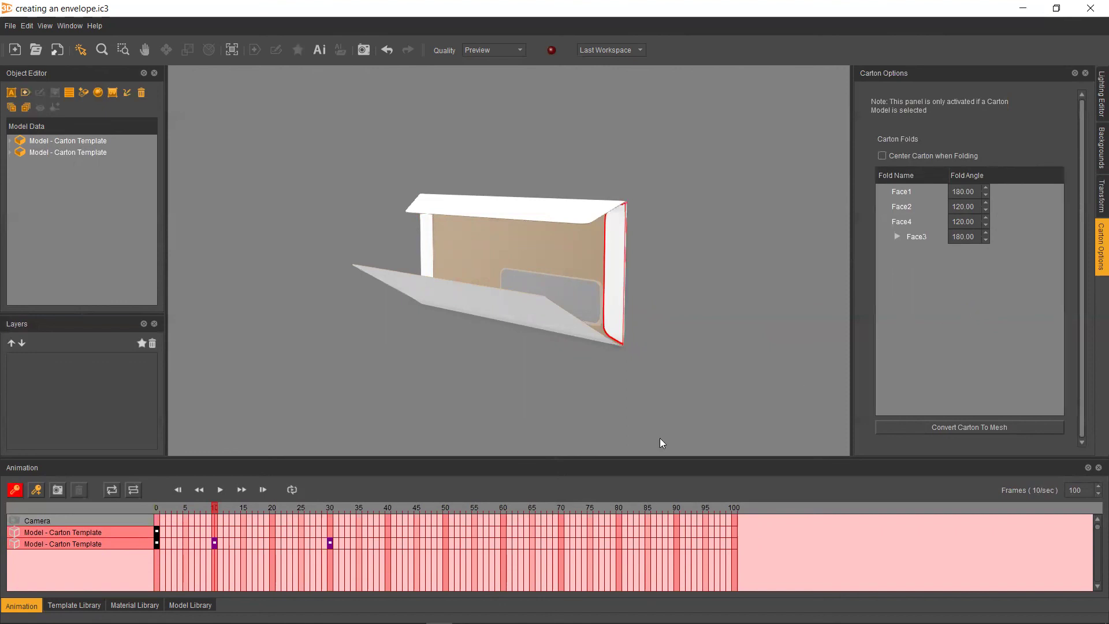
left_click(15, 490)
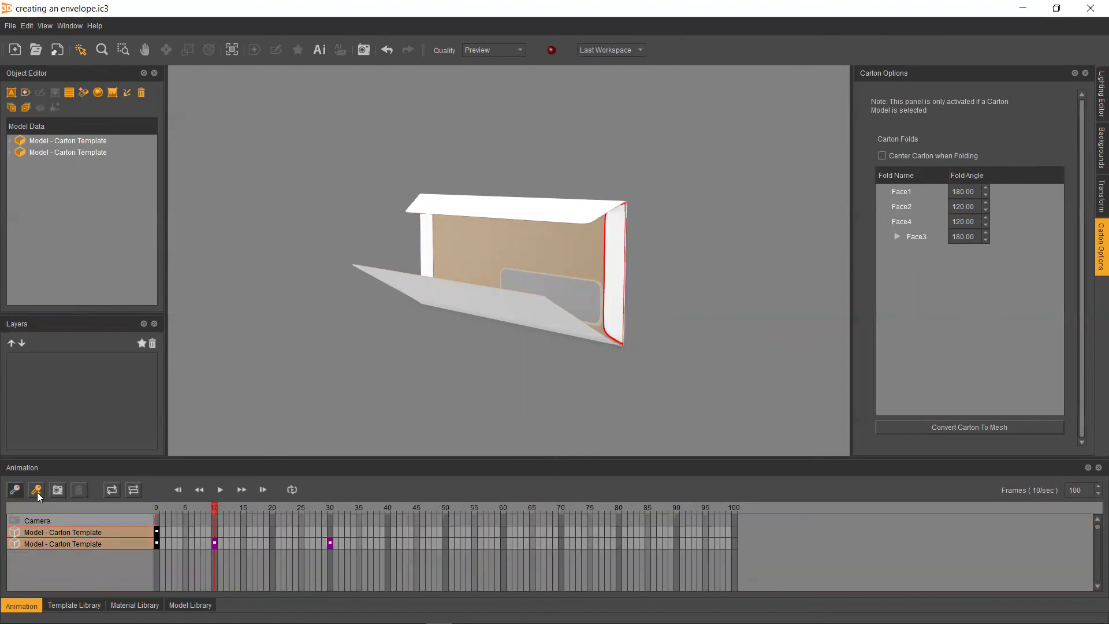
Step: Deselect everything and play the revised unfolding animation from frame 0, viewing the envelope's front
left_click(177, 493)
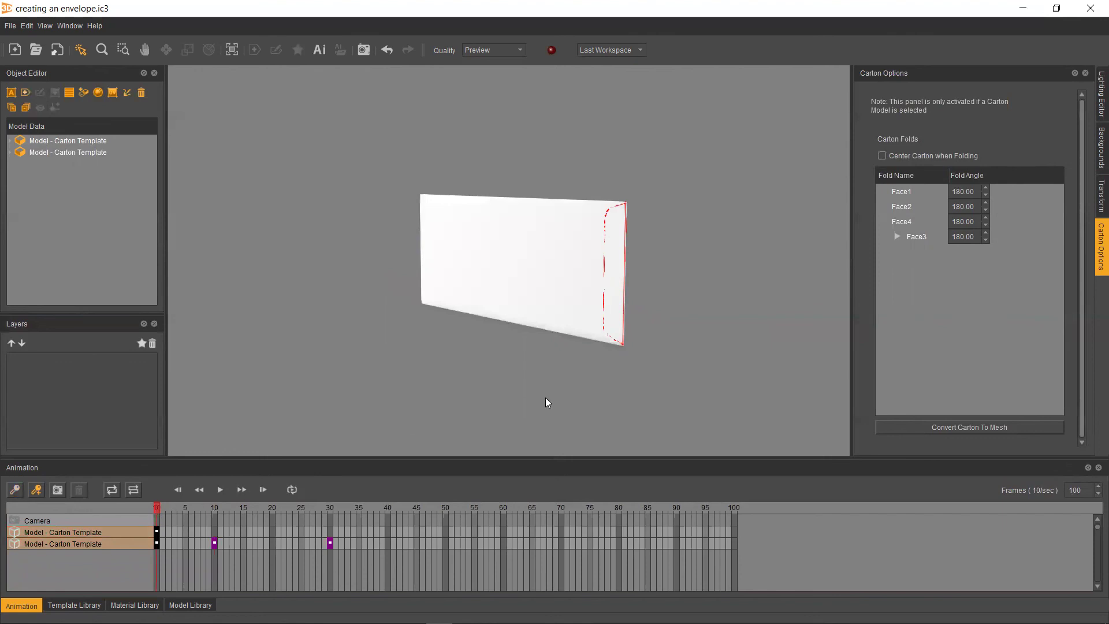
left_click_drag(548, 402, 474, 401)
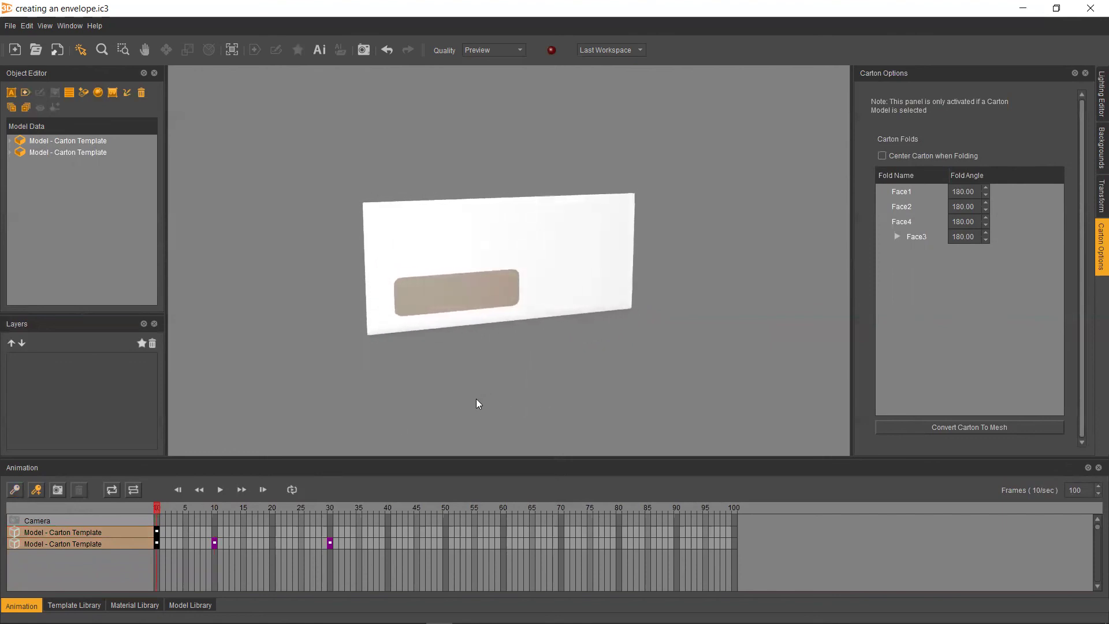
left_click(476, 398)
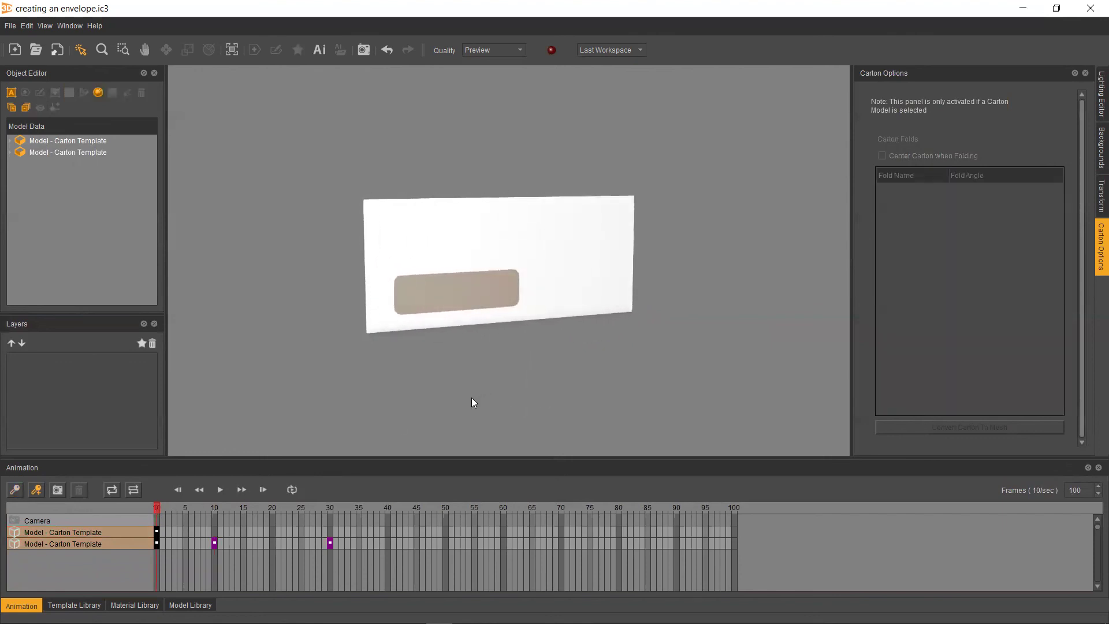
left_click(219, 491)
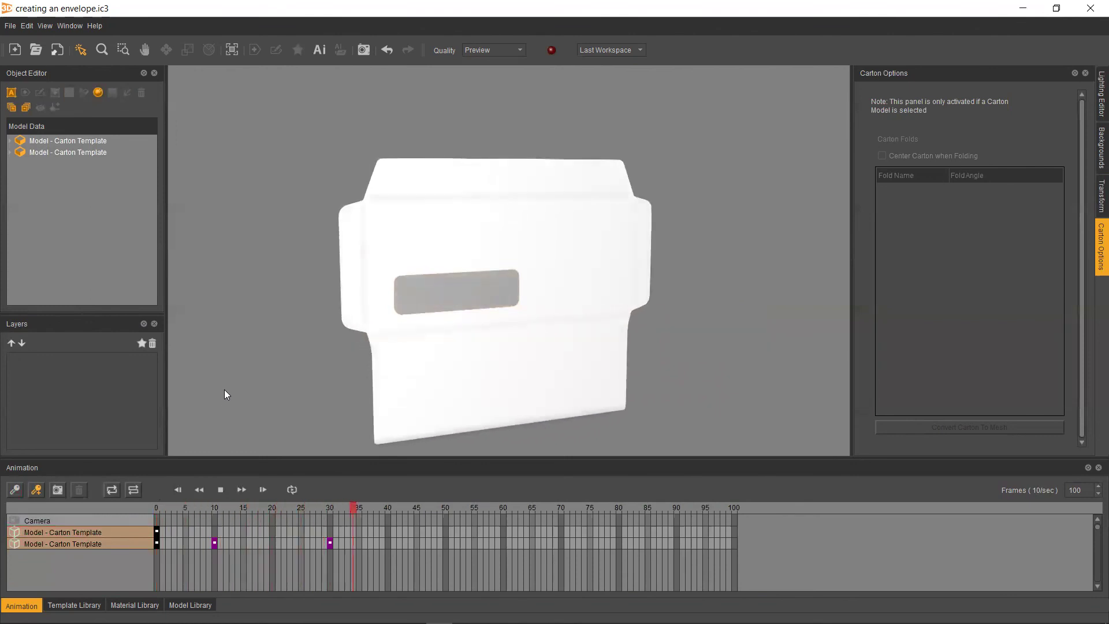
left_click(220, 490)
left_click_drag(424, 289, 452, 276)
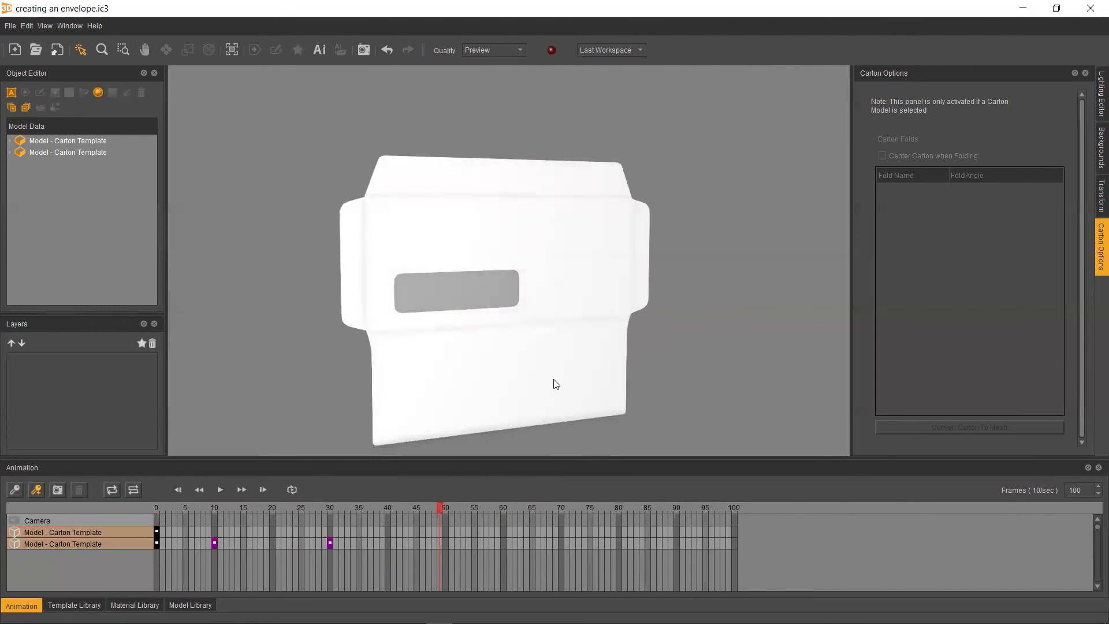